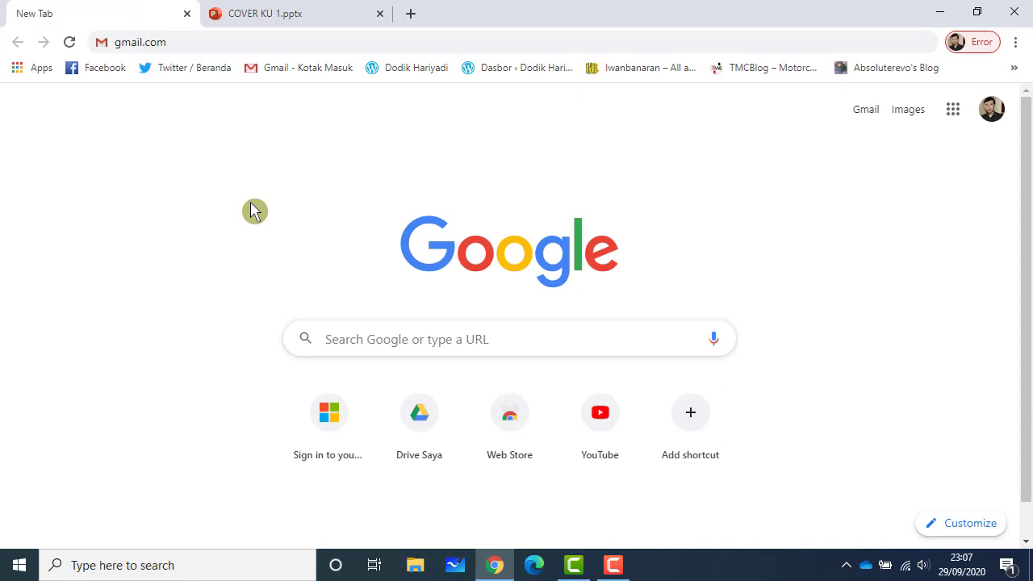
Open the Gmail inbox at gmail.com and launch Google Drive from its Google apps.
click(70, 43)
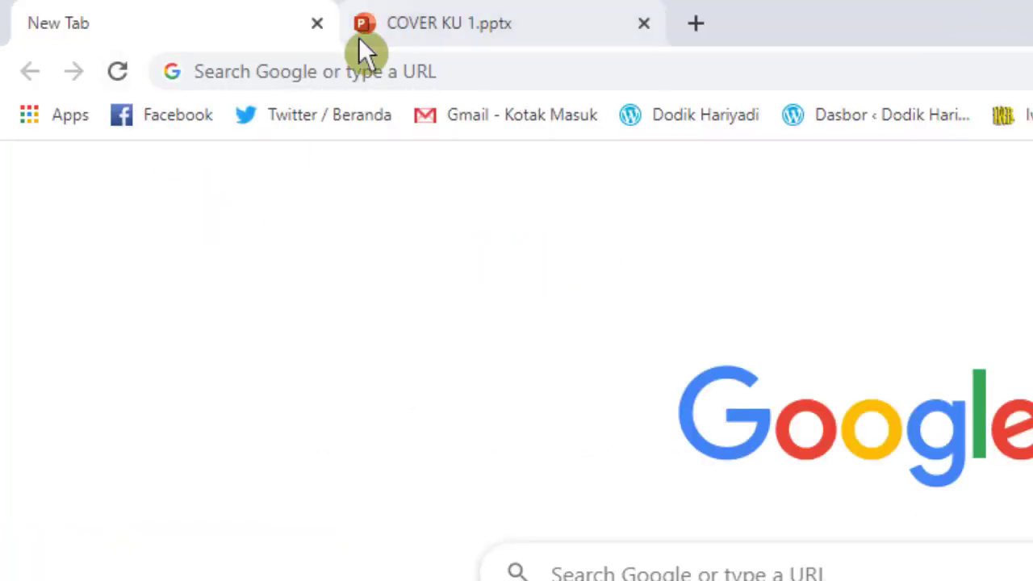
click(346, 67)
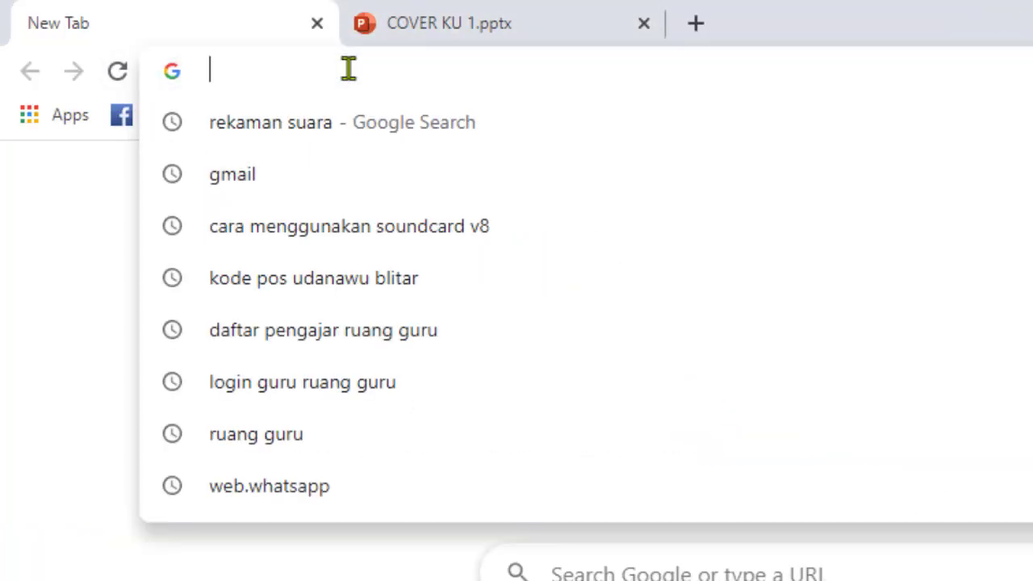
text(GMA)
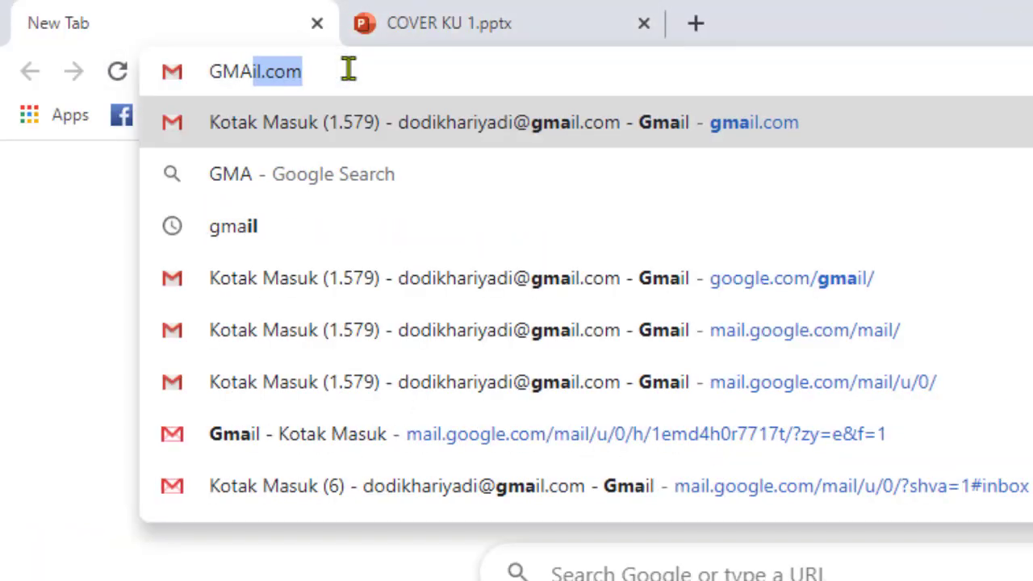
key(Right)
key(Return)
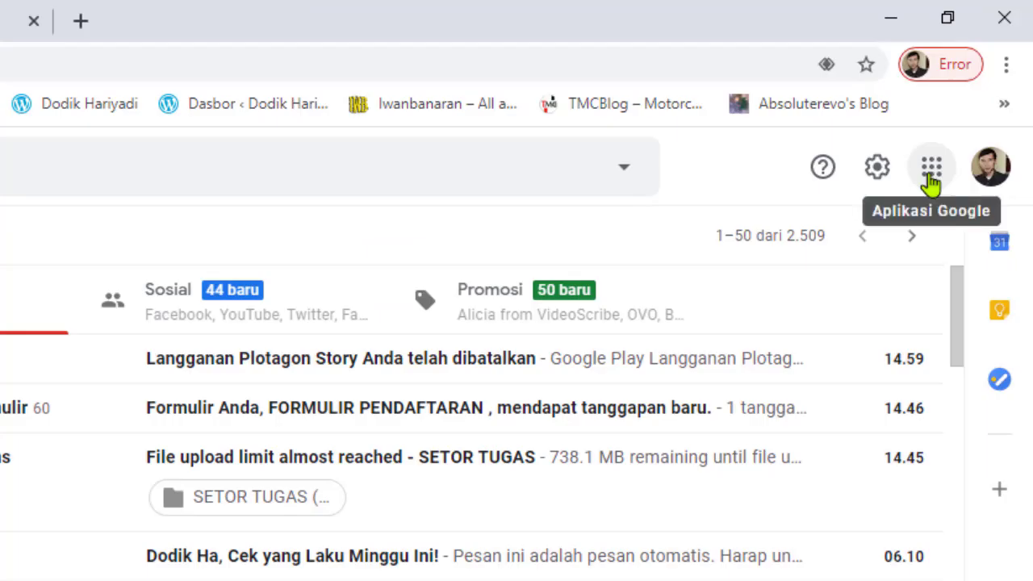
click(930, 170)
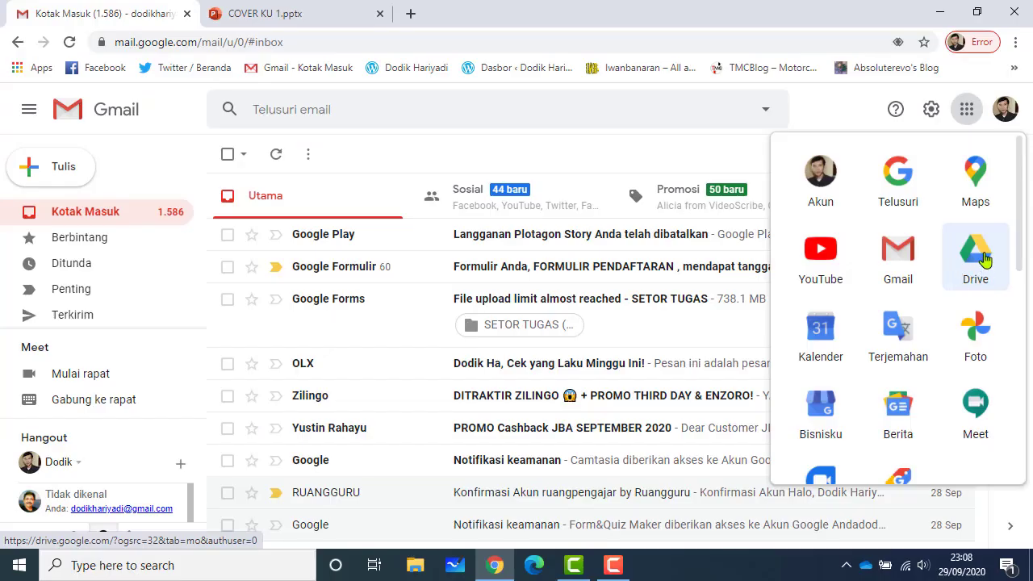
click(984, 259)
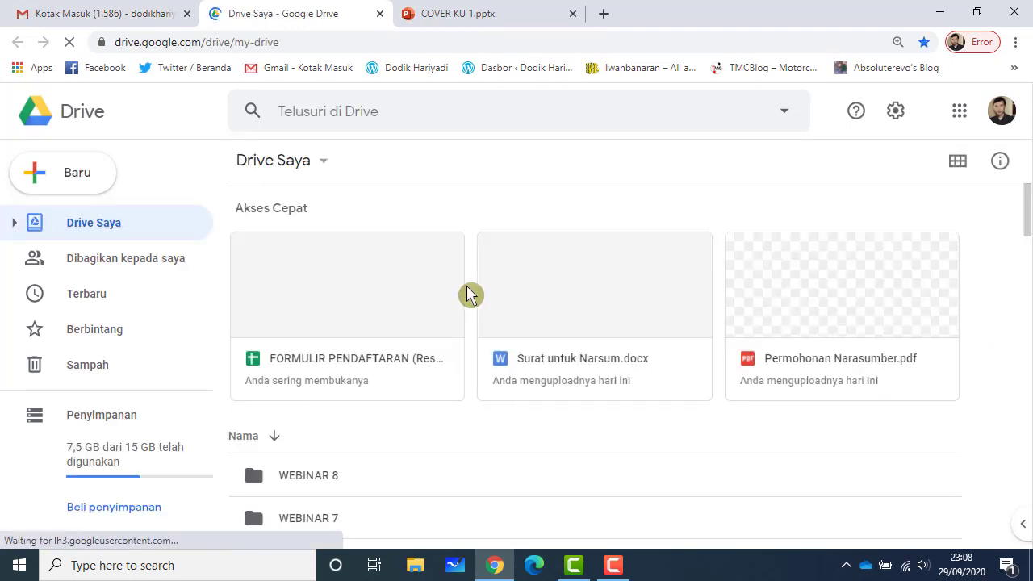
click(156, 22)
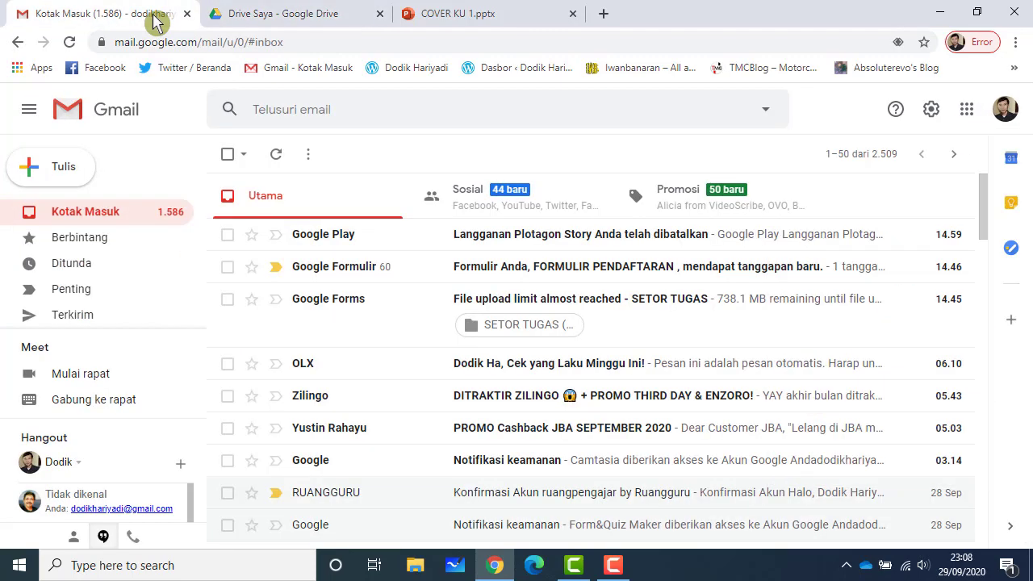
click(966, 115)
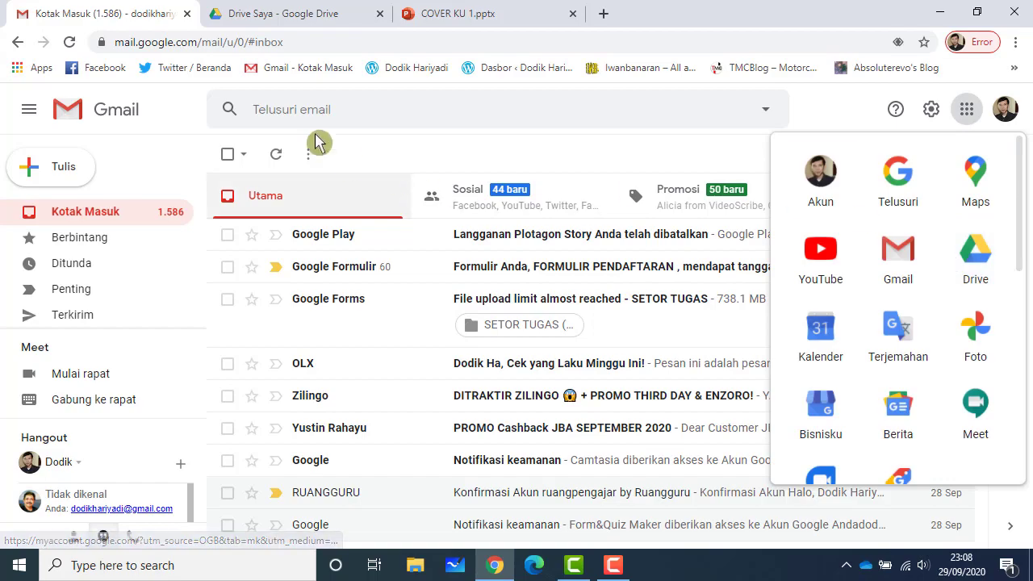
click(292, 14)
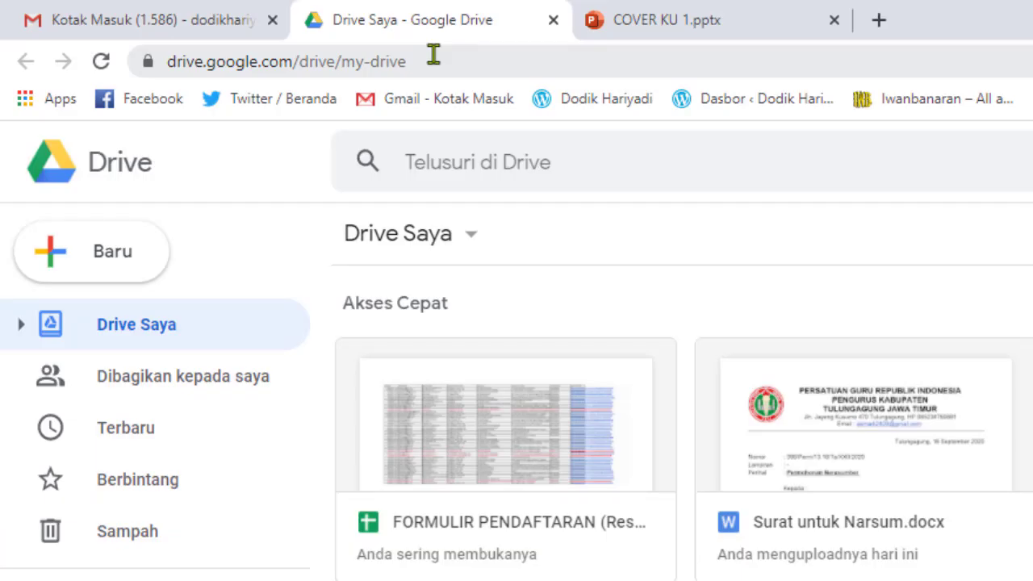
Load Google Drive directly from the web address drive.google.com.
click(433, 54)
text(DRIVE)
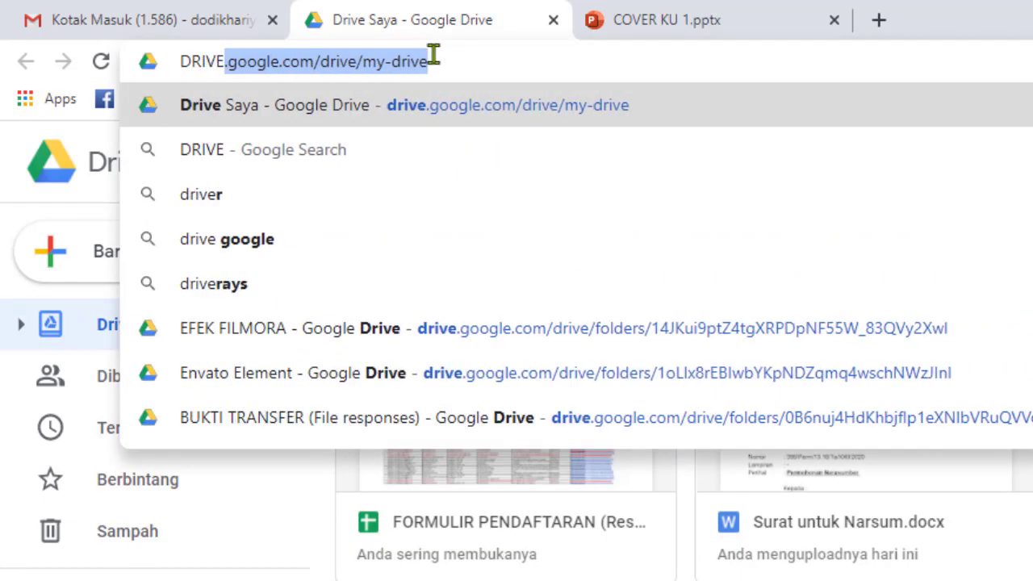
key(End)
key(ctrl+shift+Left)
key(ctrl+shift+Left)
key(ctrl+shift+Left)
key(ctrl+shift+Left)
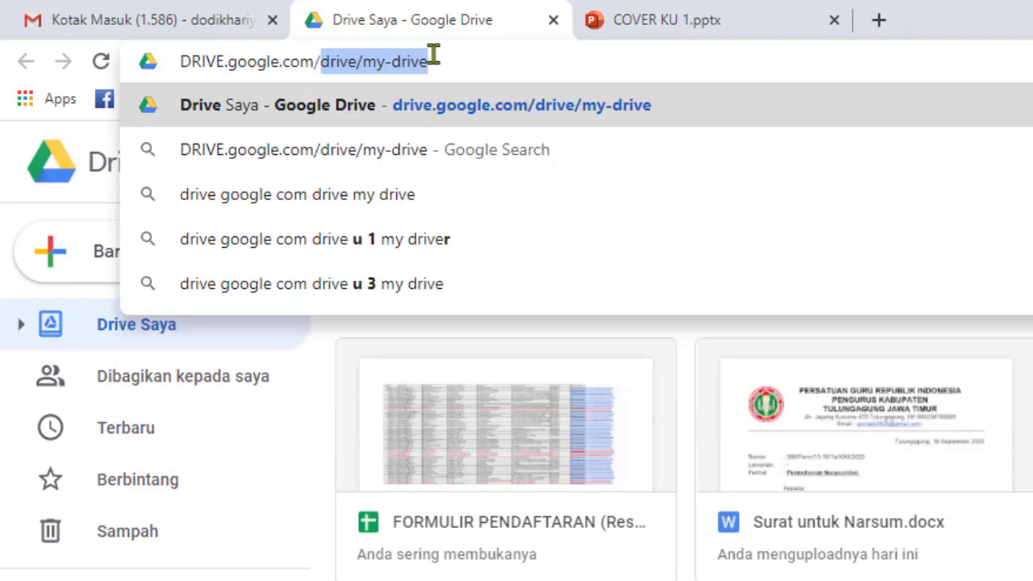
key(ctrl+shift+Right)
key(BackSpace)
key(Return)
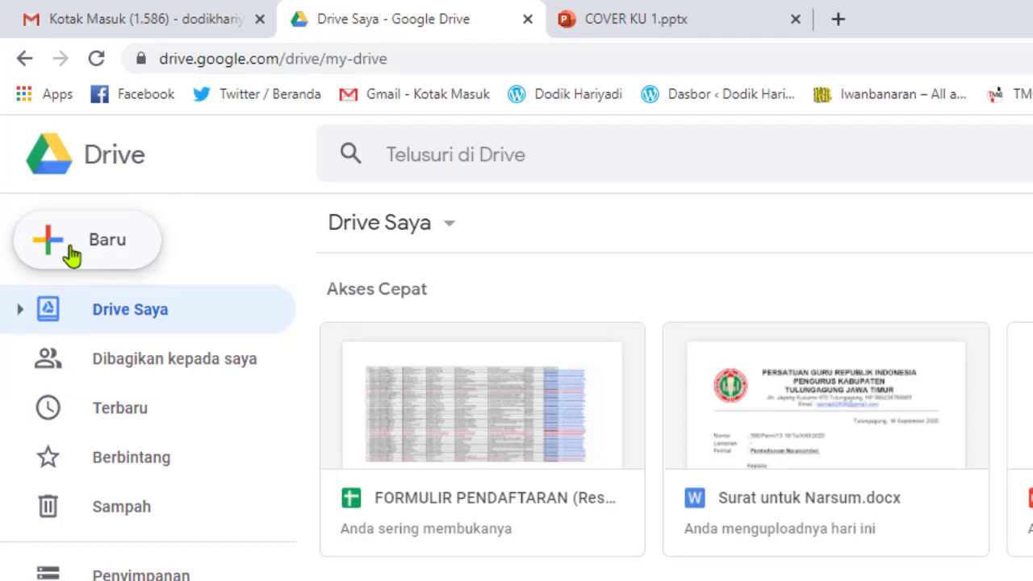
Create a new blank Google Form (Google Formulir) in My Drive.
click(72, 255)
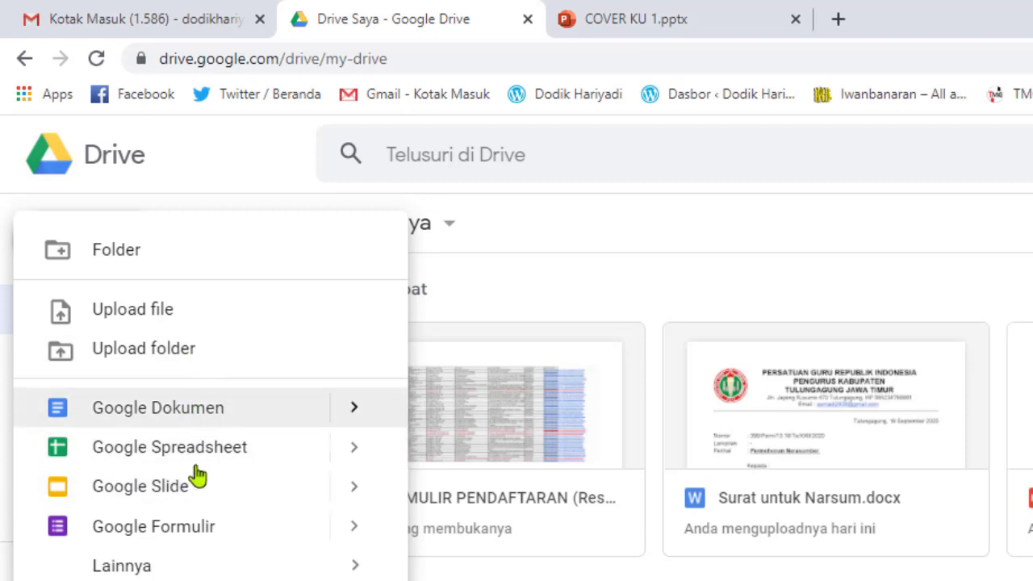
mouse_move(145, 568)
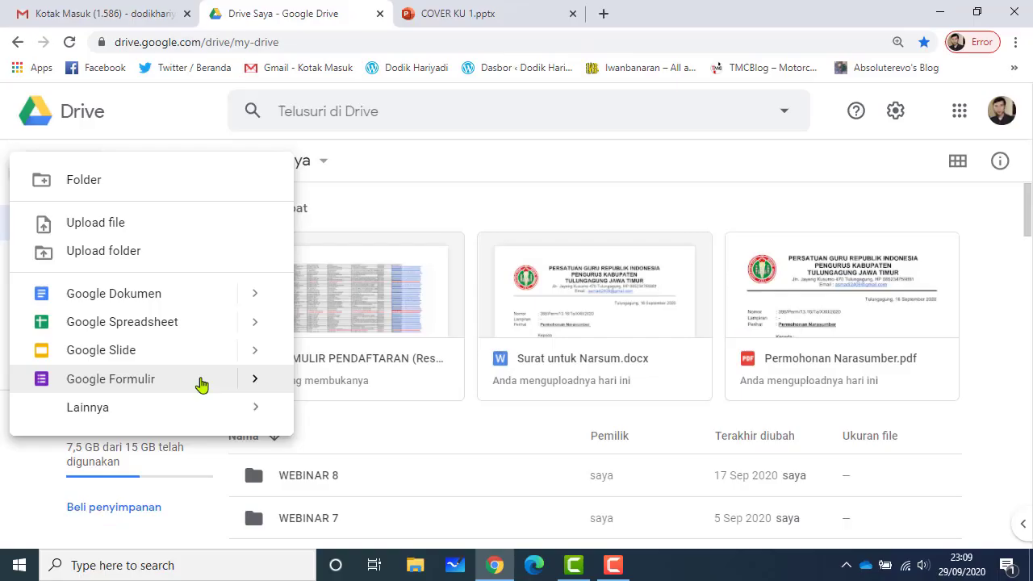
click(280, 533)
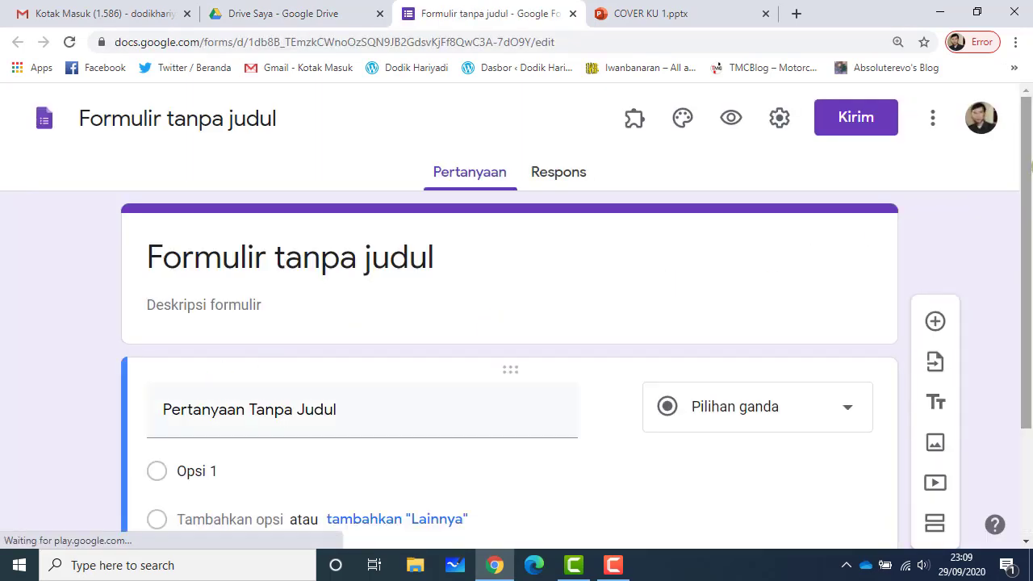
Replace the untitled form's heading with the title "PENILAIAN HARIAN".
drag(1032, 170, 1032, 135)
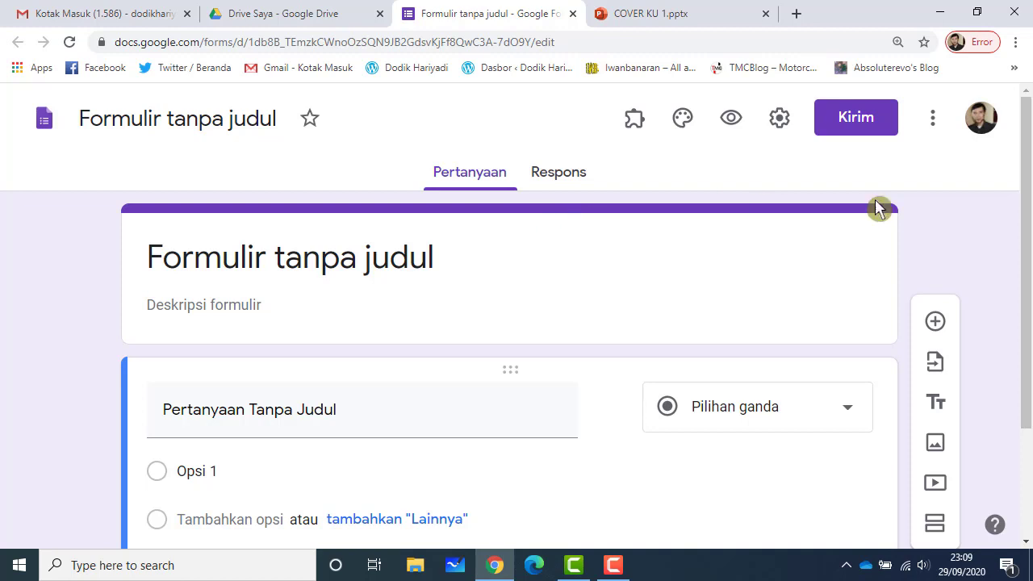
drag(1029, 196, 1031, 270)
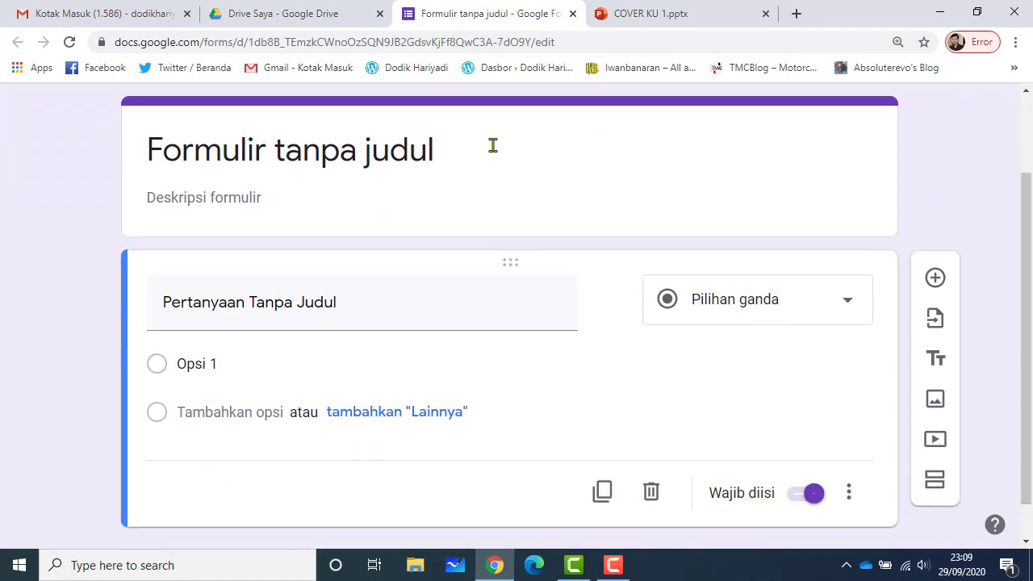
click(436, 148)
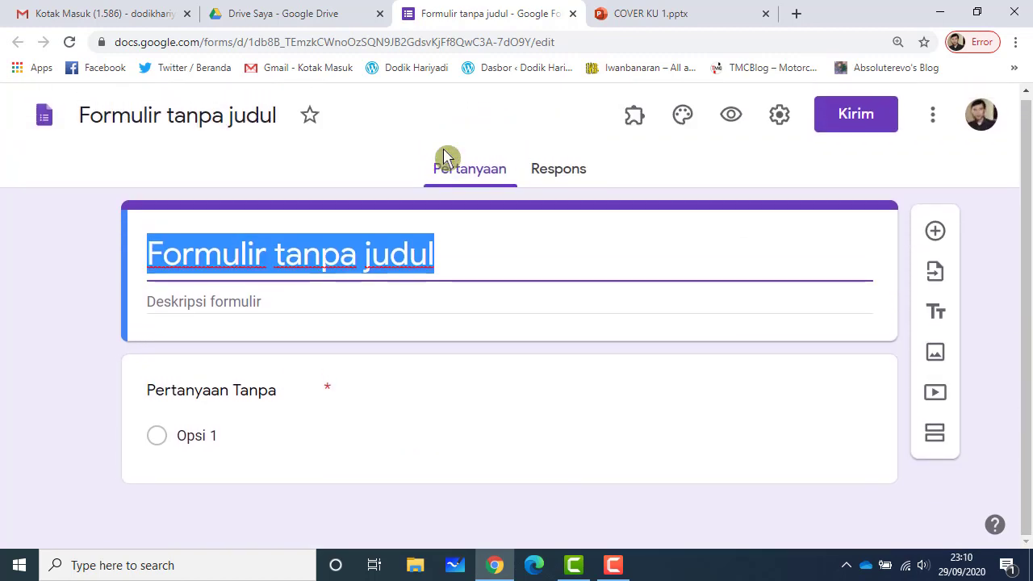
text(PENI)
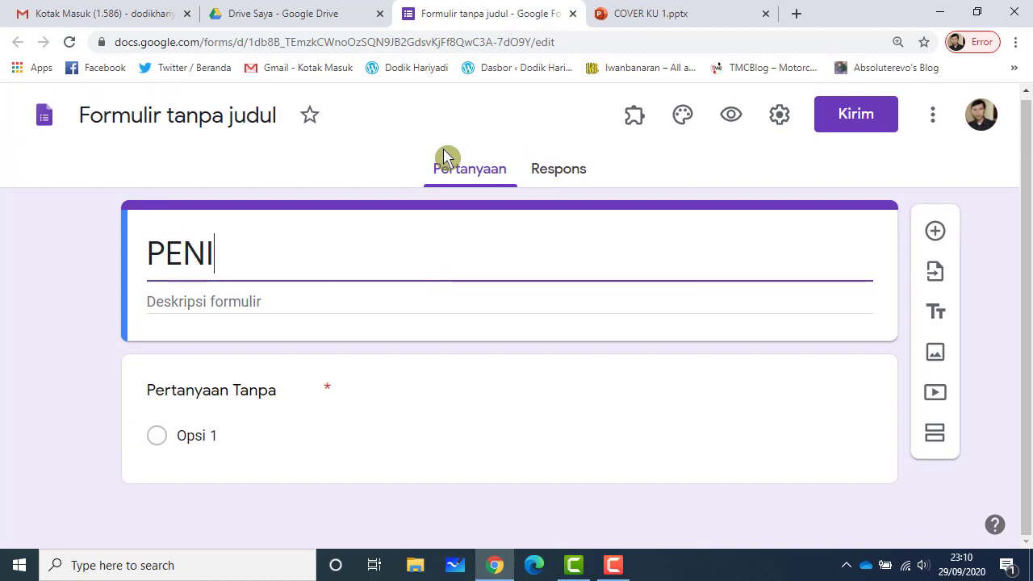
text(LAIAN HARIAN)
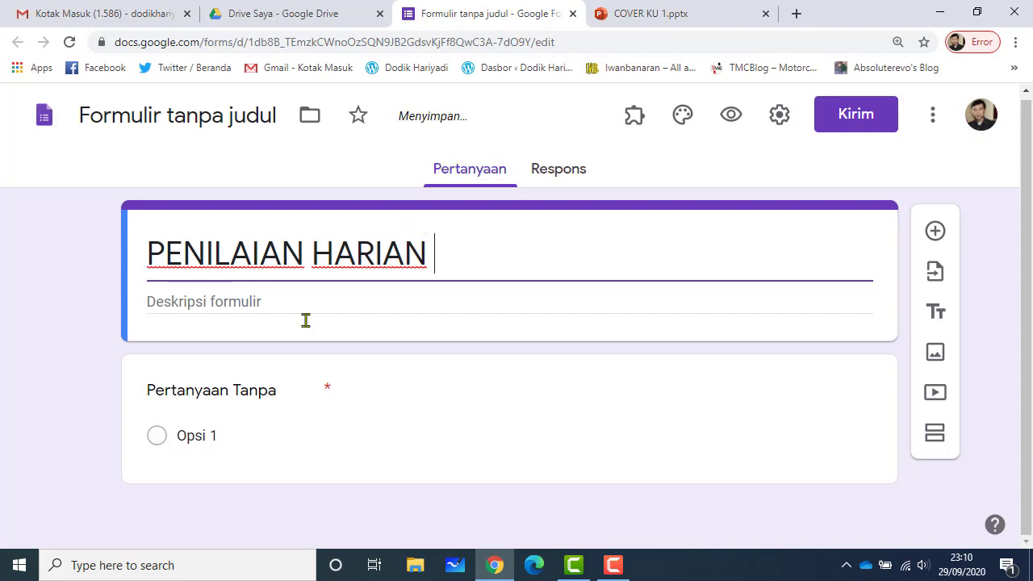
Enter "KELAS VI TEMA 3 SUB TEMA 1" as the form description.
click(270, 301)
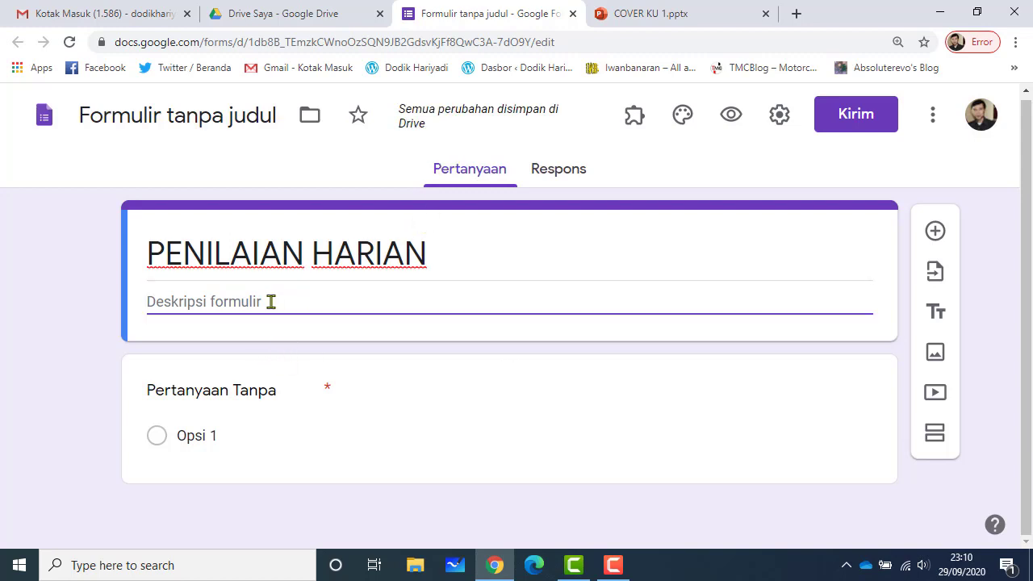
text(TEM)
key(BackSpace)
key(BackSpace)
text(K)
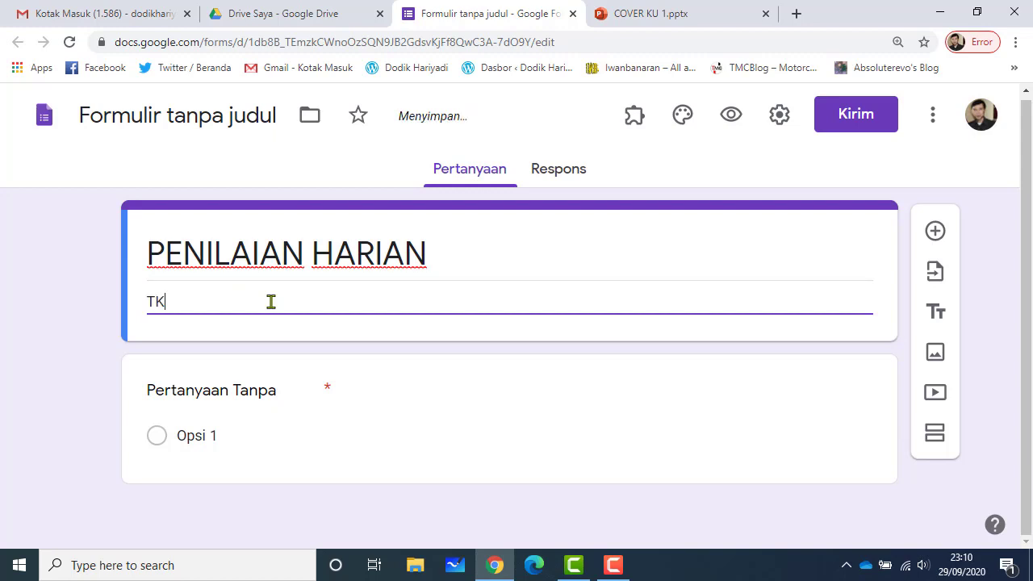
key(BackSpace)
key(BackSpace)
text(KELAS VI TEMA )
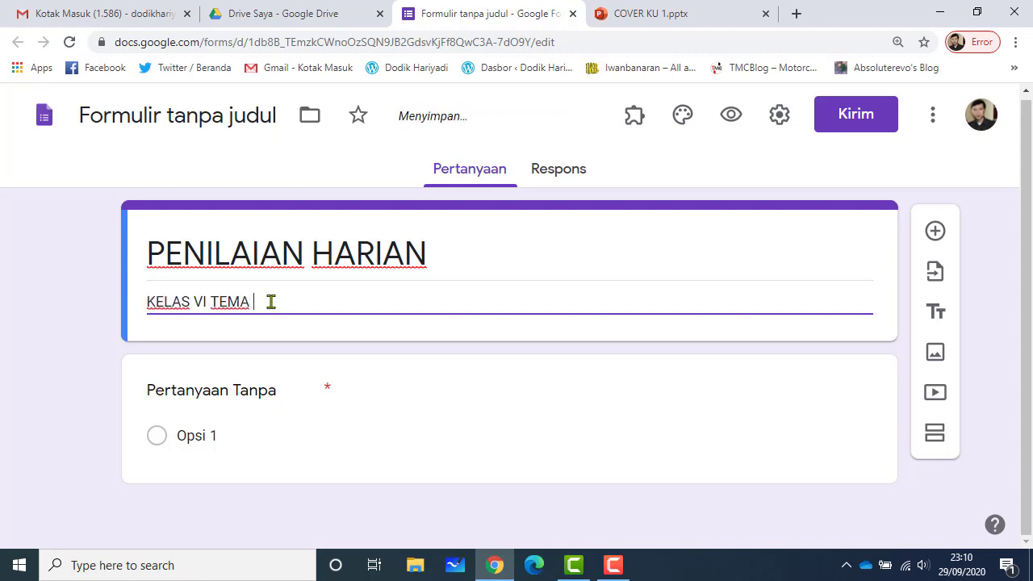
text(3 SUB TEMA 1)
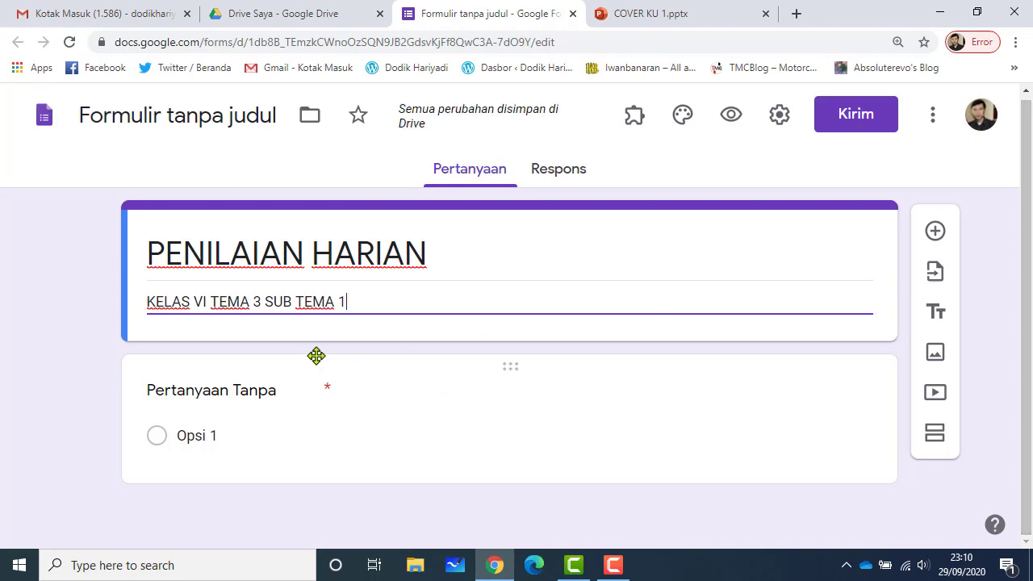
Title the form's first question "NAMA SISWA", with the short-answer type (Jawaban singkat).
click(259, 393)
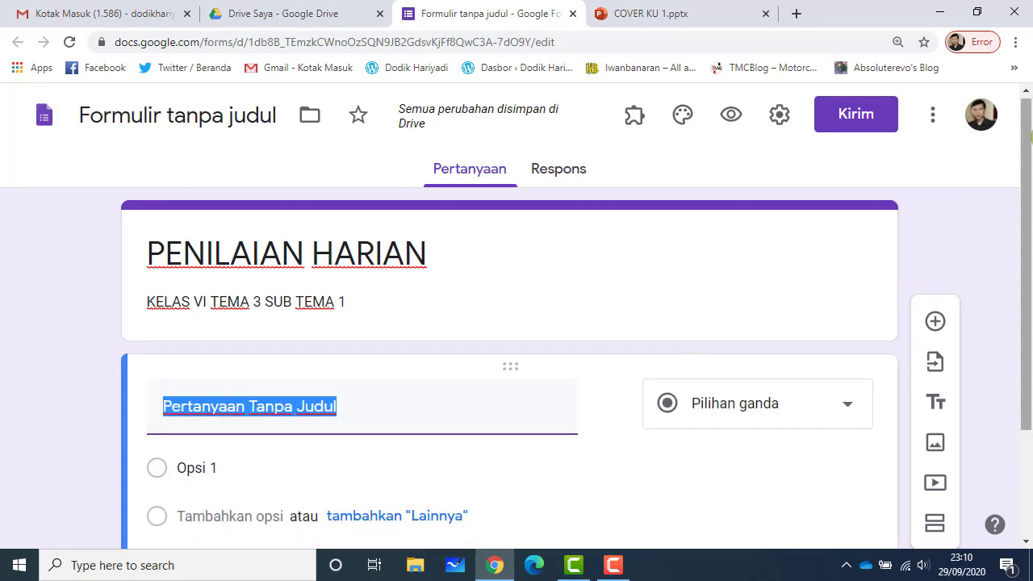
drag(1030, 137, 1030, 195)
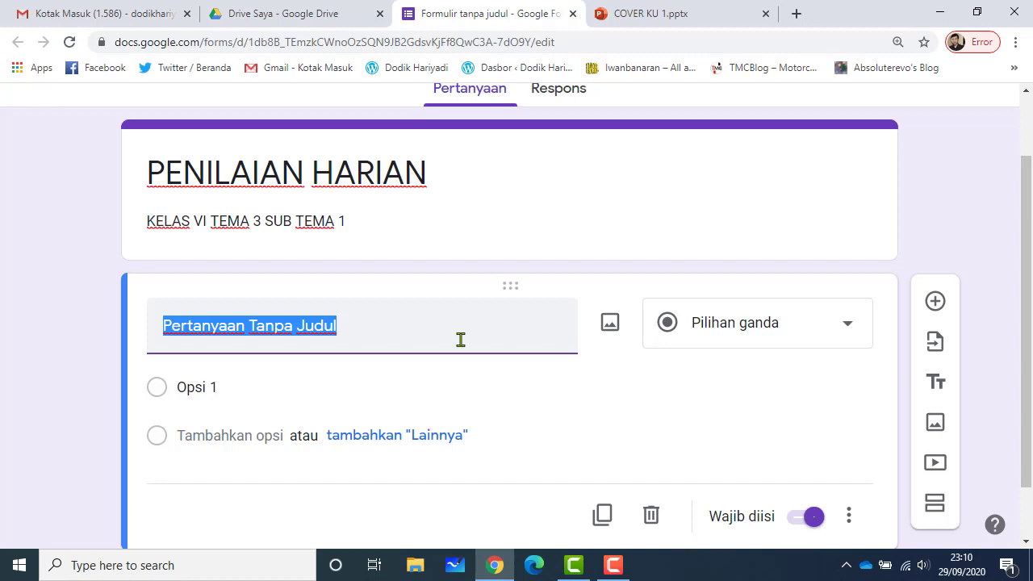
text(NAMA SISWA)
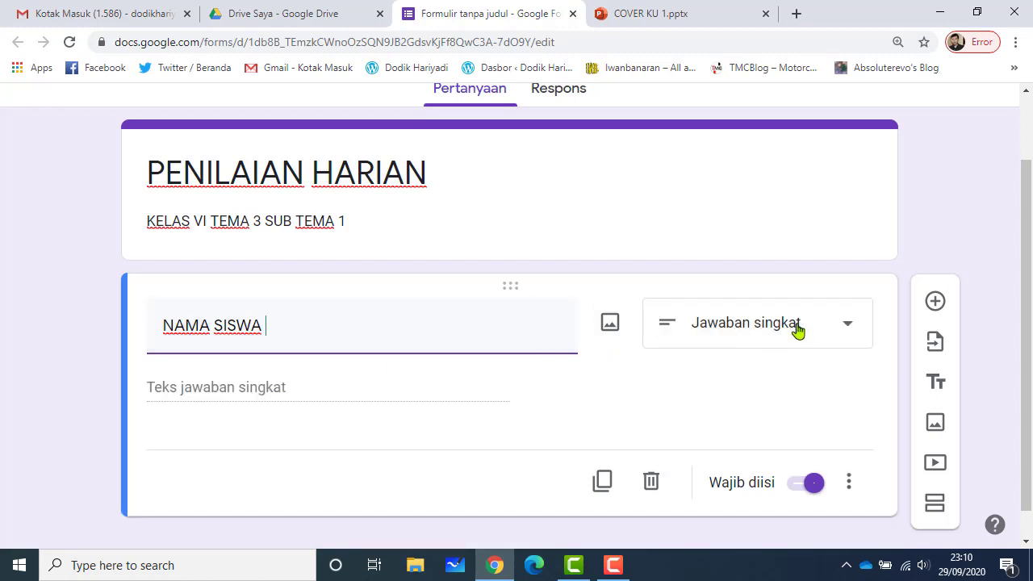
Review the answer types offered for the NAMA SISWA question, and toggle its required setting (Wajib diisi) off and back on.
click(726, 343)
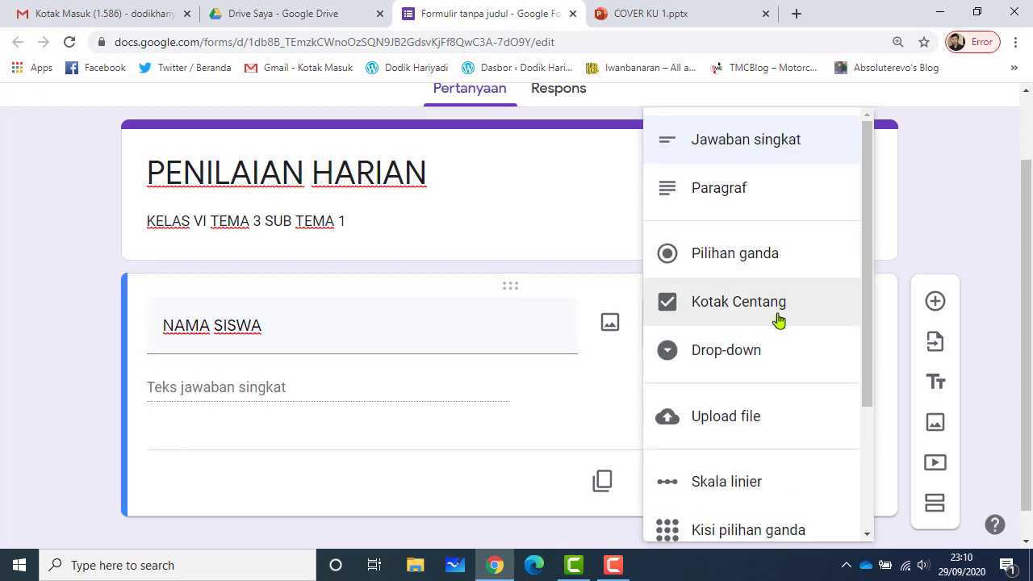
scroll(776, 317, down, 1)
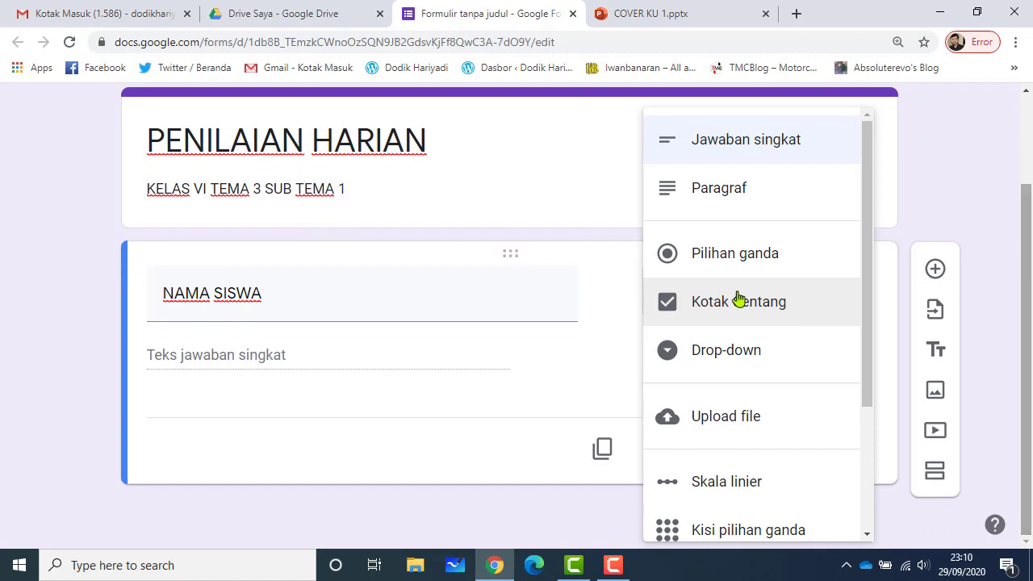
click(455, 293)
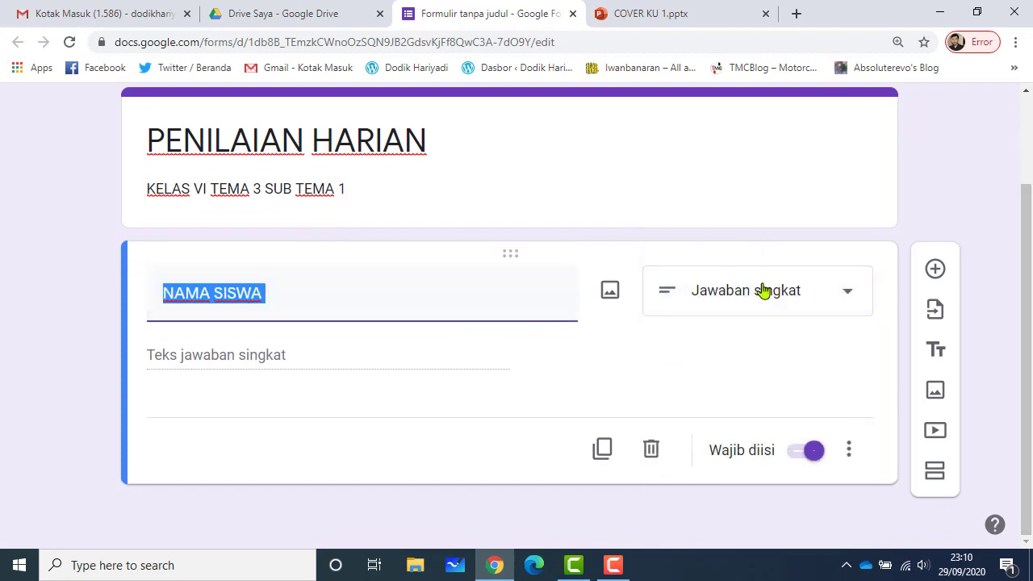
click(799, 453)
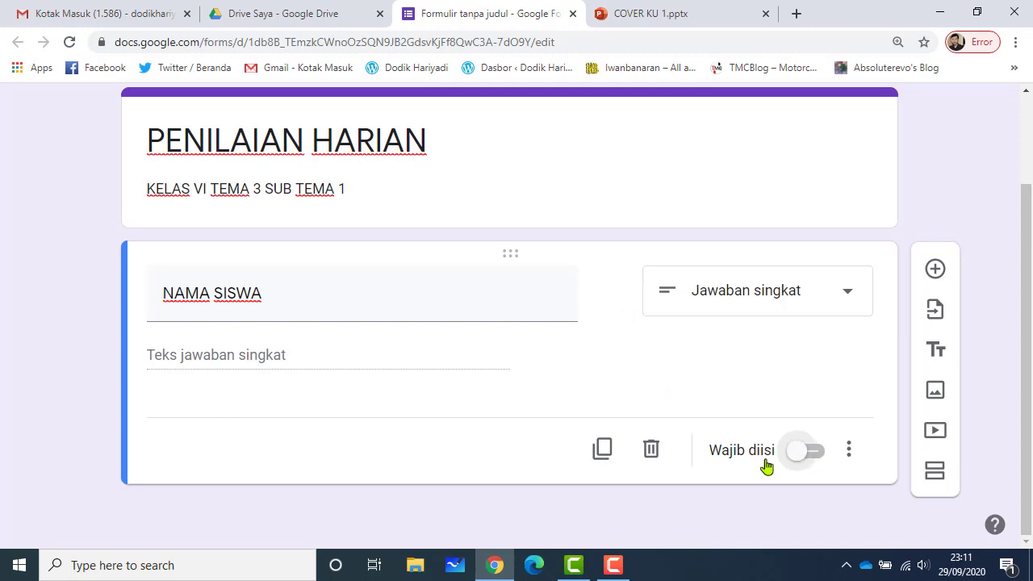
click(812, 454)
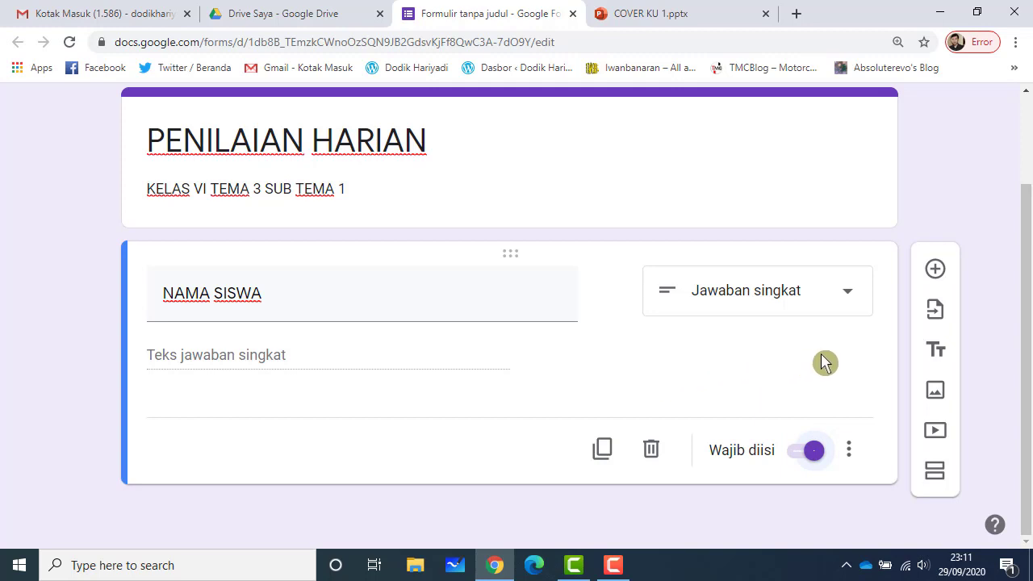
Add a new question below NAMA SISWA and title it "KELAS".
click(937, 276)
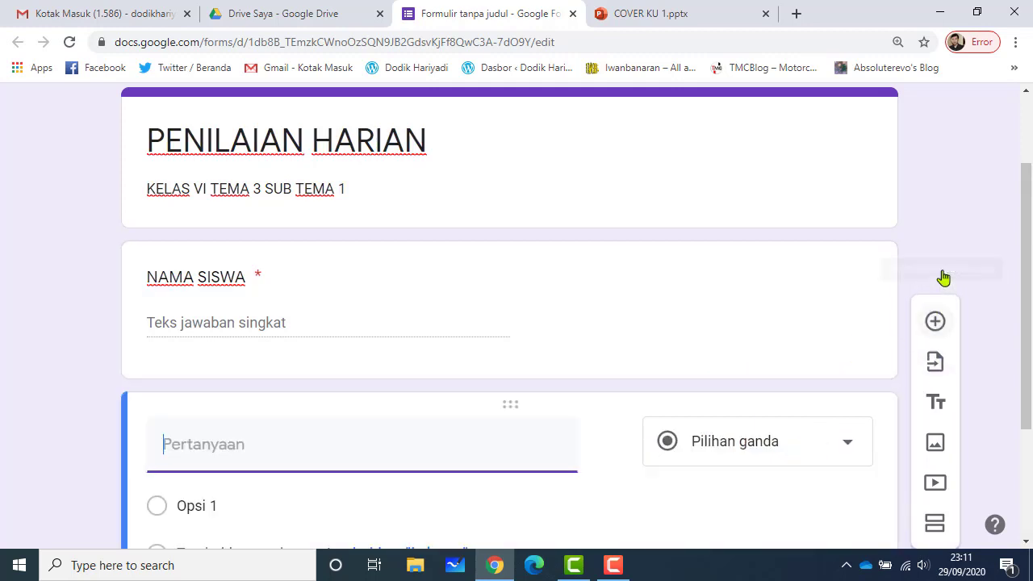
drag(1027, 333, 1027, 387)
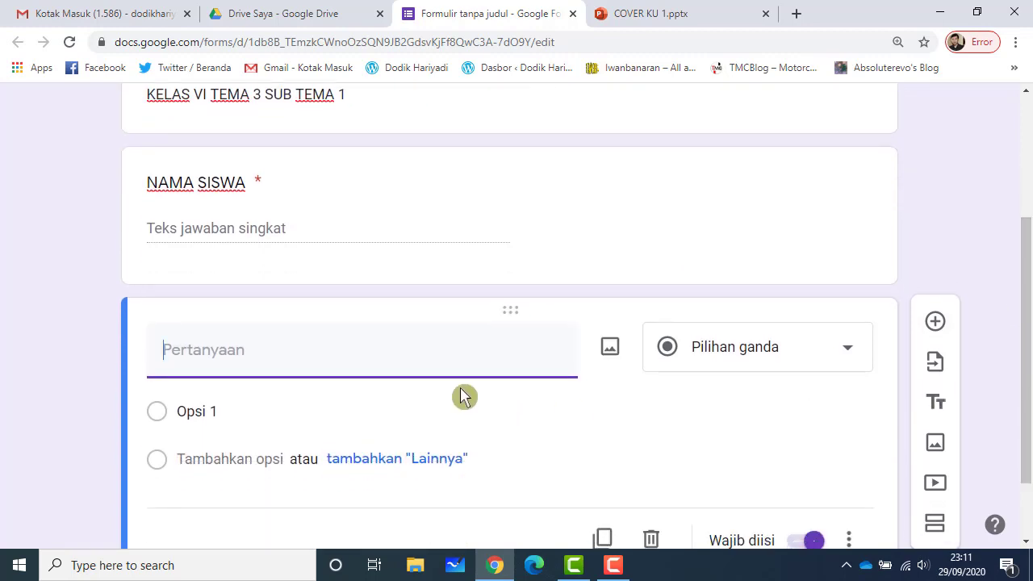
text(KELAS)
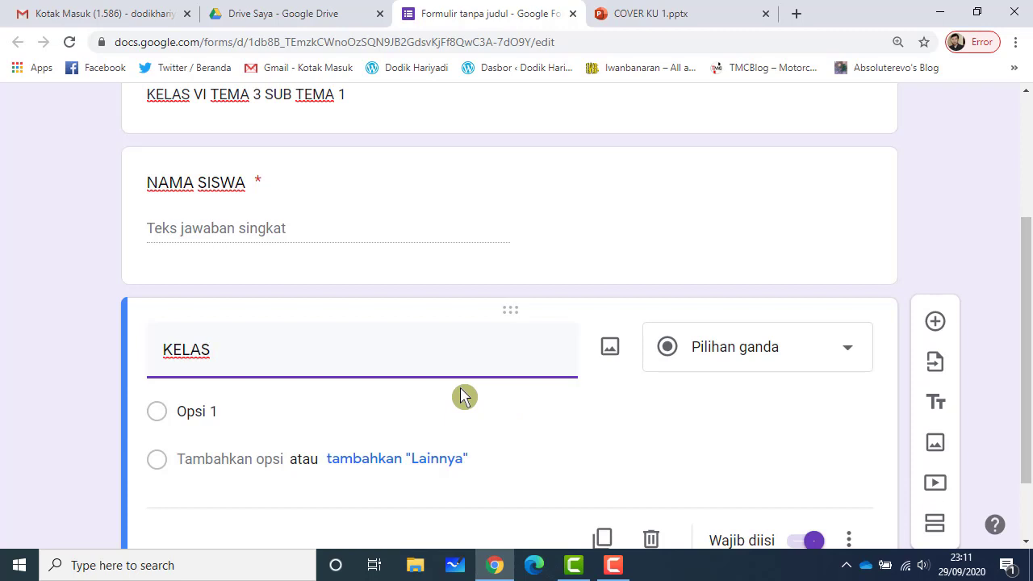
Change the KELAS question to the checkbox type (Kotak Centang) and enter "6 - A" as its first option.
click(750, 363)
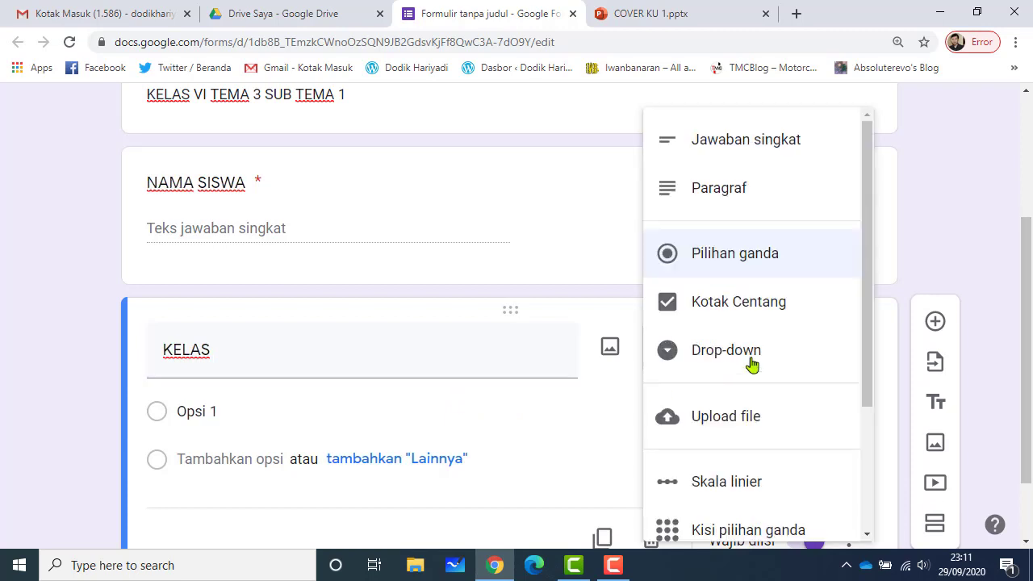
click(736, 307)
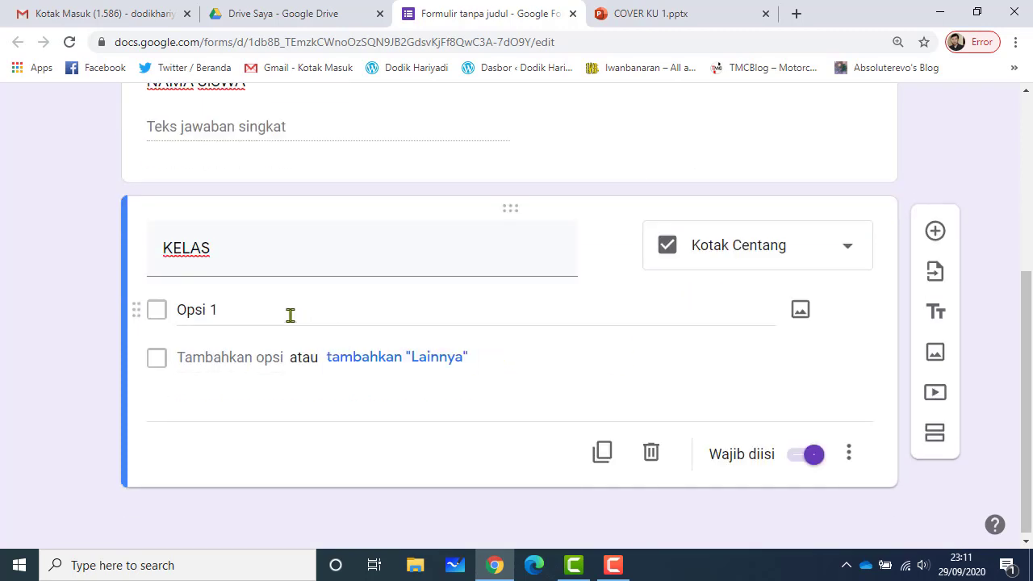
click(280, 305)
text(6)
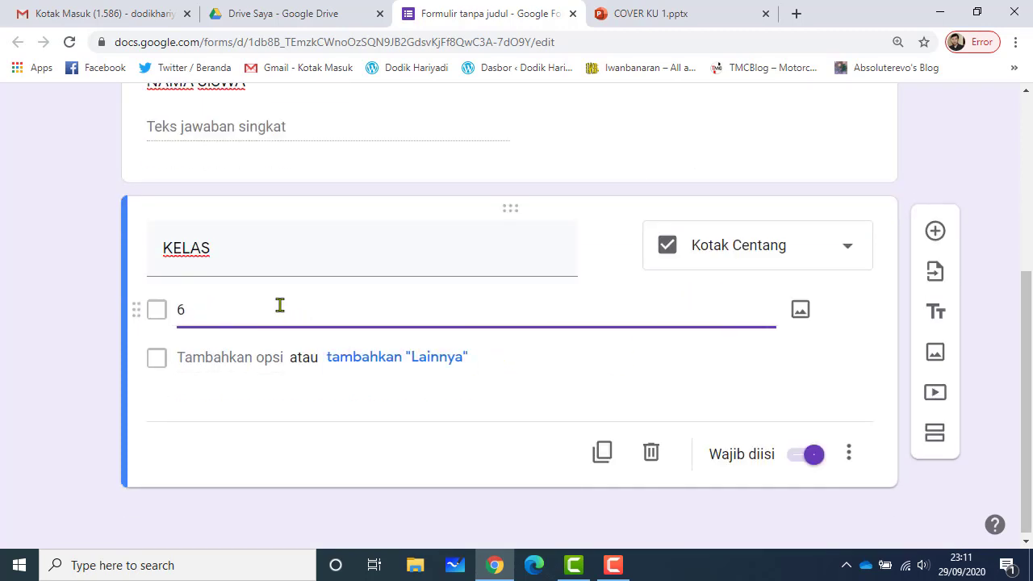
text( - A)
key(Return)
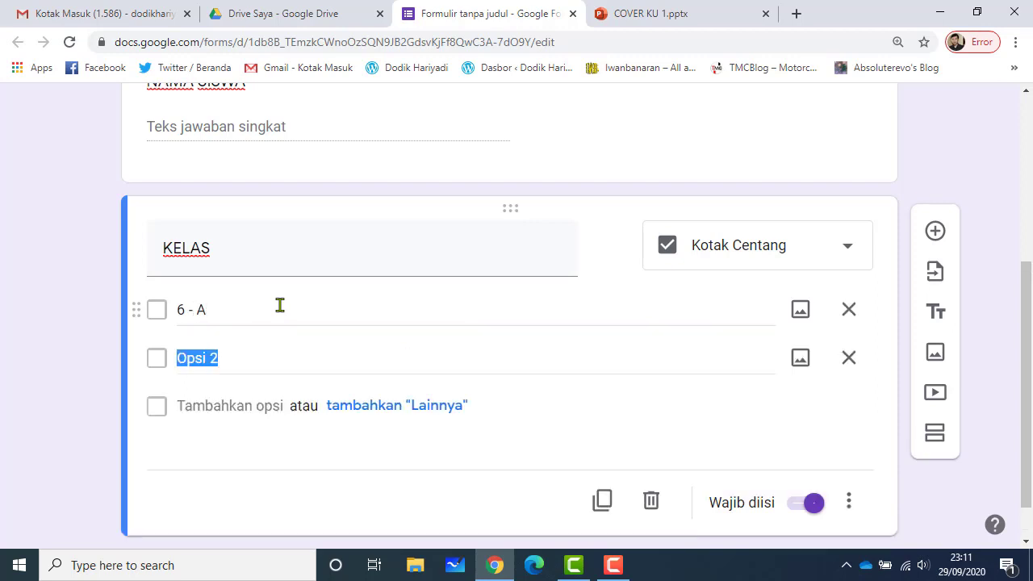
Add the options "6 - B", "6 - C" and "6 - D" to the KELAS question and remove the surplus fifth option.
text(6 )
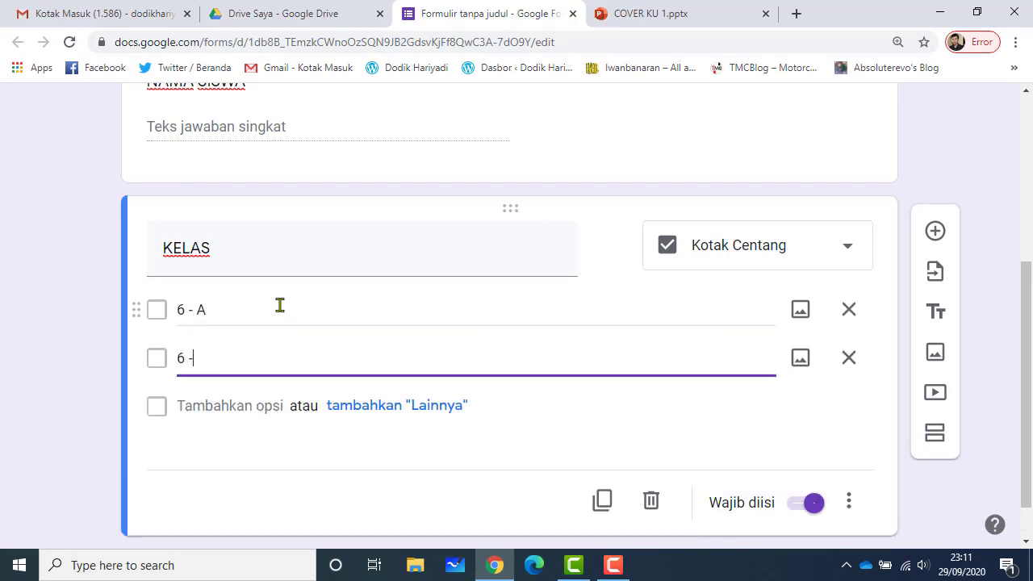
text(- B)
key(Return)
text(6)
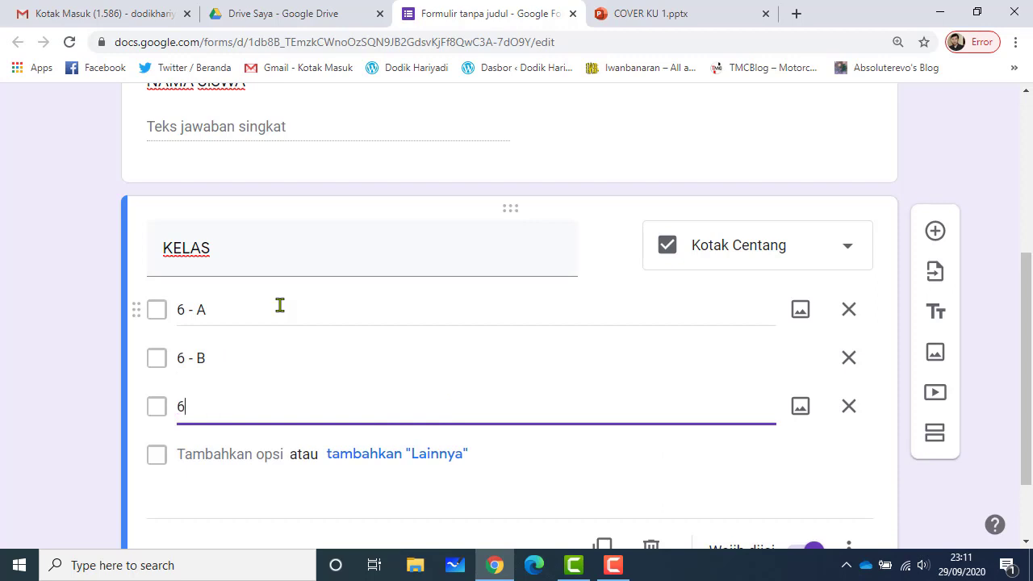
text( - C)
key(Return)
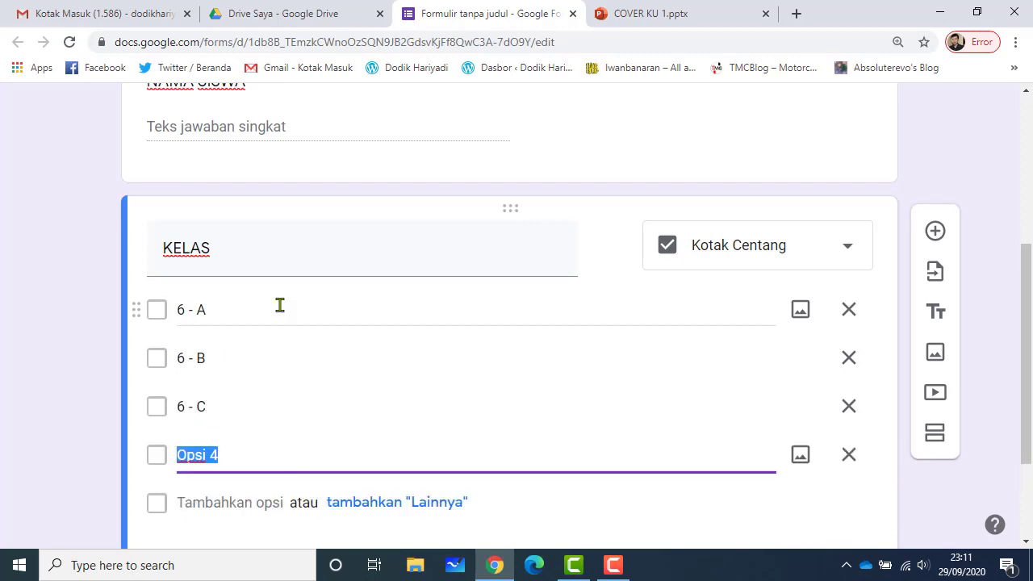
text(6)
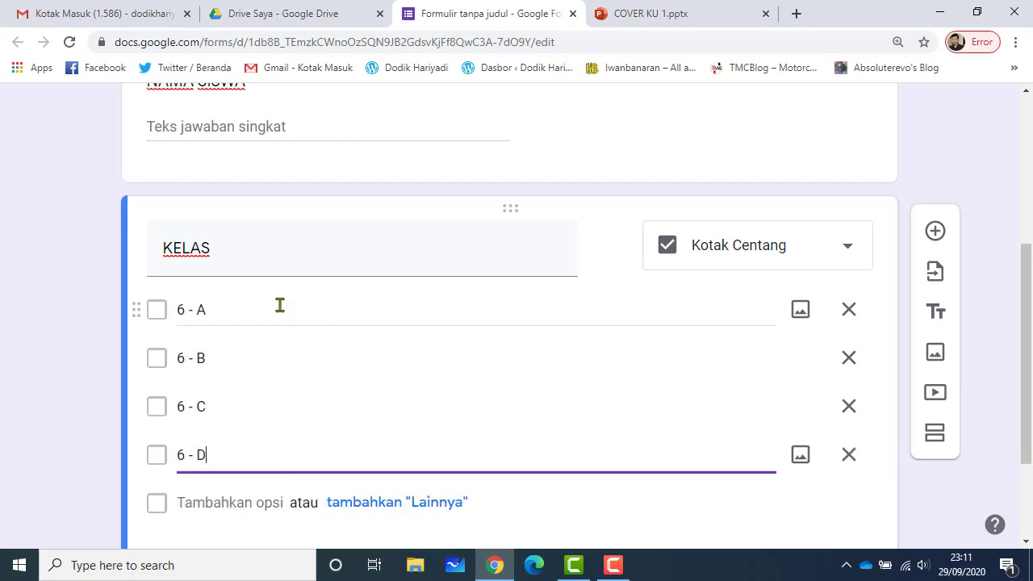
text( - D)
key(Return)
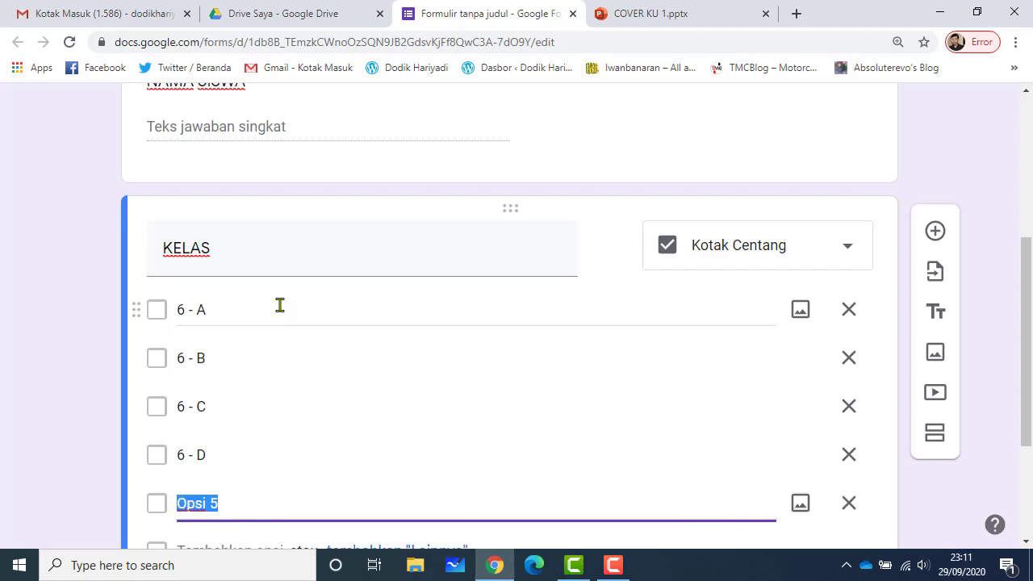
click(849, 503)
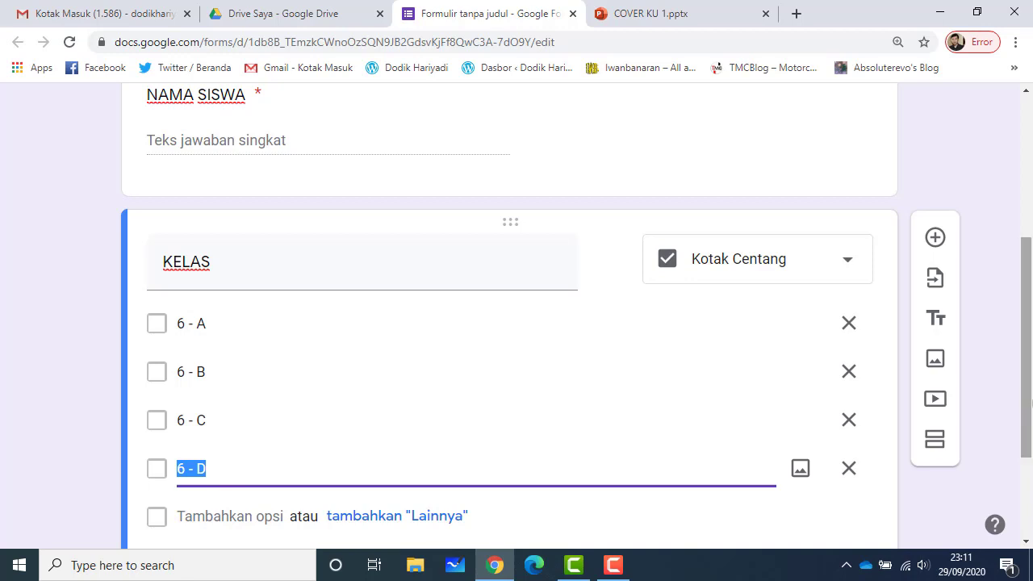
Add a new question below KELAS and title it "NO ABSEN".
scroll(1031, 401, down, 1)
scroll(1030, 395, up, 2)
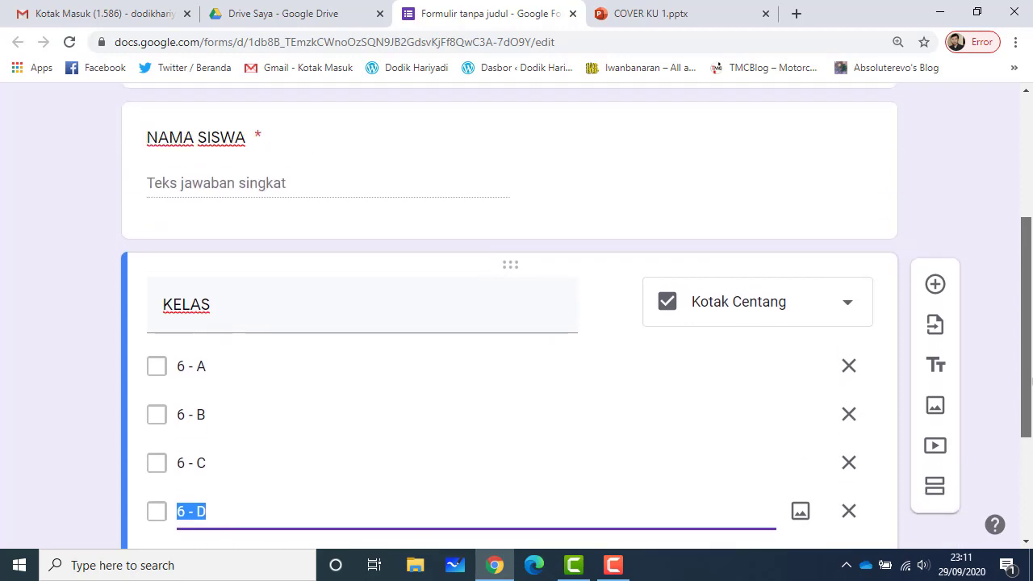
drag(1031, 391, 1030, 400)
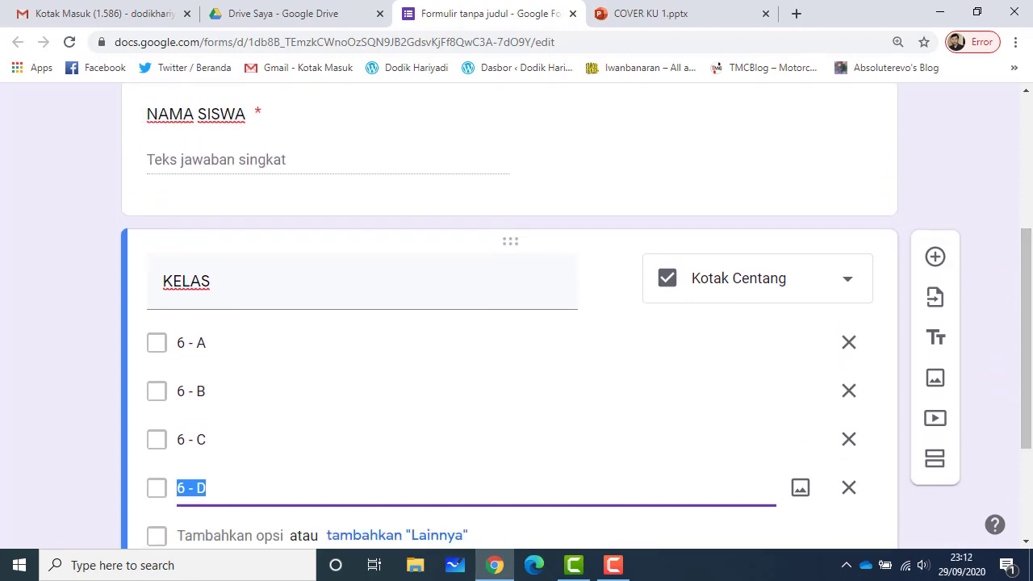
scroll(1026, 363, down, 1)
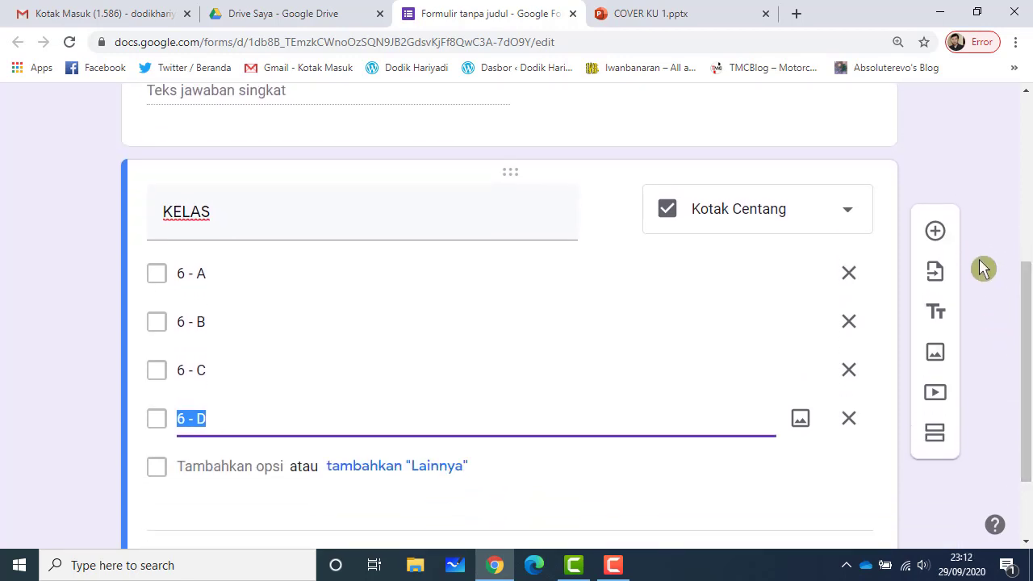
click(934, 232)
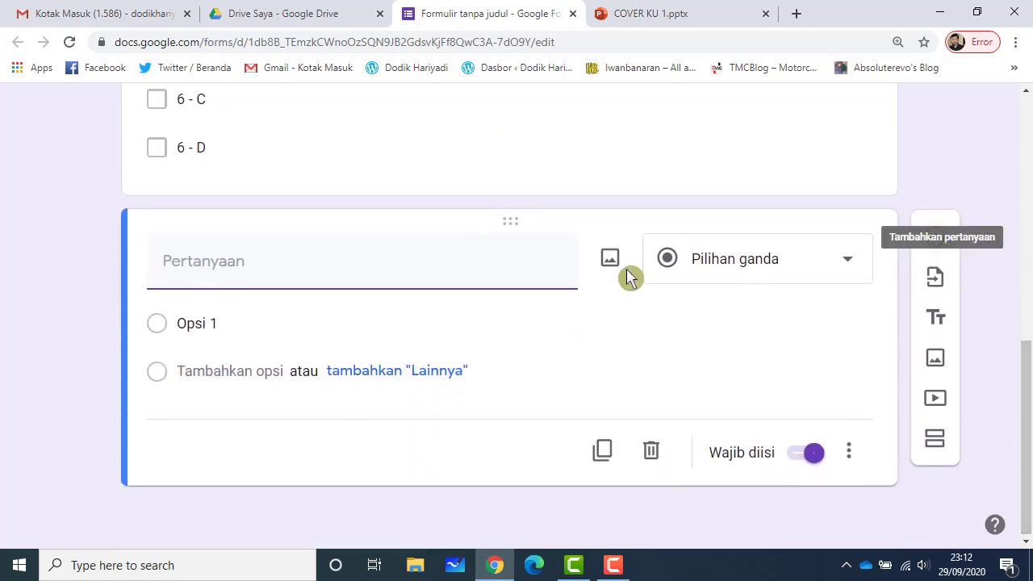
text(N)
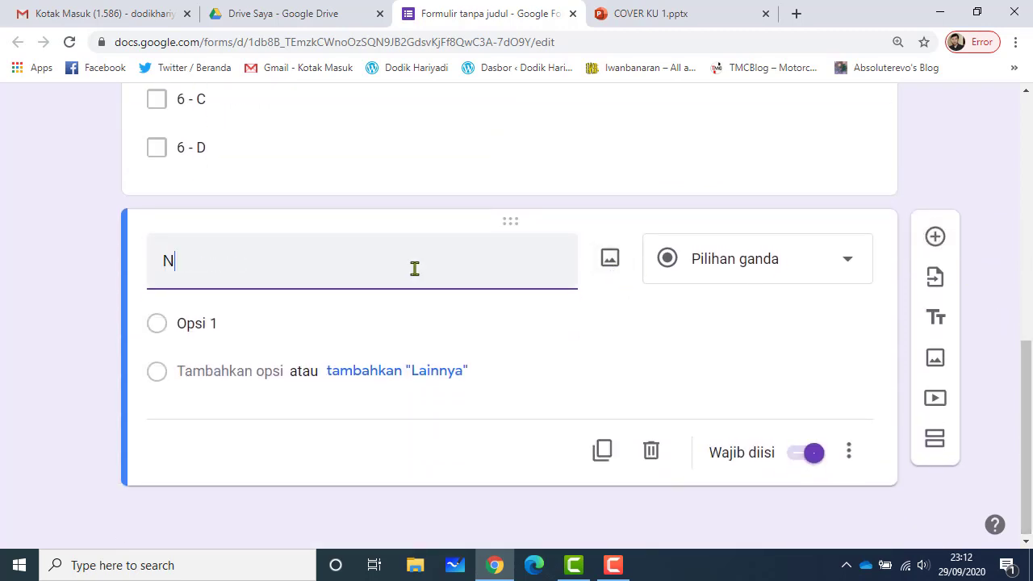
text(O ABSEN)
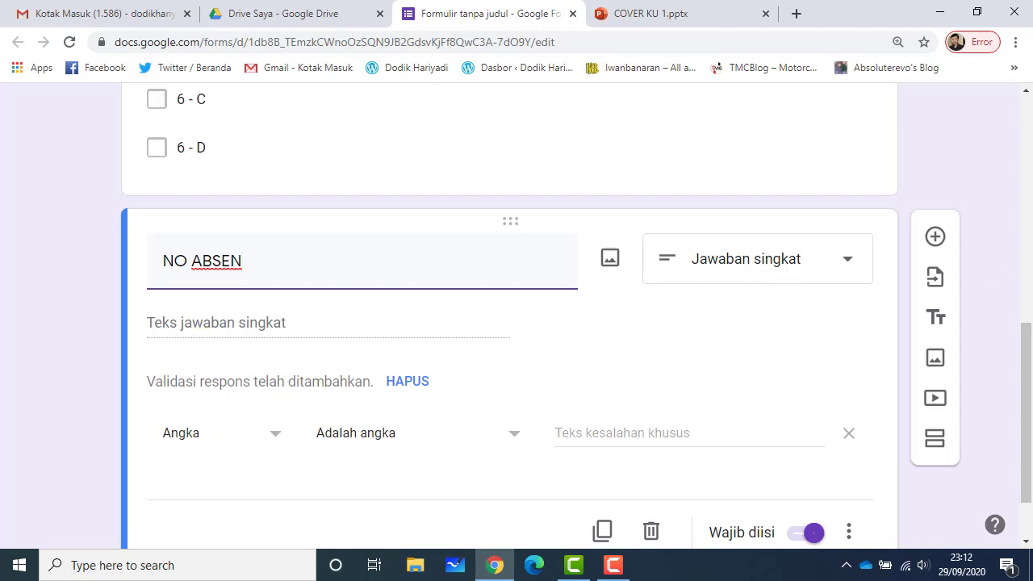
Review the validation types and number conditions offered for the NO ABSEN question, keeping Angka and Adalah angka selected.
scroll(1030, 331, down, 1)
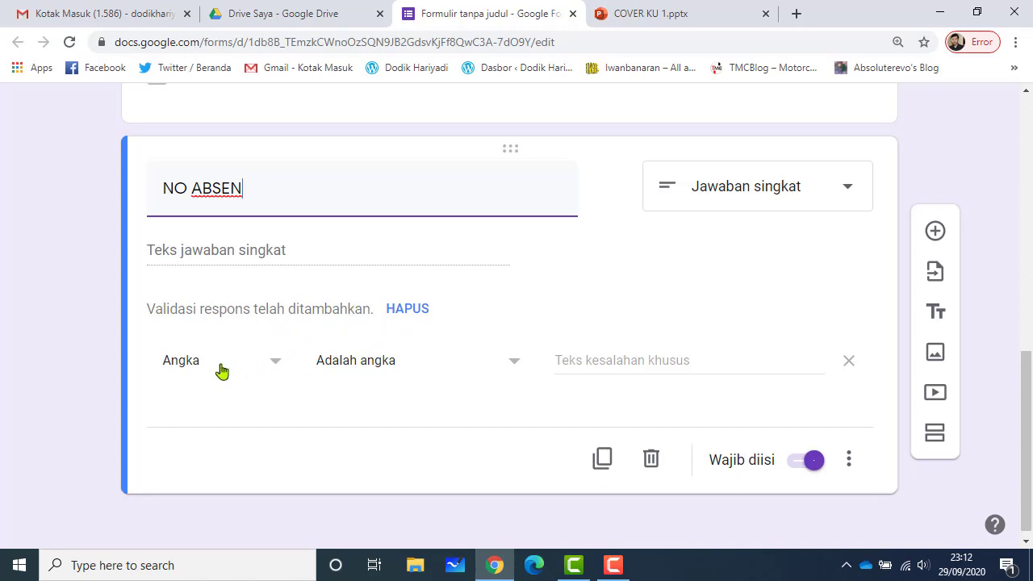
click(277, 360)
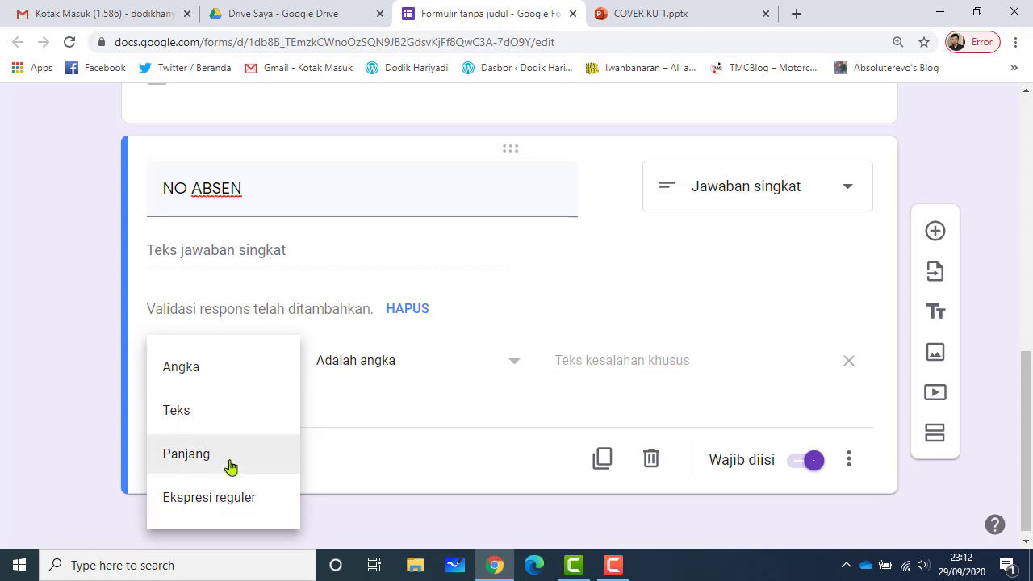
click(229, 382)
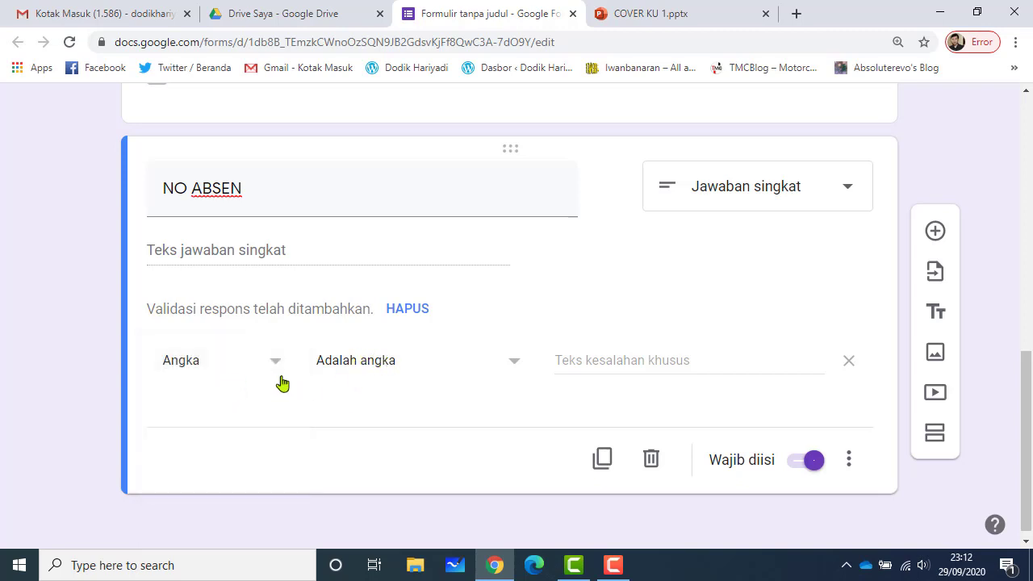
click(520, 364)
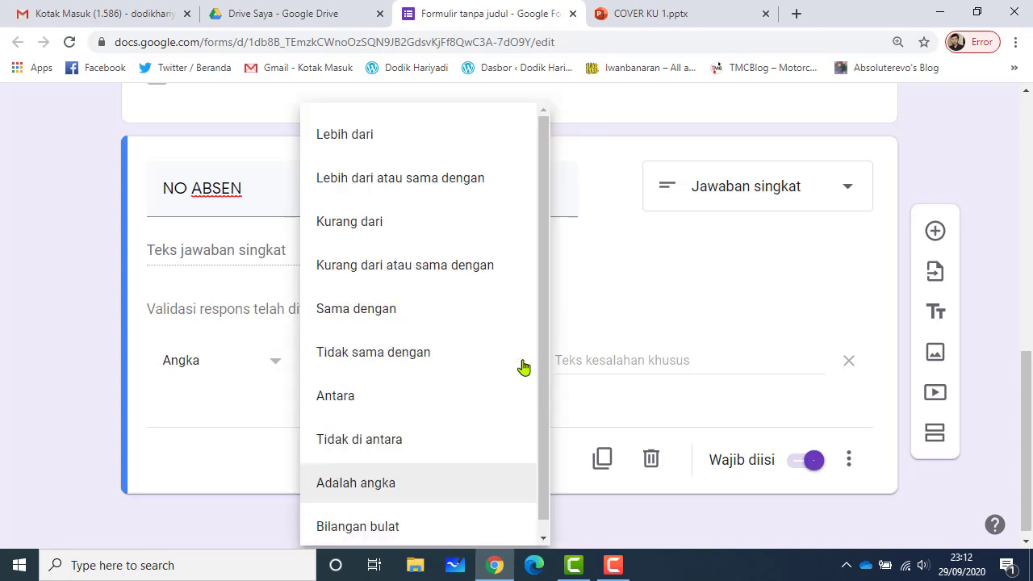
click(408, 492)
click(588, 361)
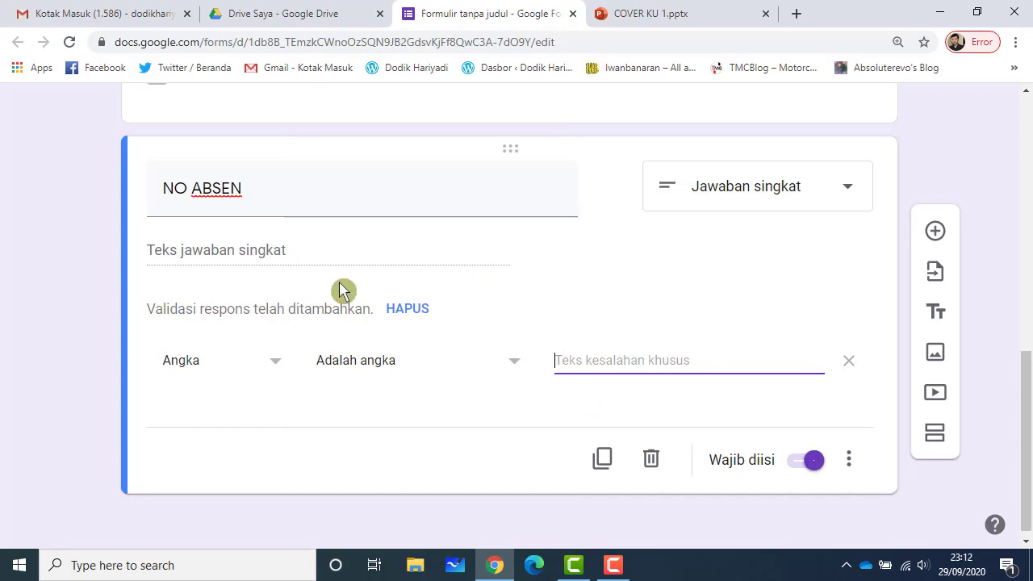
Retype the third question's title as "NO ABSEN".
triple_click(247, 196)
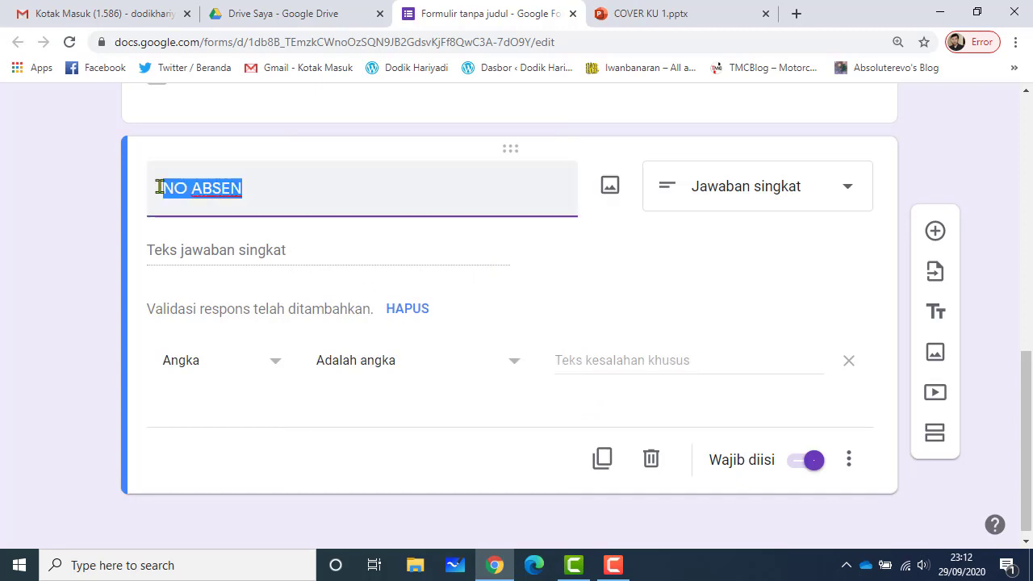
text(T)
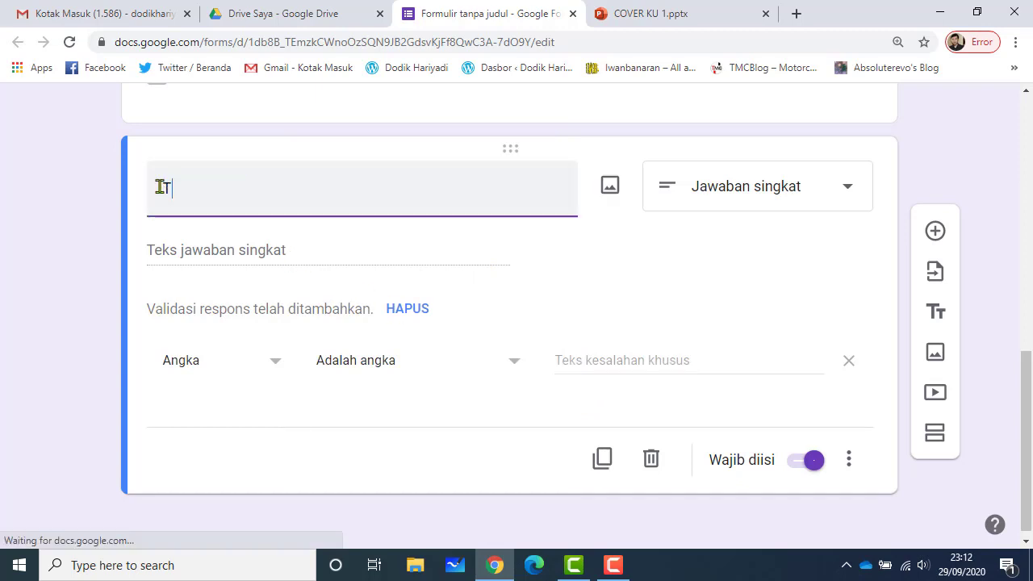
key(BackSpace)
text(NO )
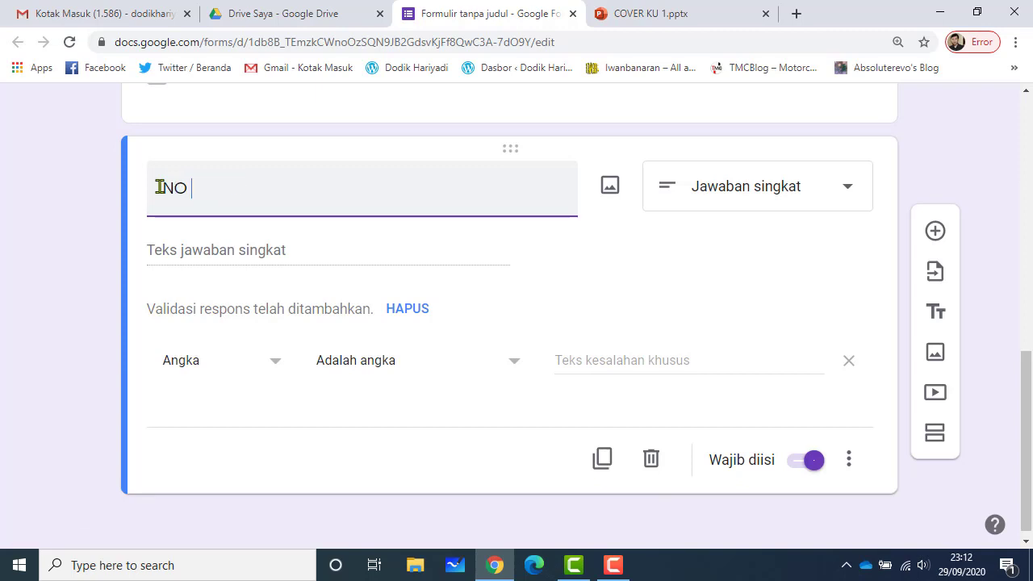
text(ABSEN)
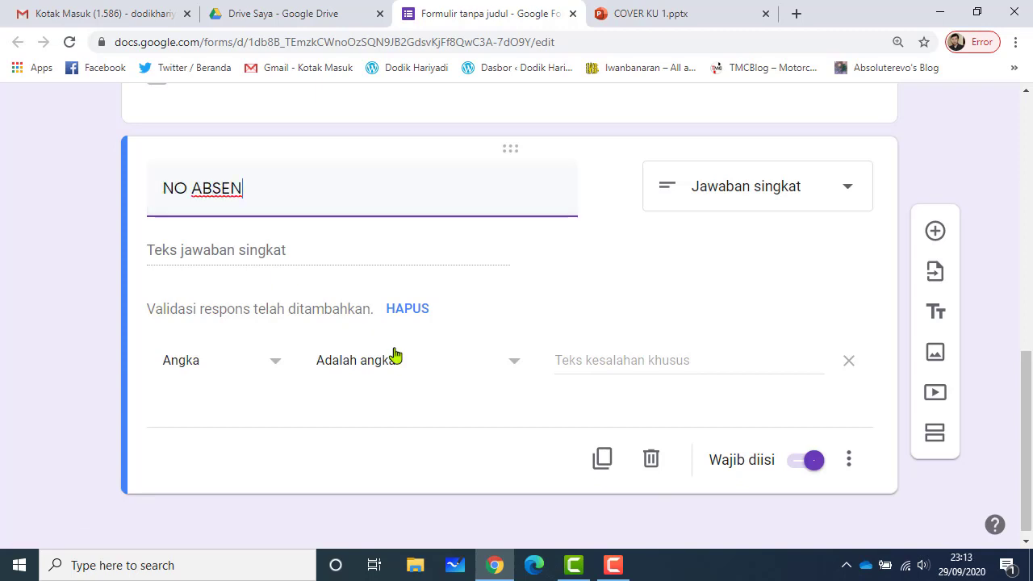
Set the NO ABSEN response validation to a number between (Antara) 1 and 30.
click(416, 376)
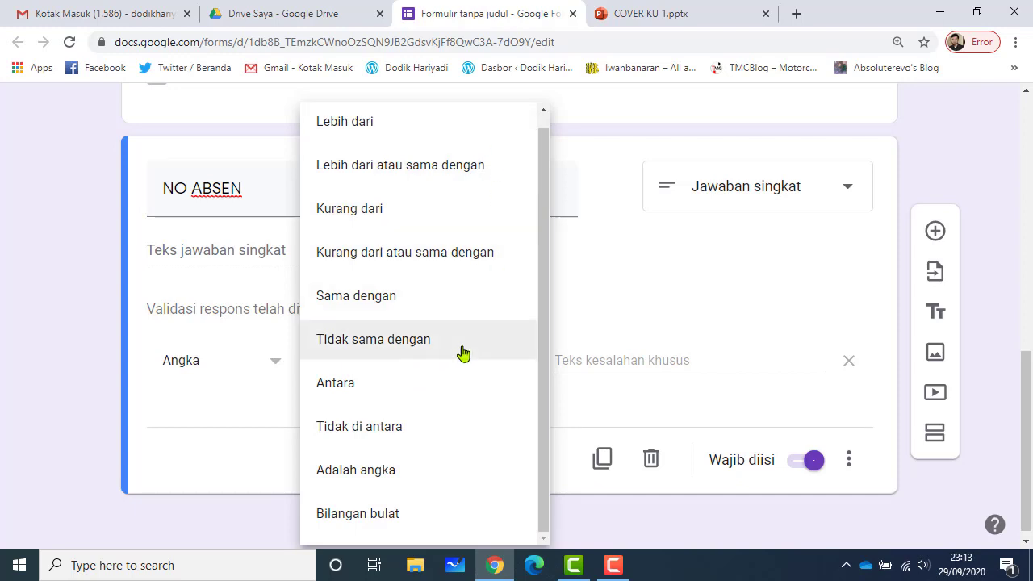
click(447, 379)
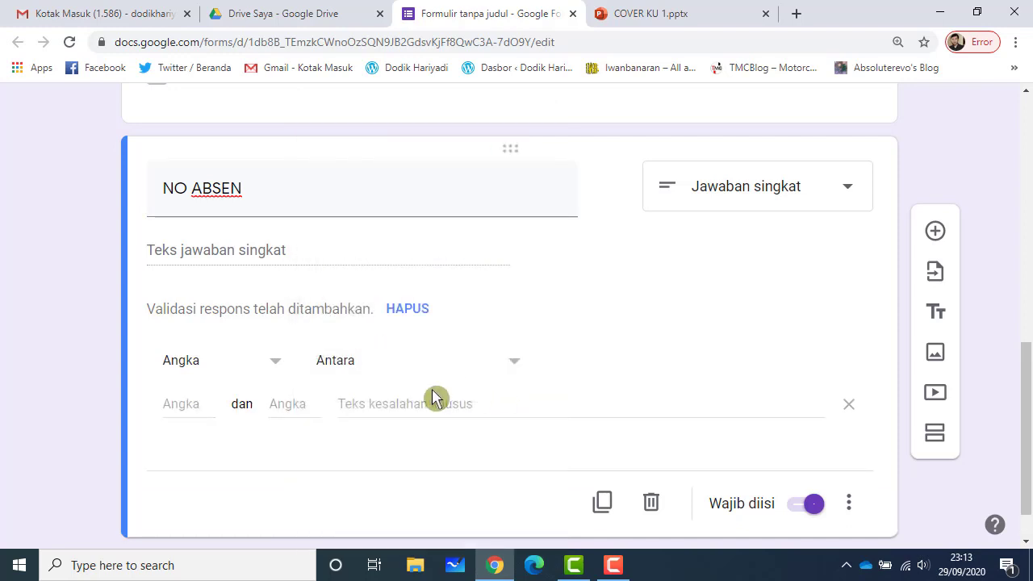
click(191, 410)
text(1)
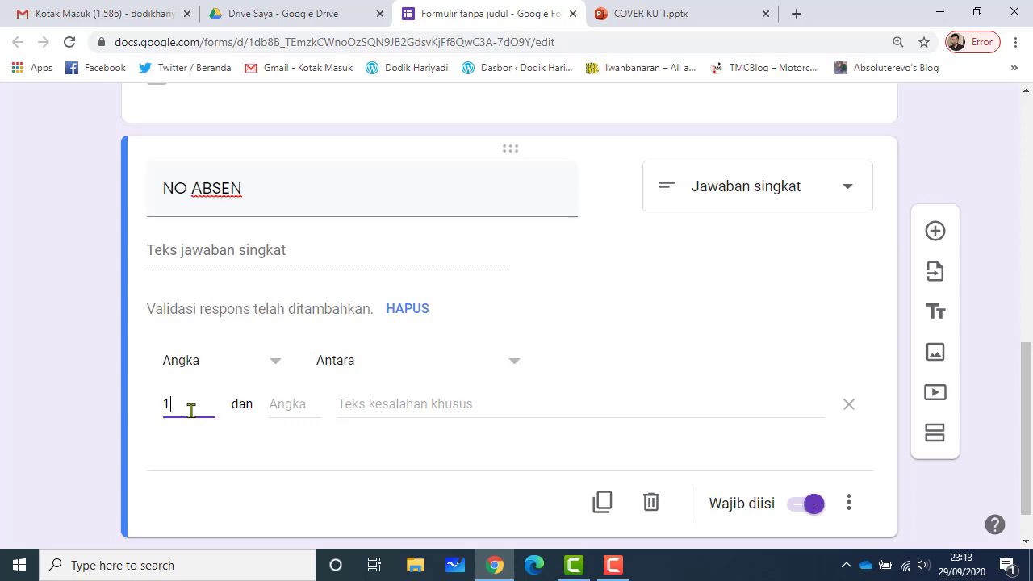
click(291, 410)
text(30)
Add a new section to the form after the NO ABSEN question.
mouse_move(1031, 382)
mouse_down()
mouse_move(1031, 402)
mouse_move(1031, 179)
mouse_move(1031, 401)
mouse_up()
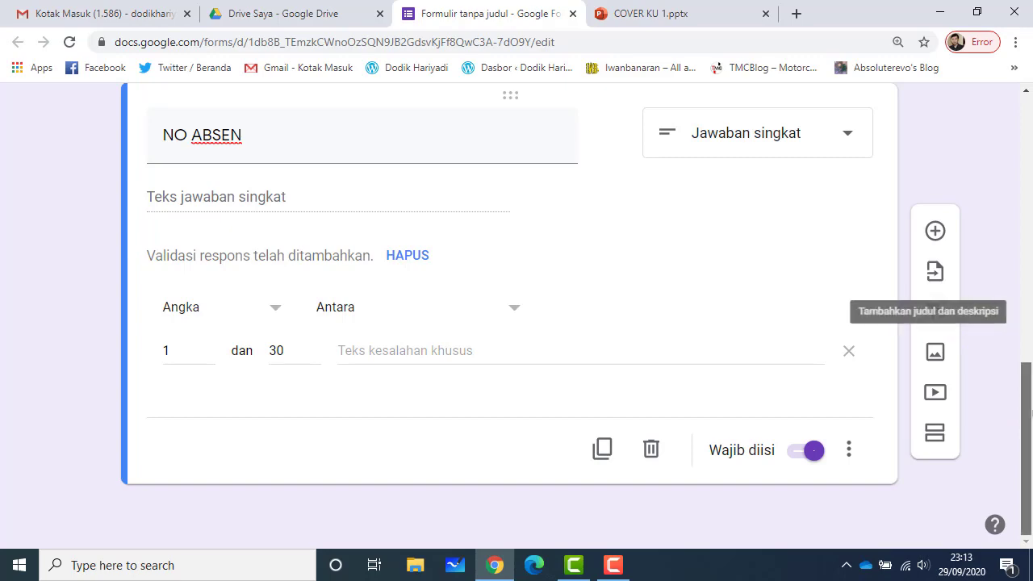
scroll(977, 342, up, 10)
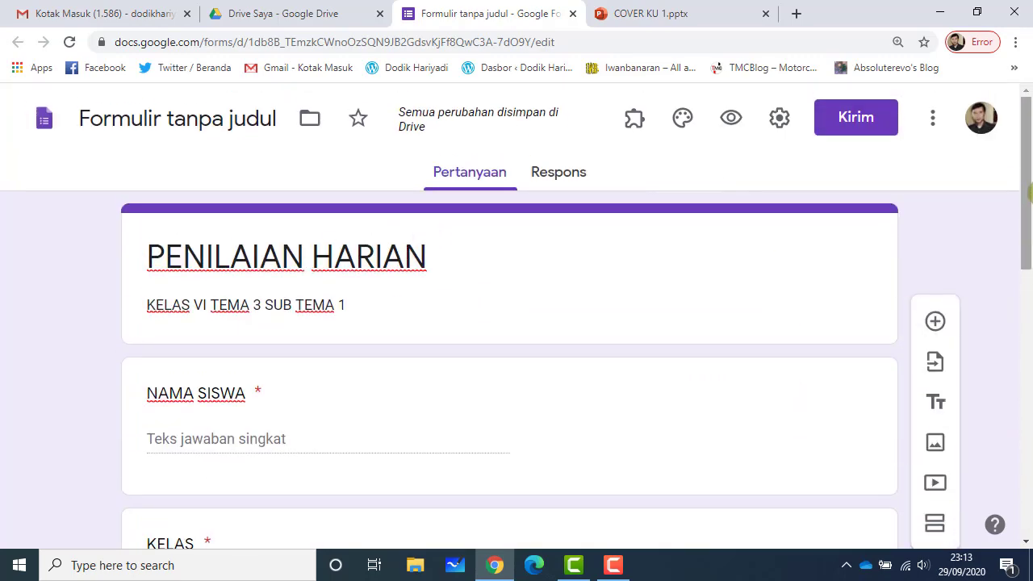
drag(1029, 192, 992, 410)
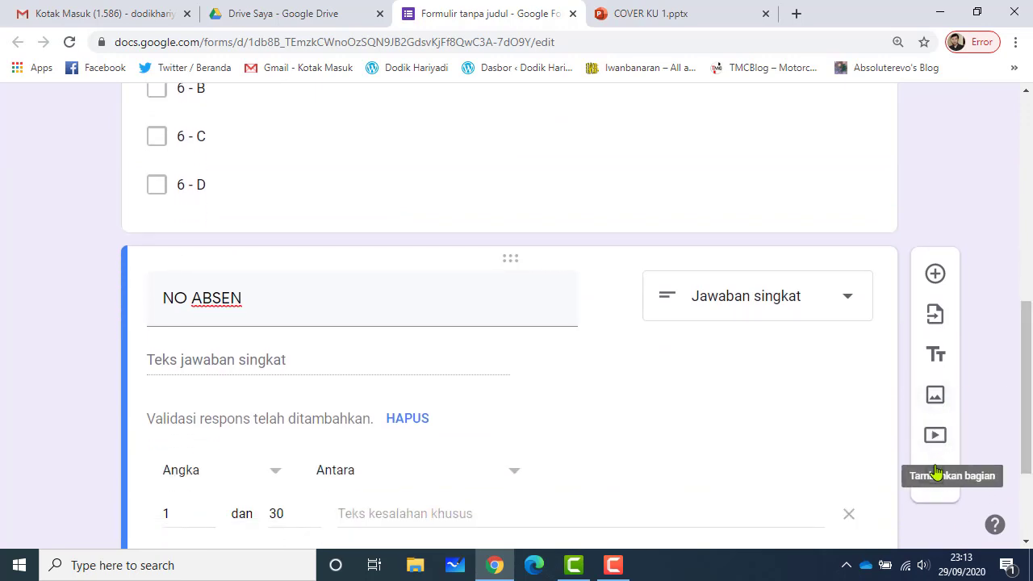
drag(1026, 411, 1029, 460)
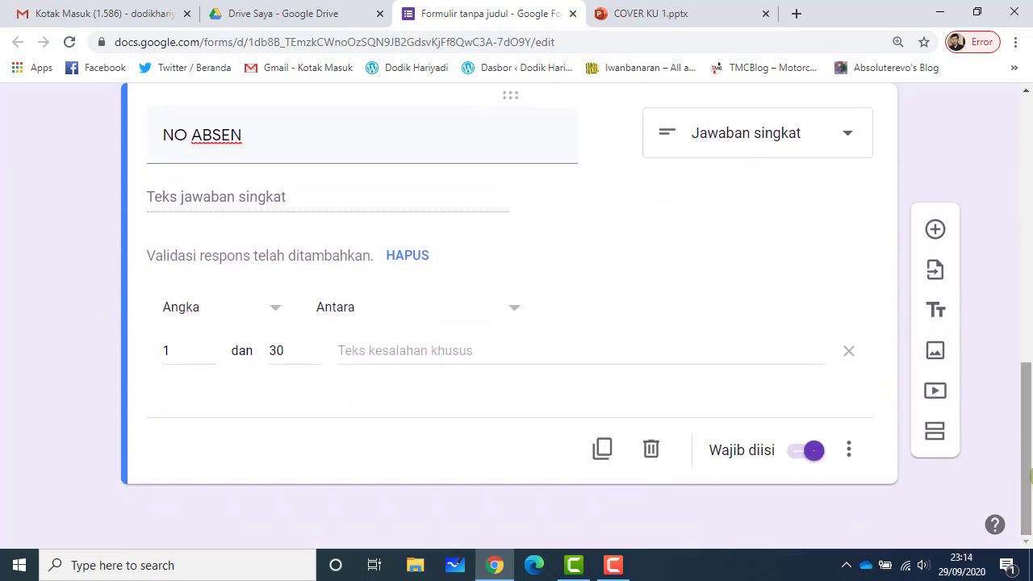
click(942, 446)
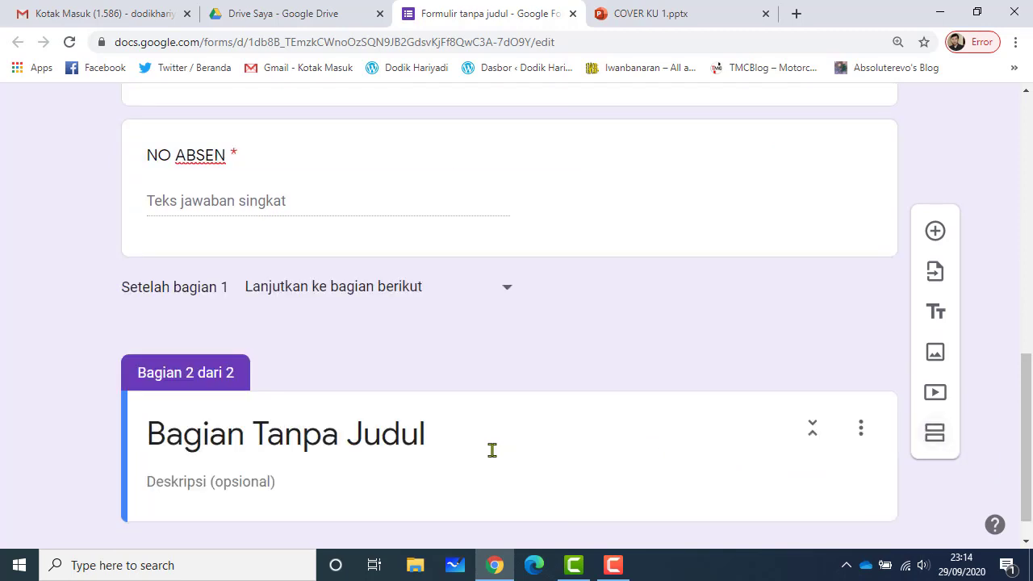
Replace the second section's default title with "PPKN".
drag(1029, 432, 1030, 446)
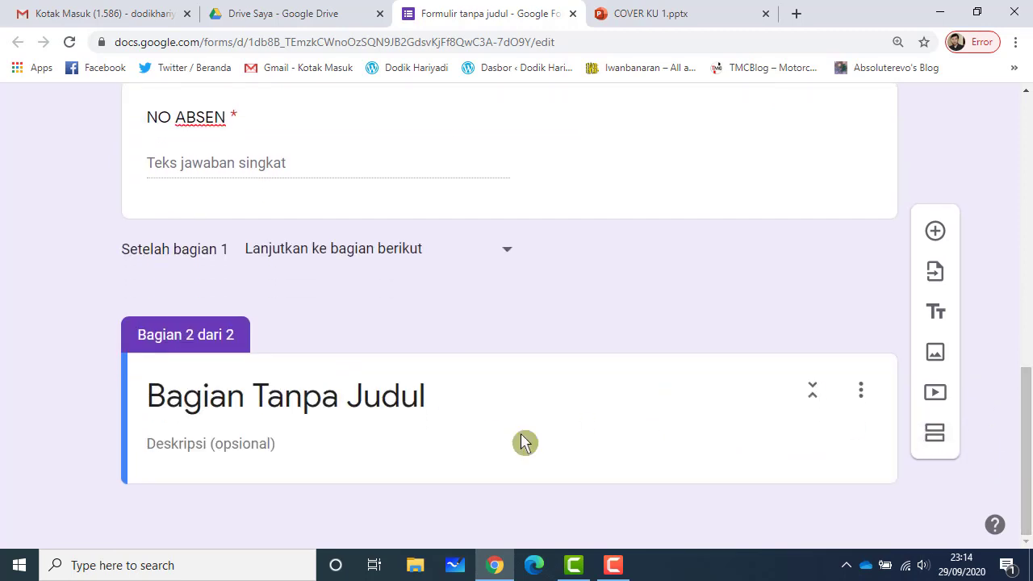
click(435, 407)
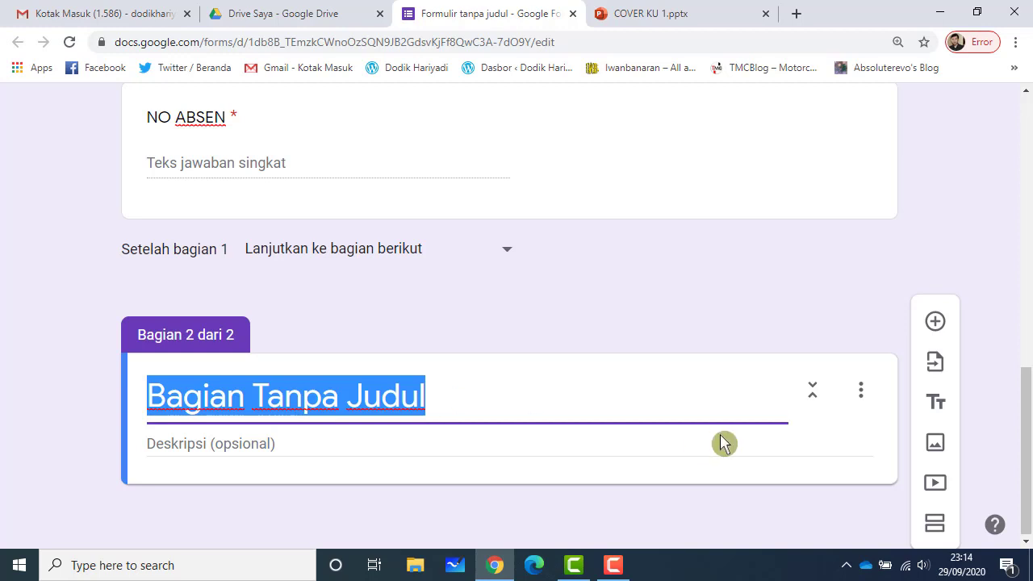
drag(1030, 413, 1031, 420)
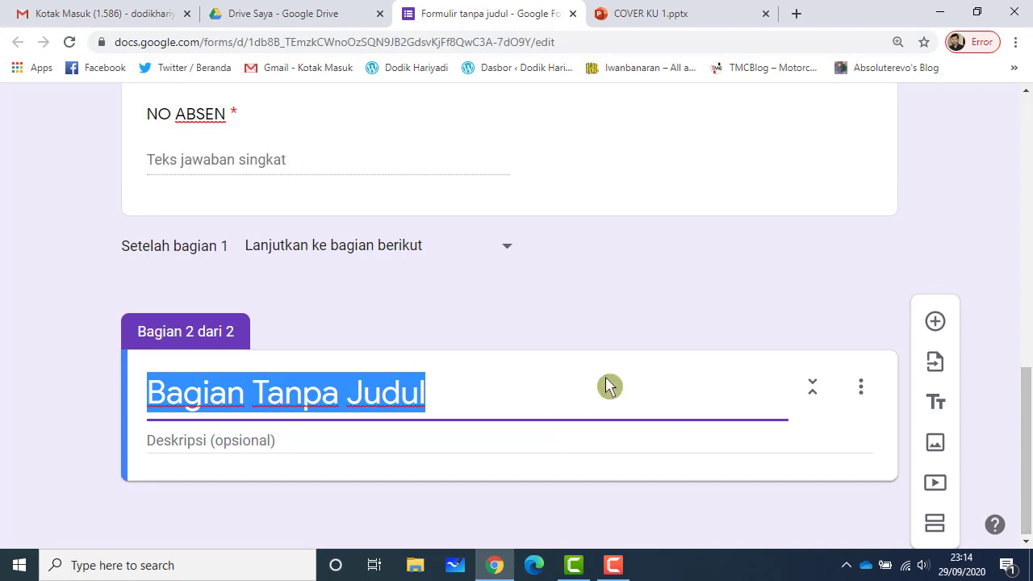
mouse_move(1027, 417)
mouse_down()
mouse_move(1032, 149)
mouse_move(1032, 415)
mouse_up()
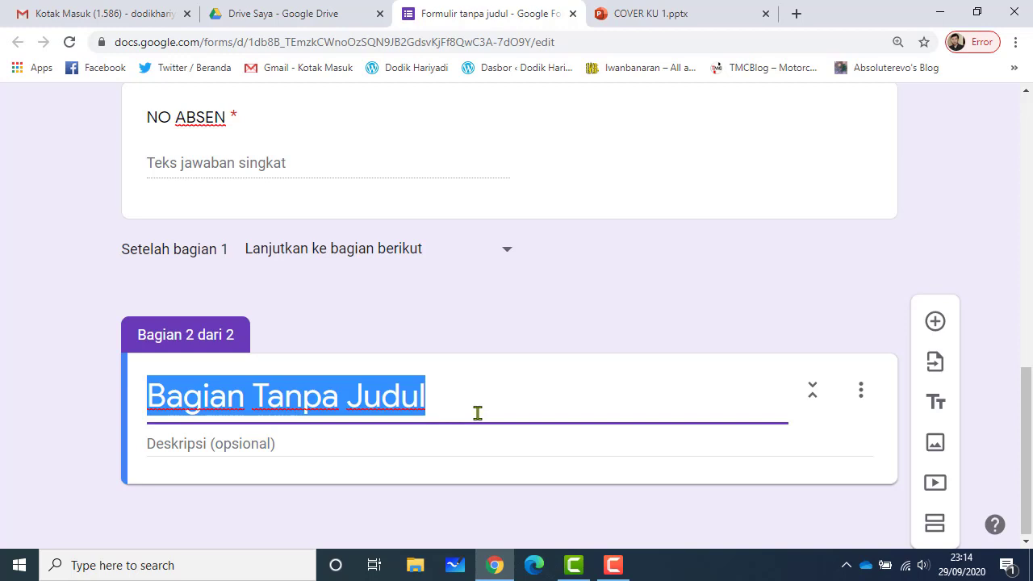
text(PPKN)
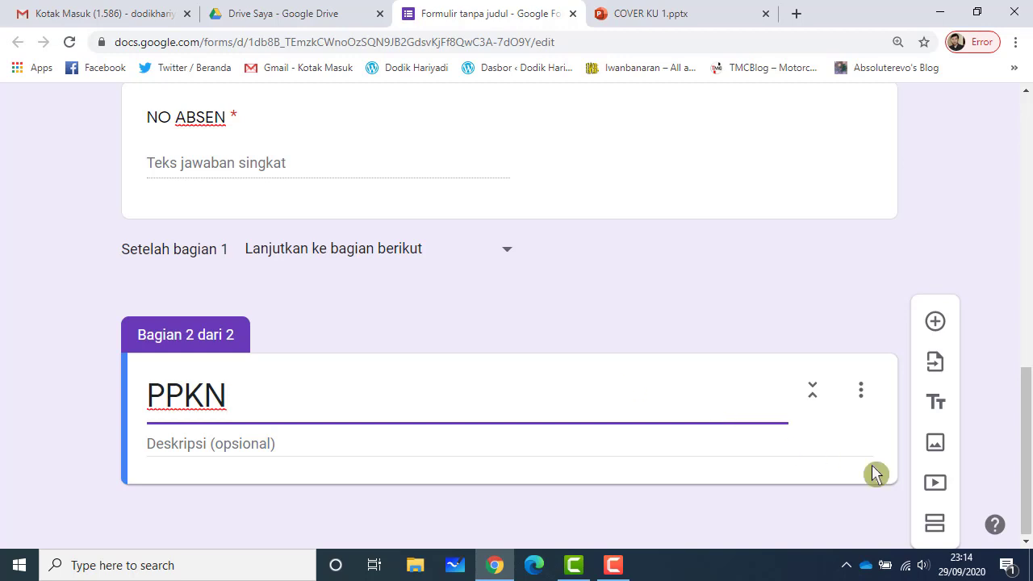
Enter "Pilihan Ganda" as the description of the PPKN section.
click(531, 439)
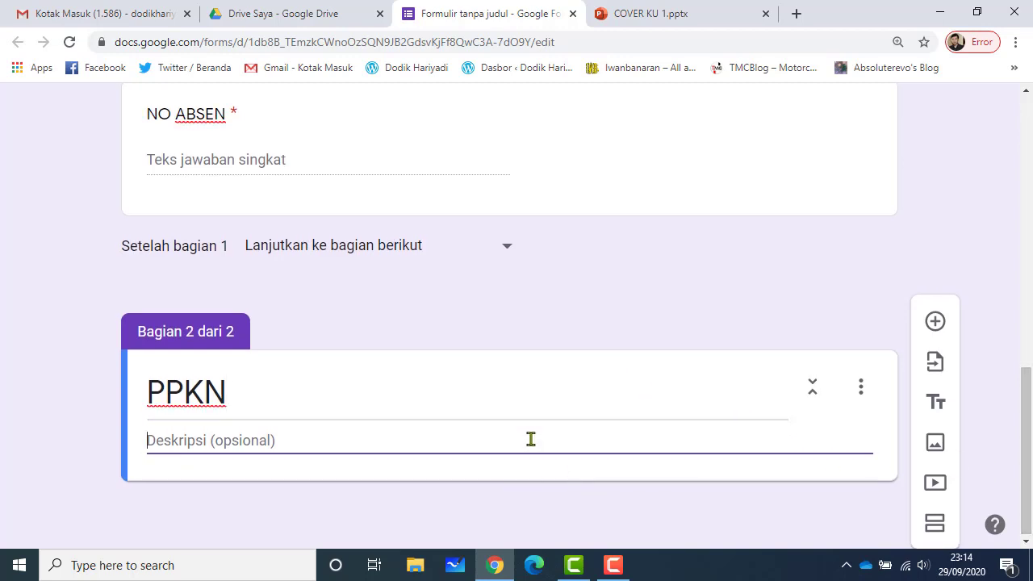
text(Pilihan )
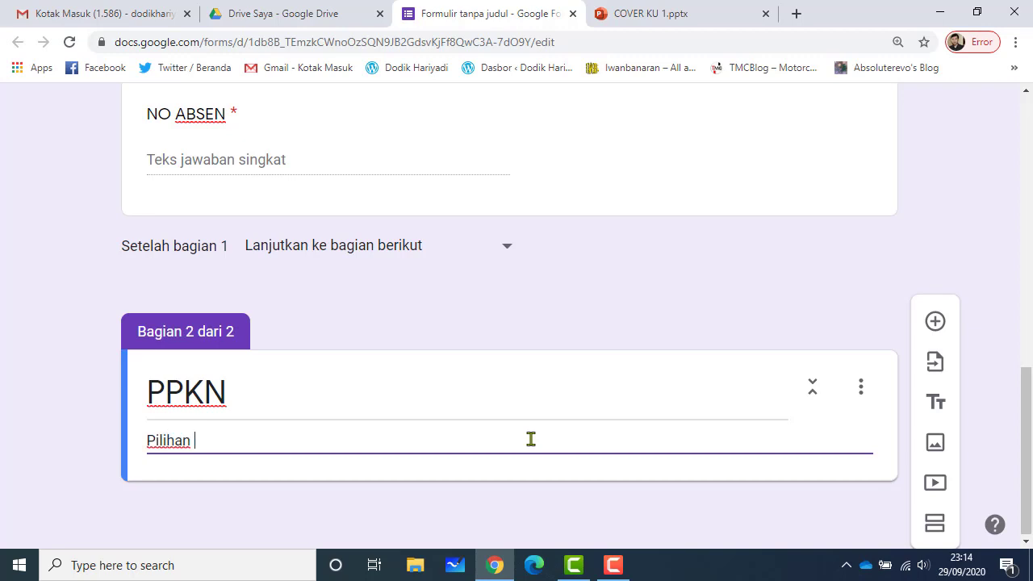
text(Ganda)
drag(1028, 437, 812, 439)
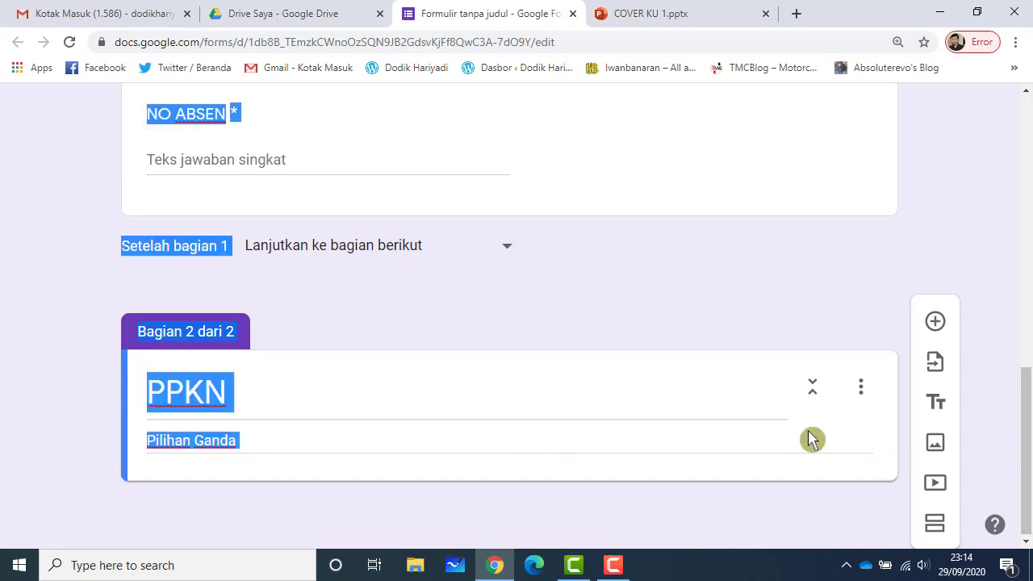
click(702, 433)
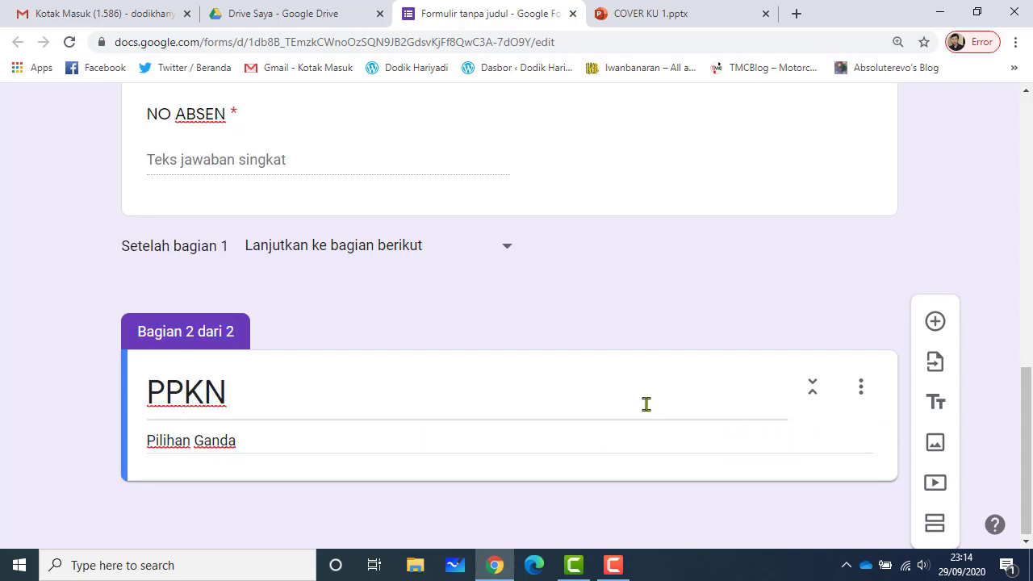
Add a multiple-choice (Pilihan ganda) question to the PPKN section and title it "1. SOAL NO. 1".
click(933, 322)
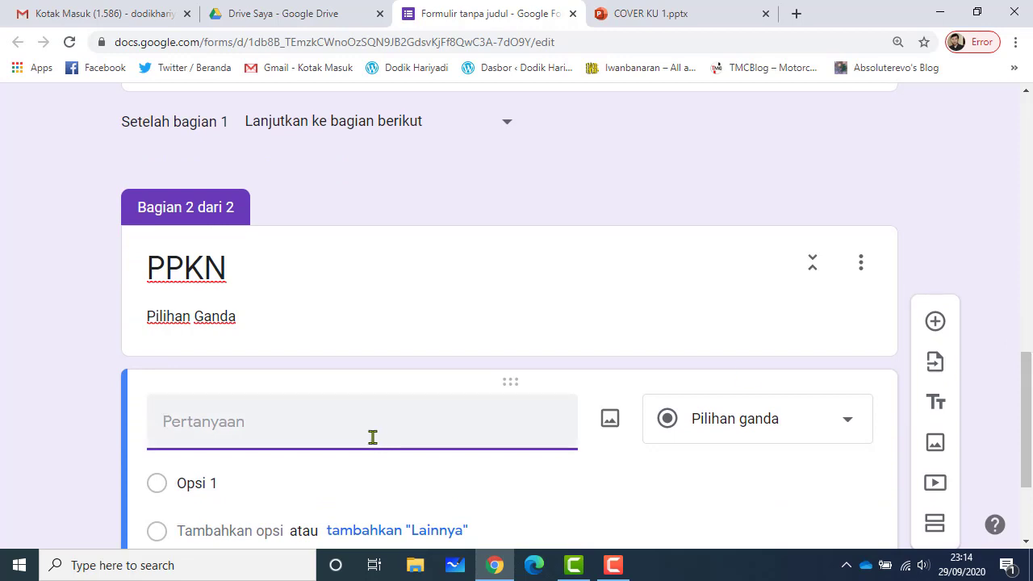
text(S)
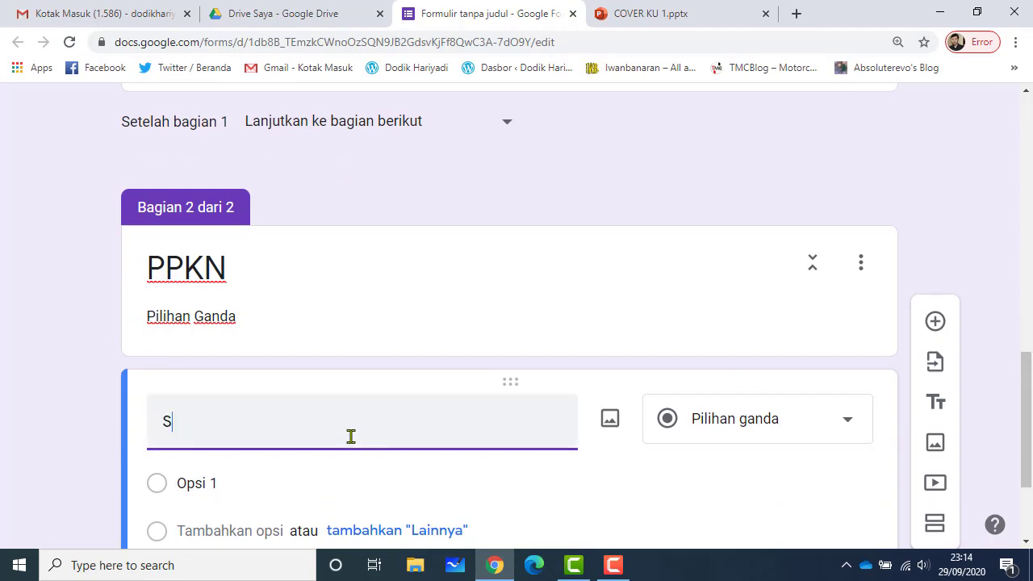
text(OAL 1)
key(BackSpace)
key(BackSpace)
key(BackSpace)
key(BackSpace)
key(BackSpace)
key(BackSpace)
text(1. SIOAL NO. 1)
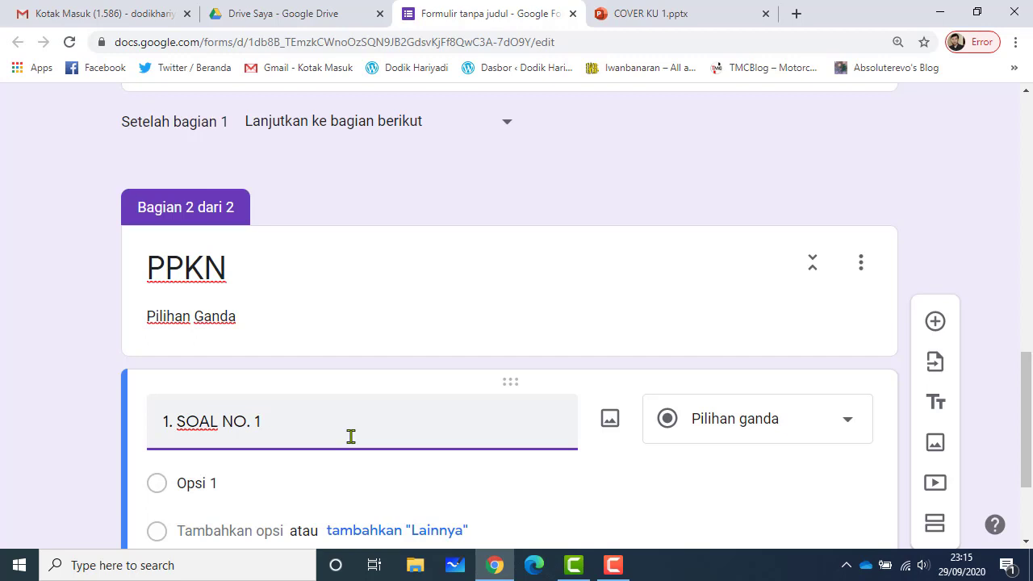
Give the SOAL NO. 1 question four answer options: "A. Jawaban A", "B. Jawaban B", "C. Jawaban C" and "D. Jawaban D".
drag(1030, 414, 1031, 458)
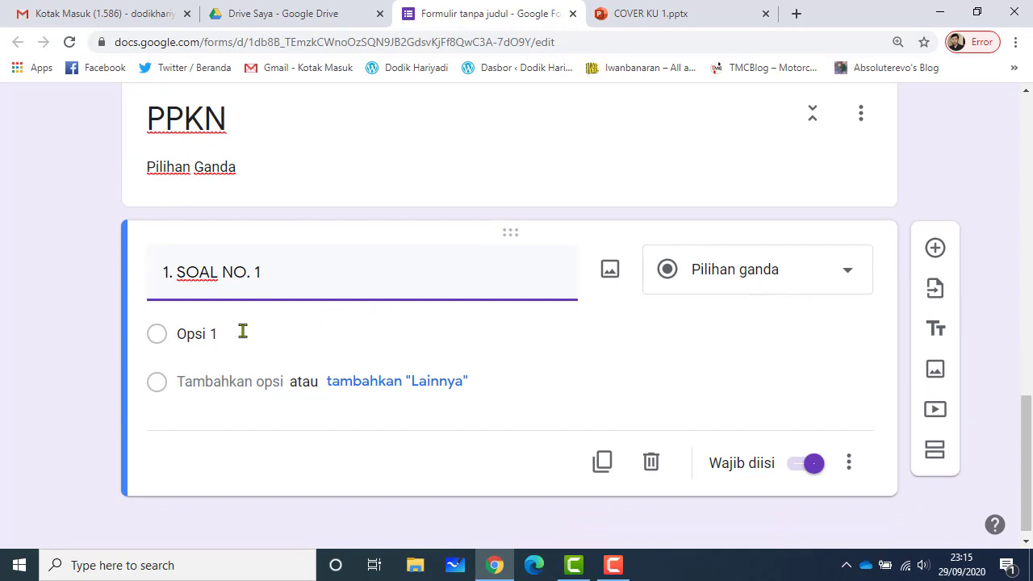
click(197, 334)
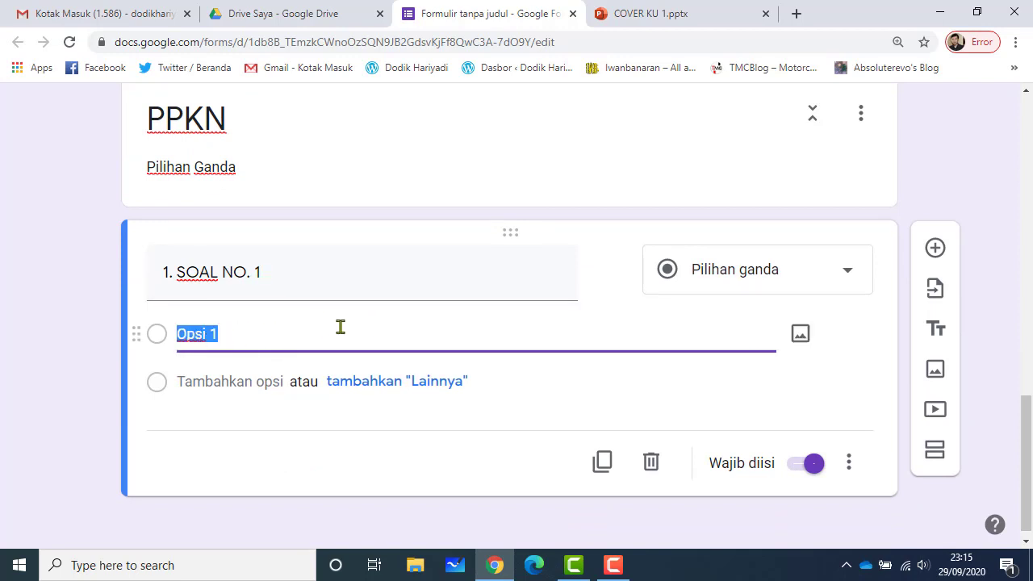
text(A.)
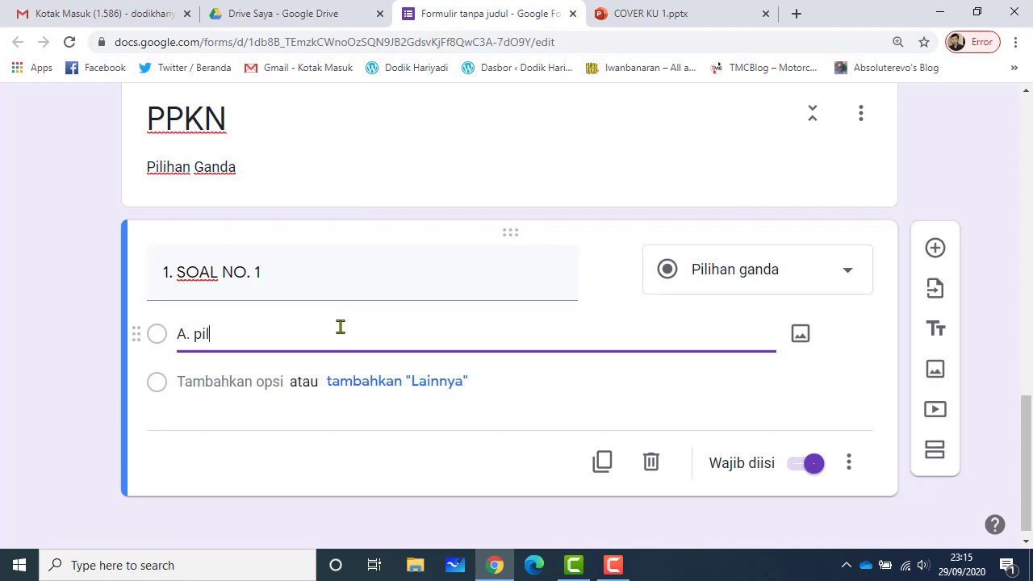
text(Jawaban A)
key(Return)
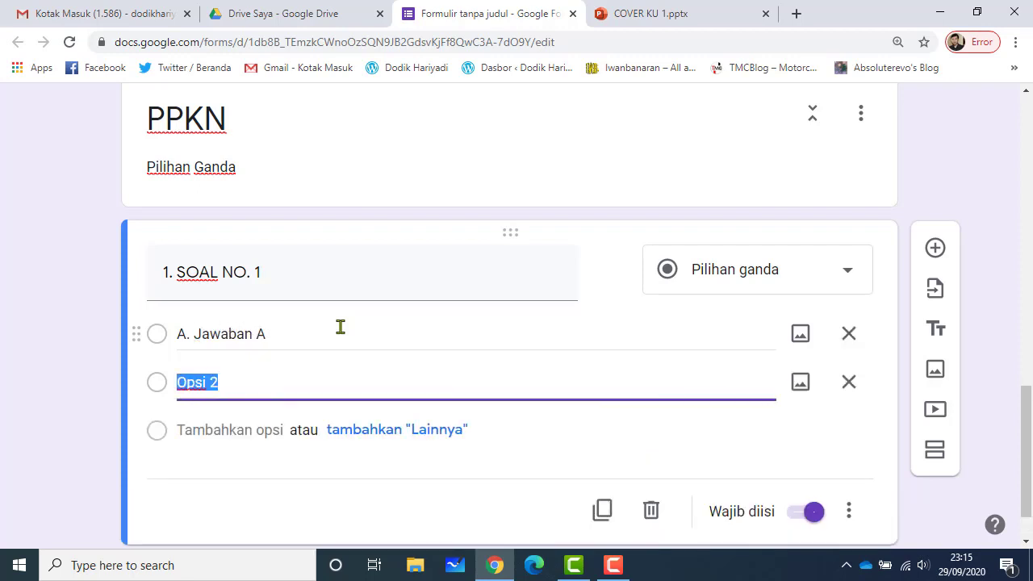
text(B. Jawaban B)
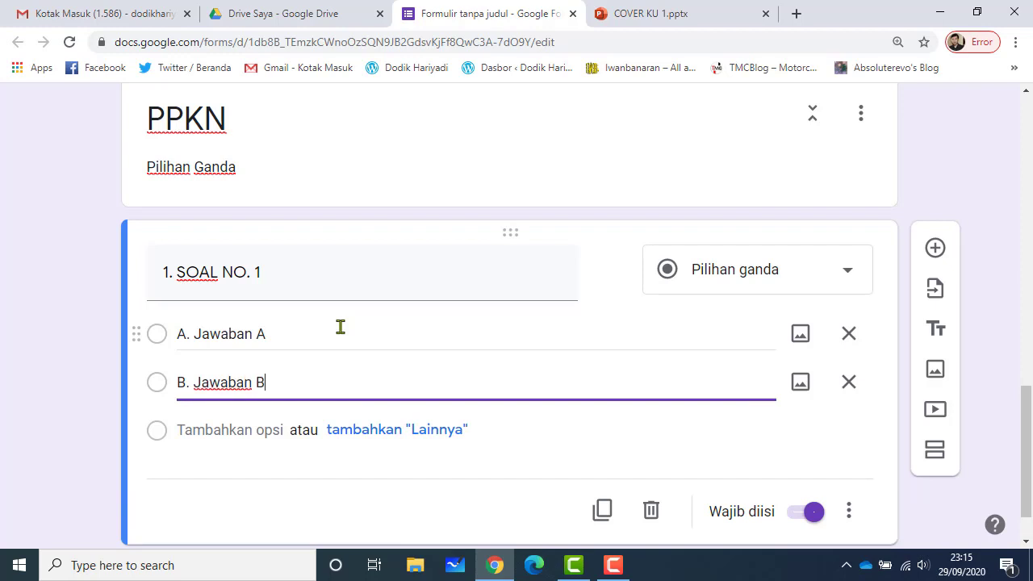
key(Return)
text(Ja)
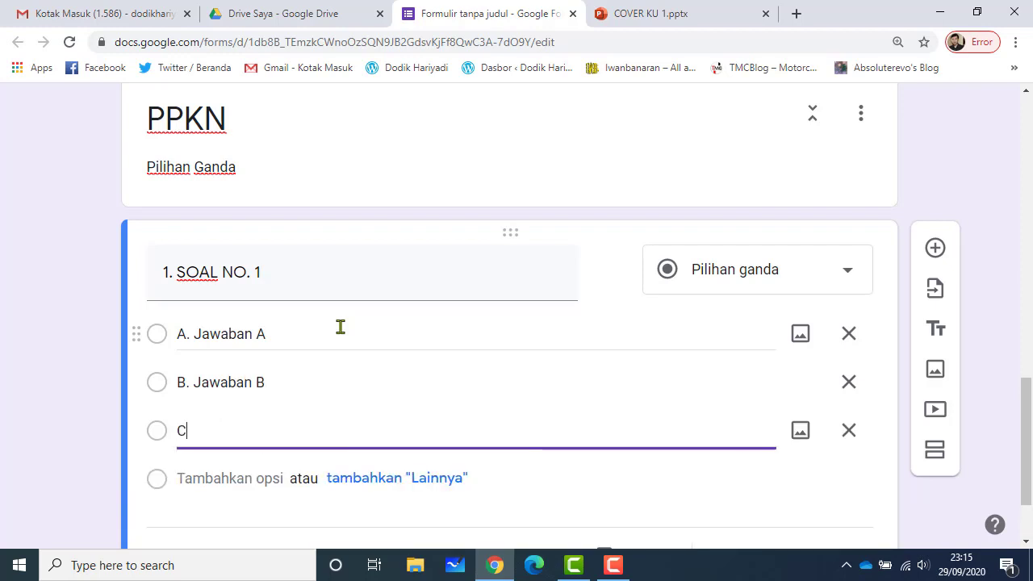
text(Jawaban C)
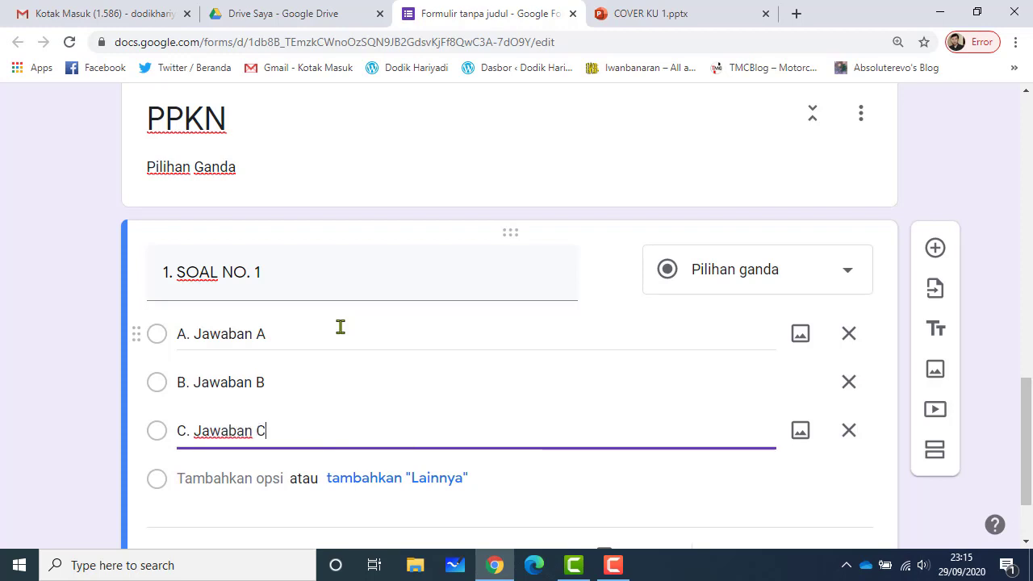
key(Return)
text(D)
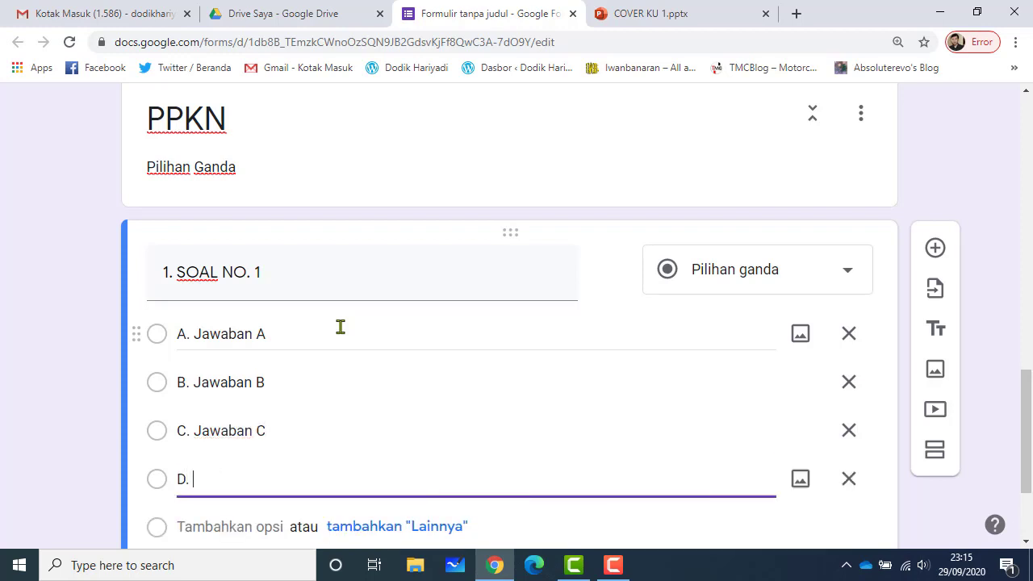
text(. Jawaban D)
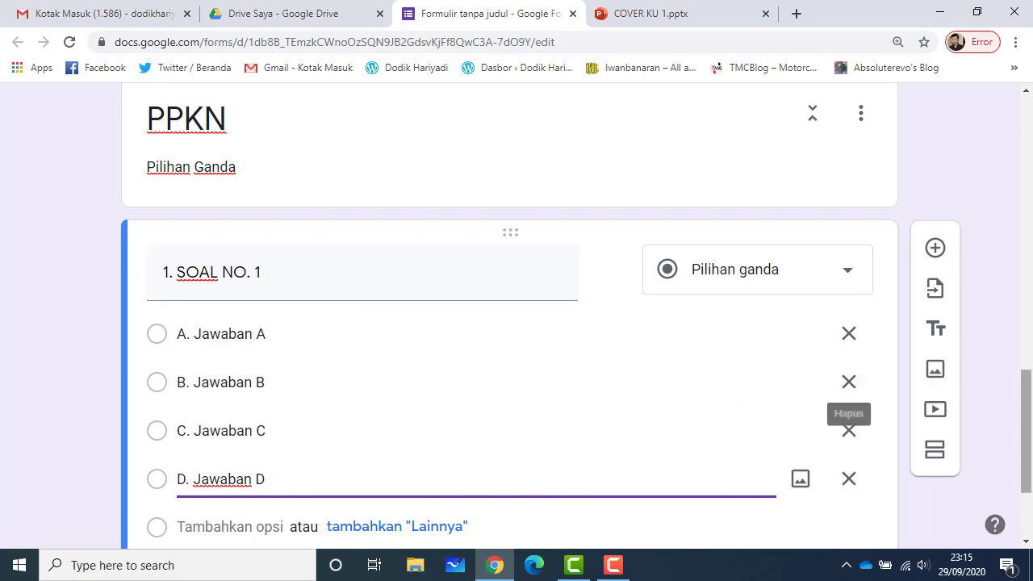
Add another multiple-choice question below the SOAL NO. 1 question and title it "2. SOAL NO. 2".
scroll(844, 404, down, 2)
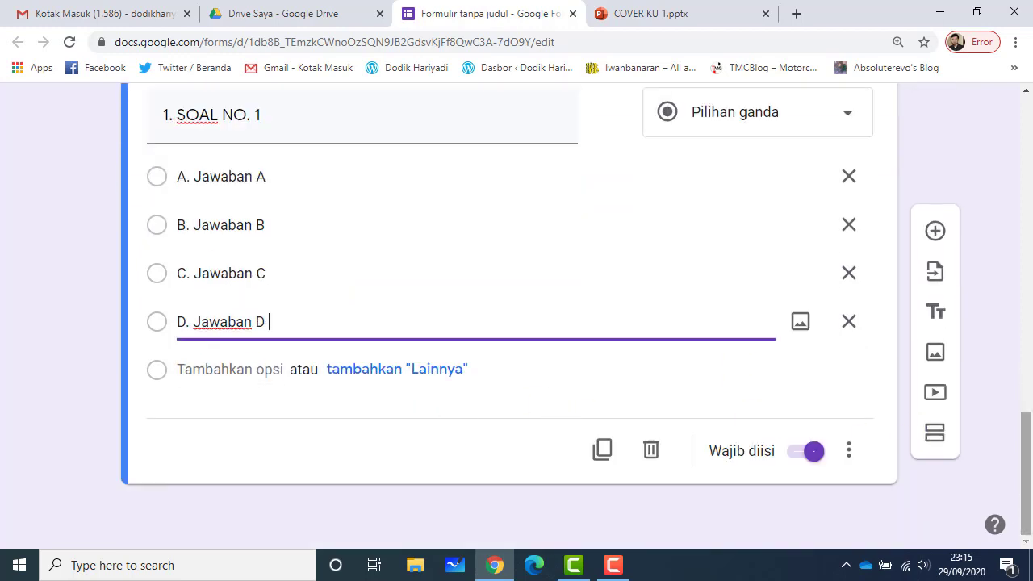
scroll(1028, 424, up, 2)
drag(1029, 423, 1031, 443)
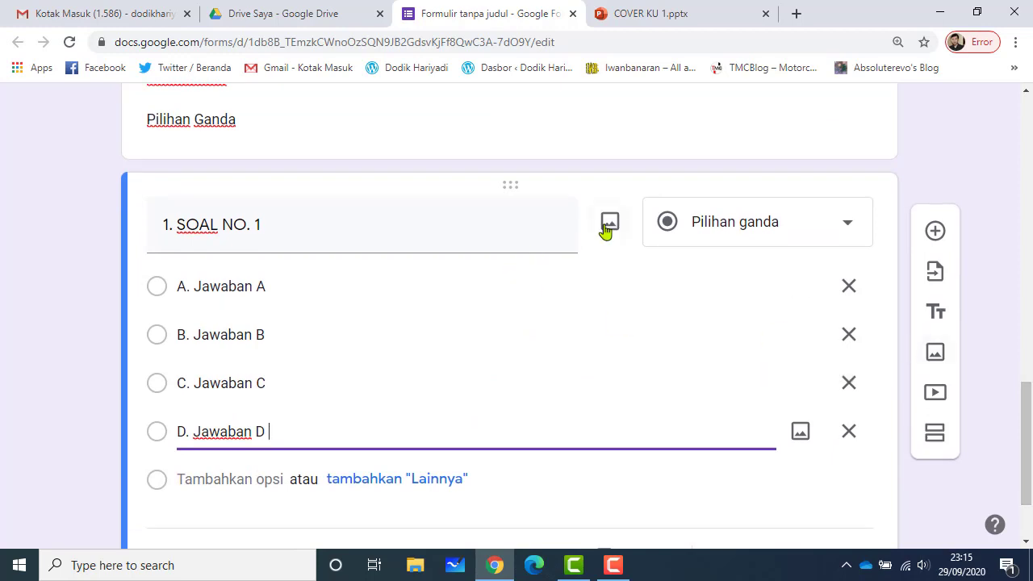
click(937, 230)
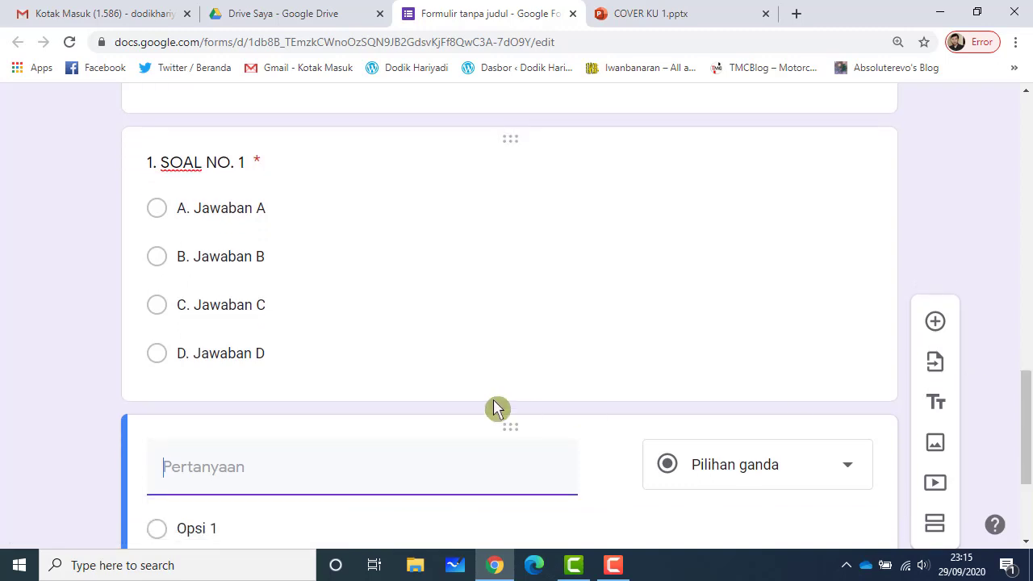
text(2)
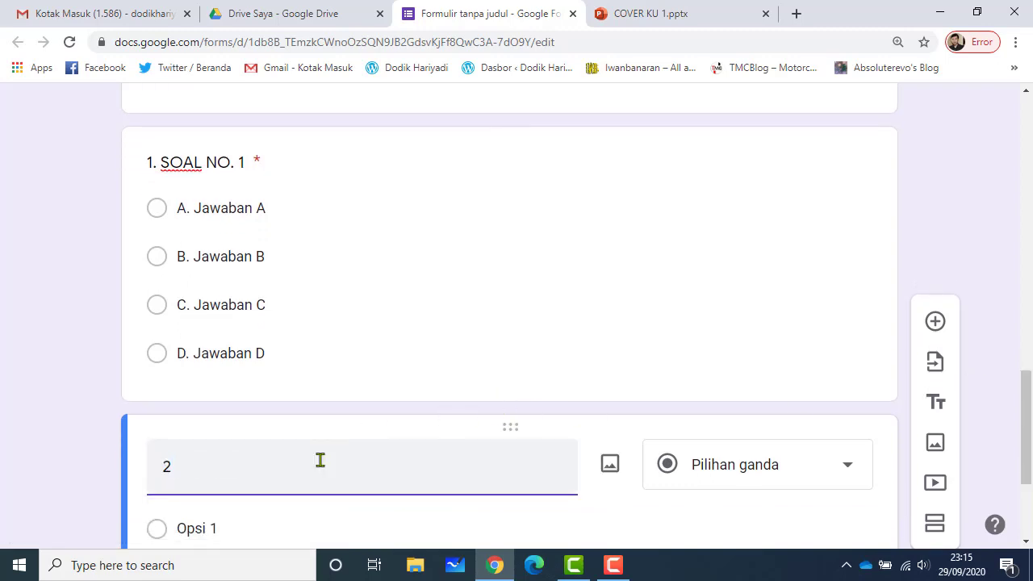
text(. SOAL NO)
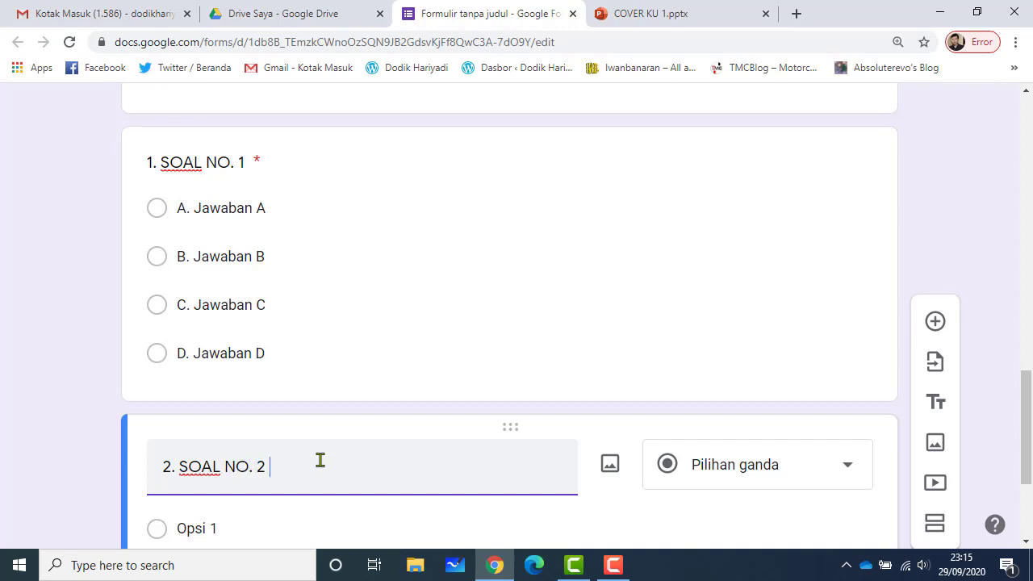
text(. 2)
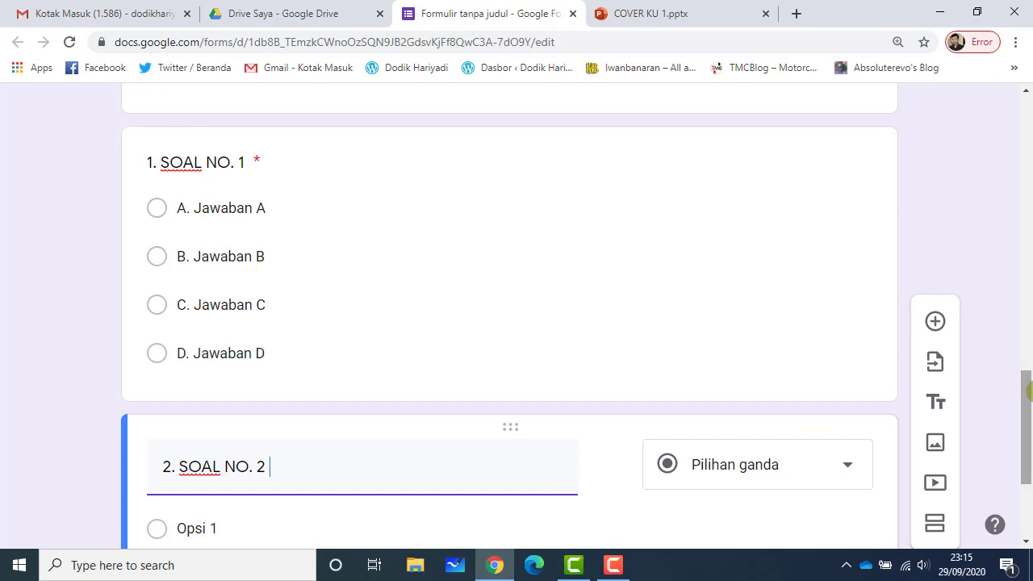
Enter "A. Jawaban A" and "B. Jawaban B" as the first two answer options of the SOAL NO. 2 question.
scroll(320, 460, down, 2)
click(302, 353)
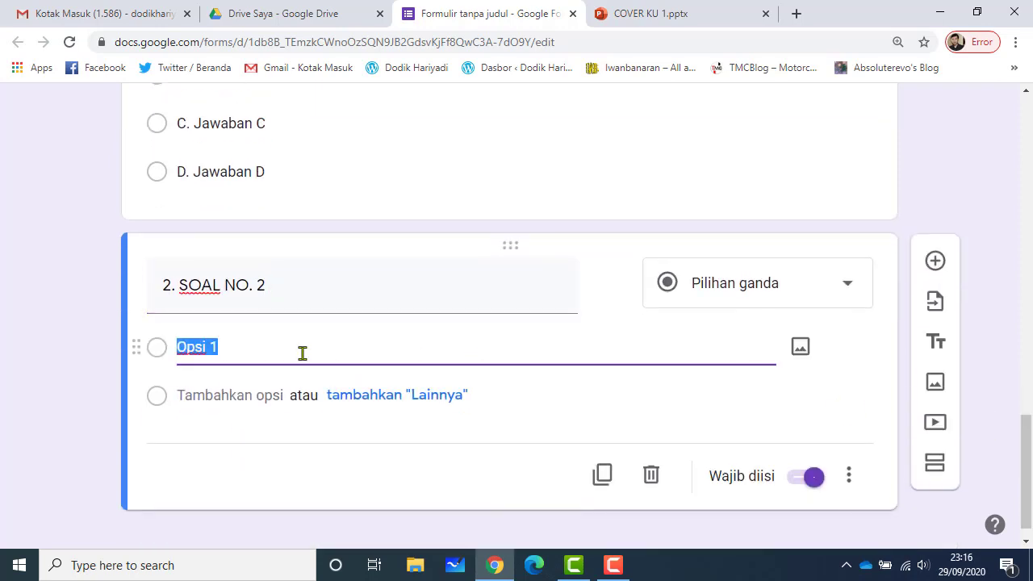
text(A)
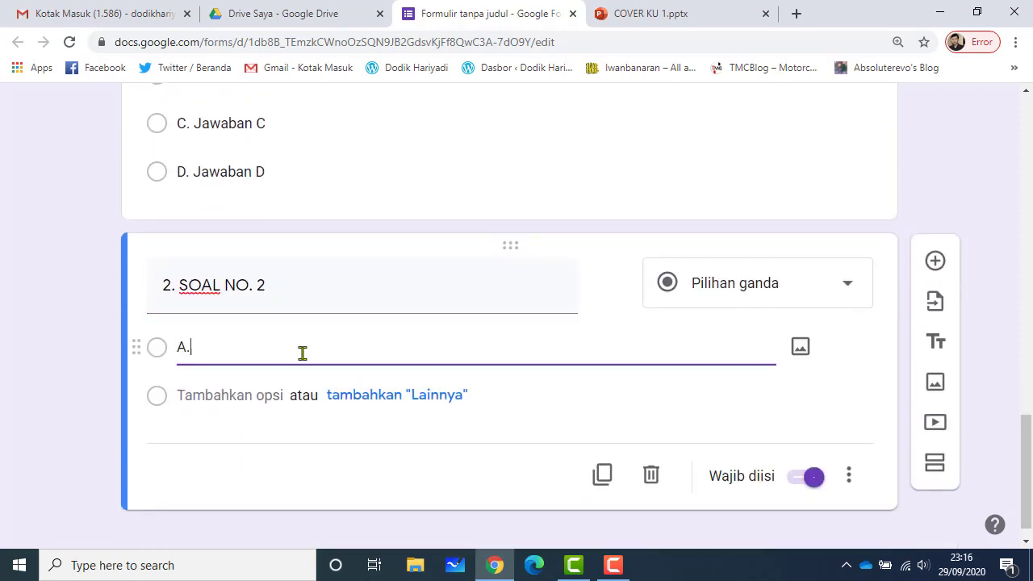
text(. jAwaban A)
key(Return)
text(B)
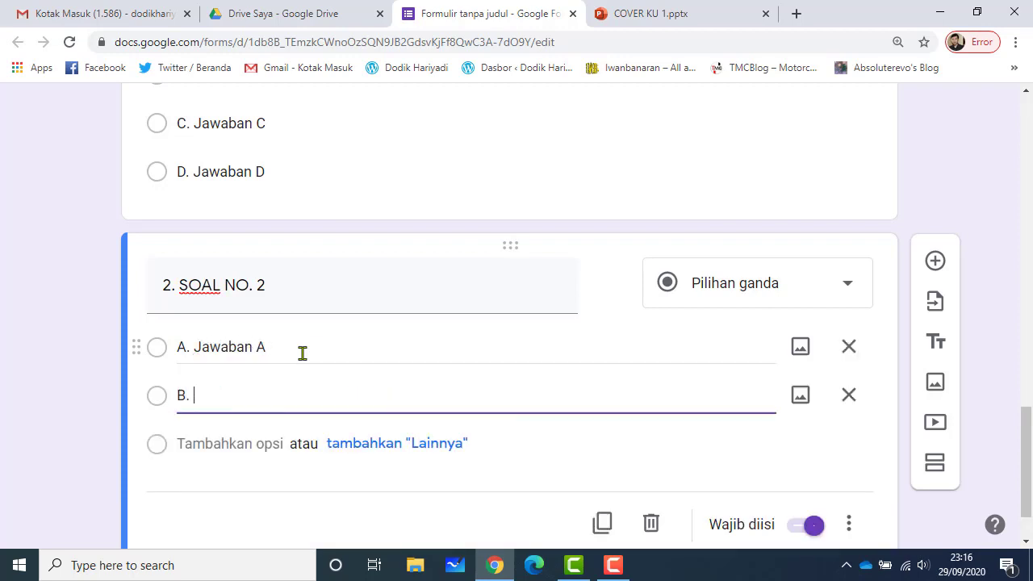
text(. Jawaban B)
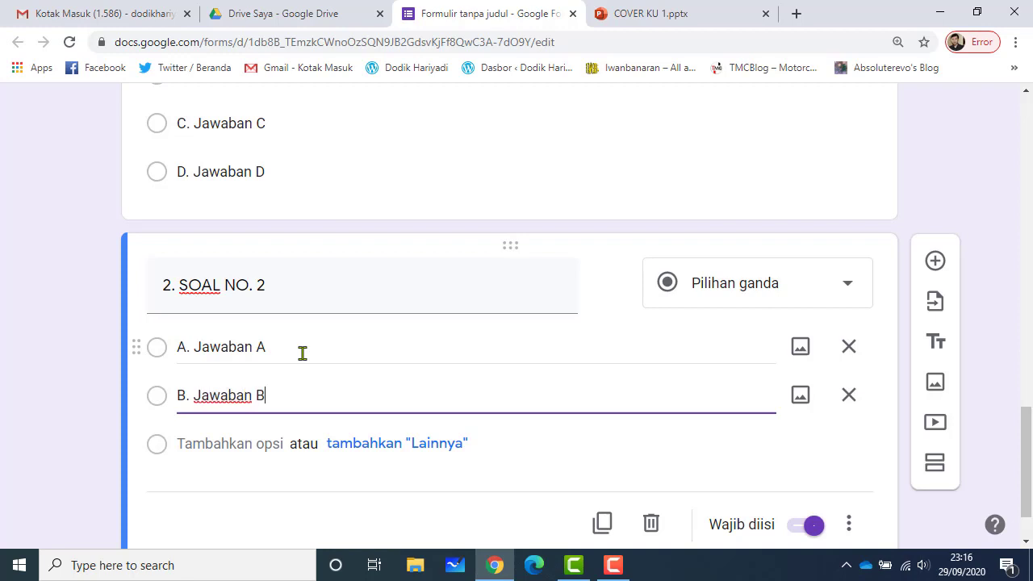
Add the options "C. Jawaban C" and "D. Jawaban D." to the SOAL NO. 2 question and remove the surplus fifth option.
key(Return)
text(C. Ja)
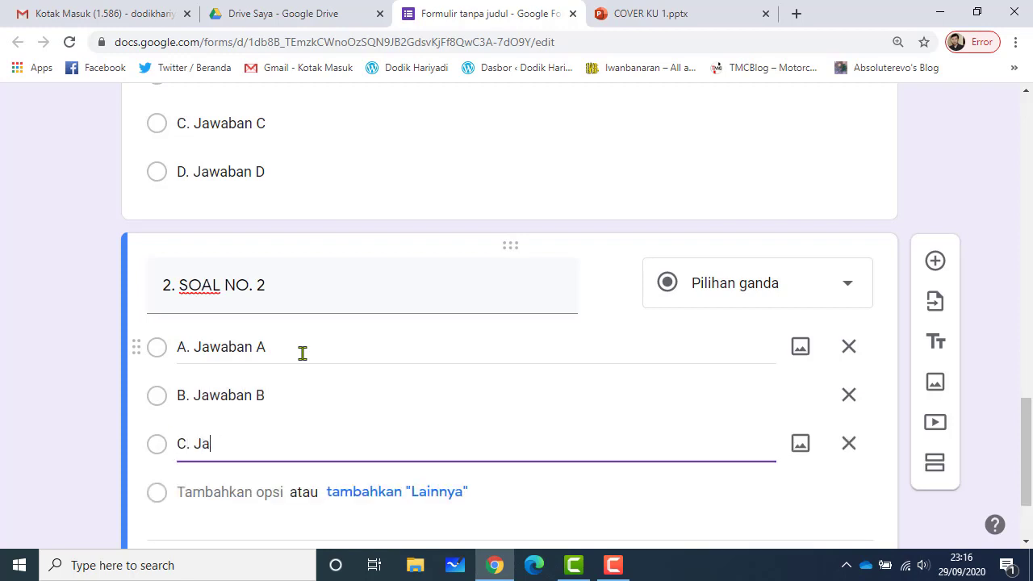
text(waban C)
key(Return)
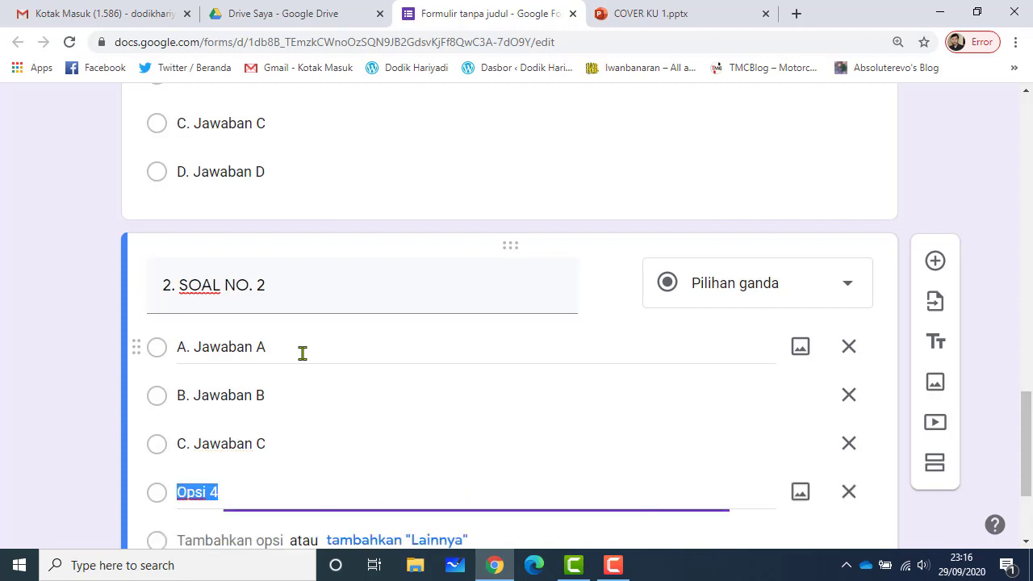
text(D. Jaw)
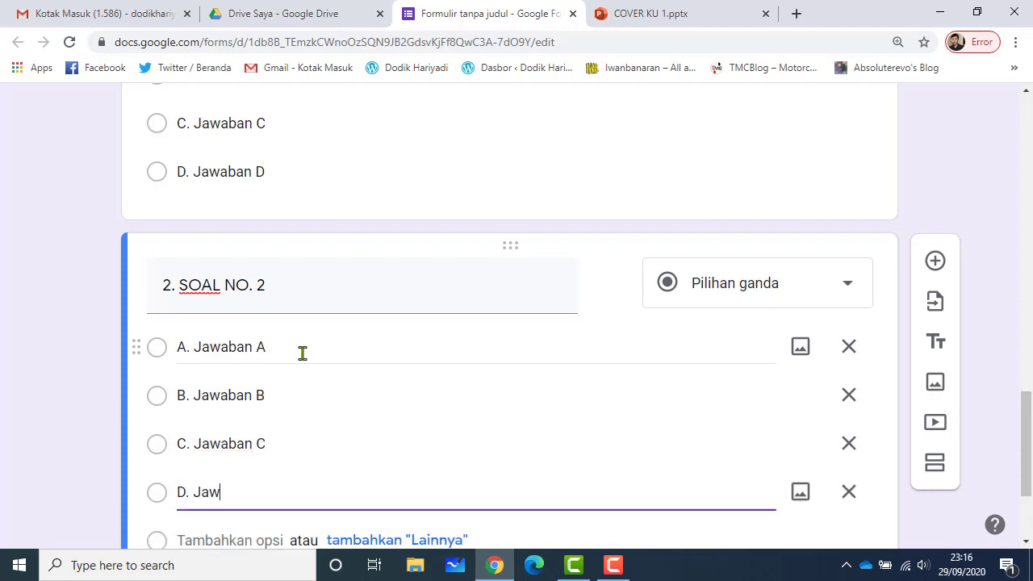
text(aban D.)
key(Return)
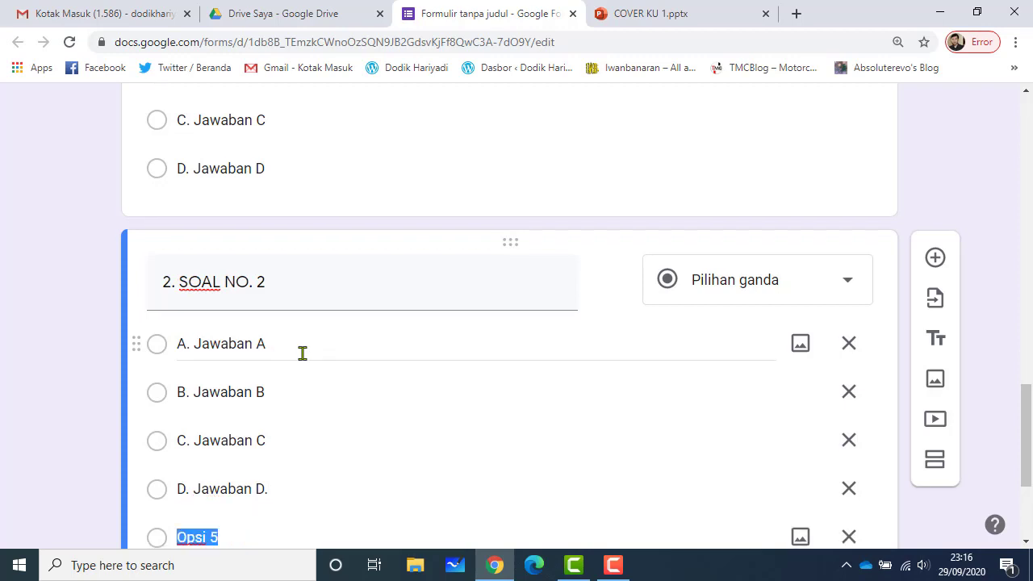
click(846, 537)
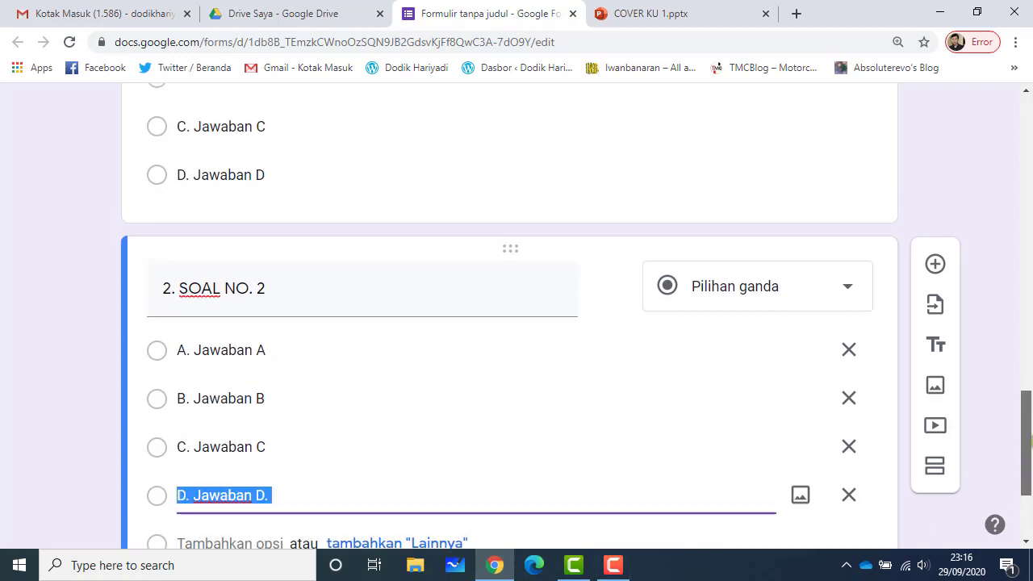
Add a new section after the SOAL NO. 2 question and title it "BAHASA INDONESIA".
scroll(1025, 452, up, 1)
drag(1030, 436, 1031, 393)
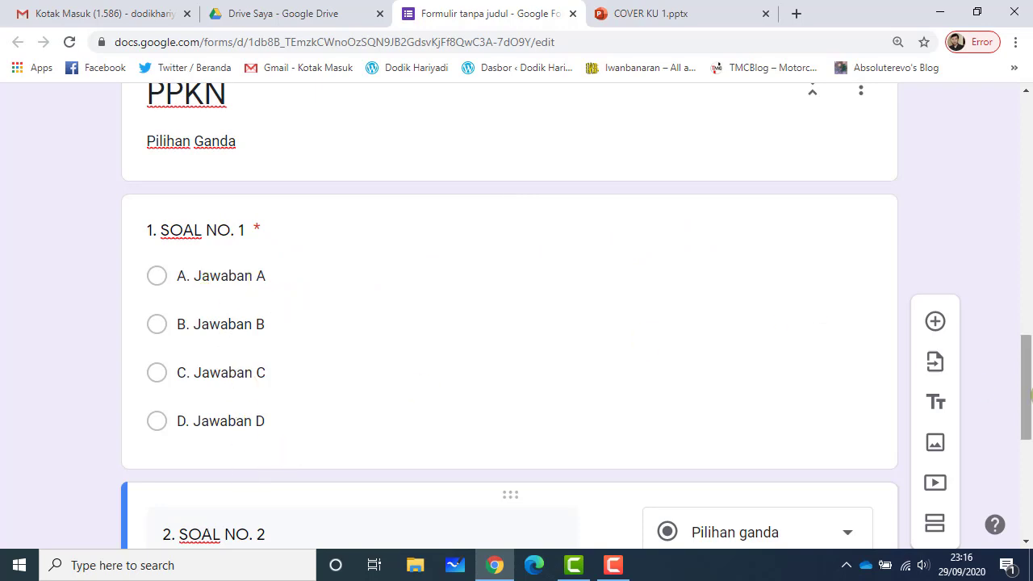
drag(1032, 395, 900, 498)
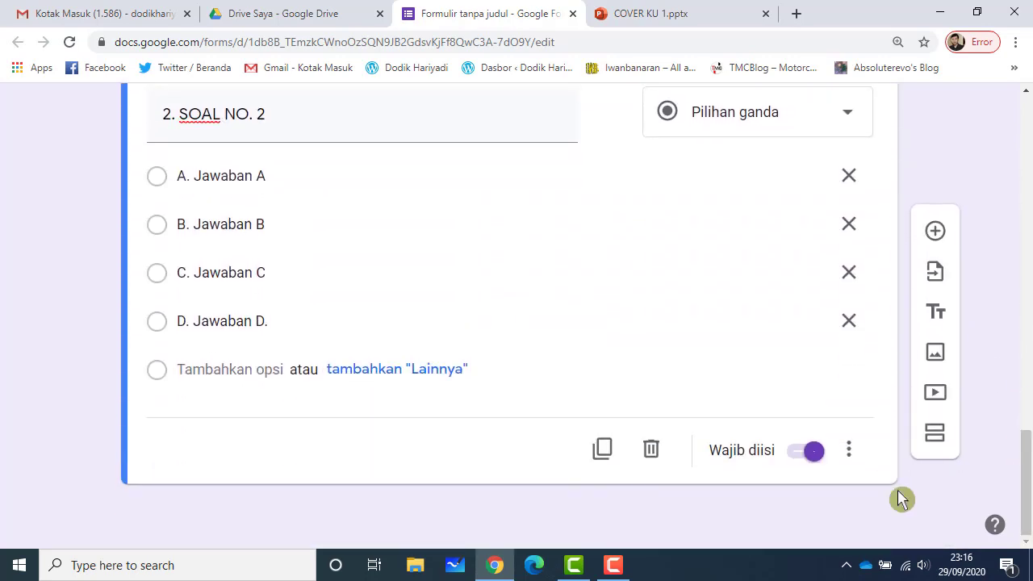
click(934, 440)
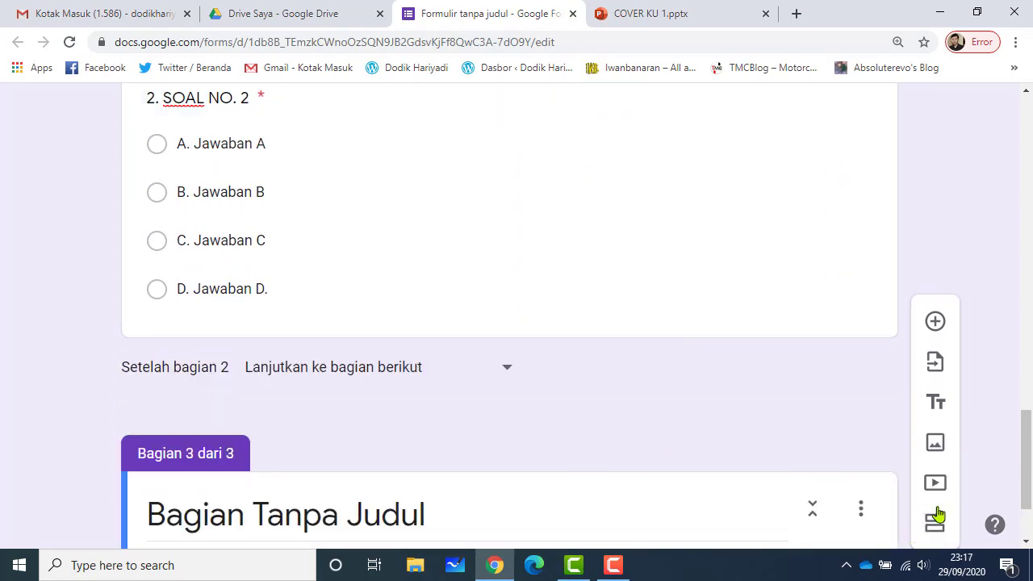
scroll(424, 496, down, 2)
click(390, 394)
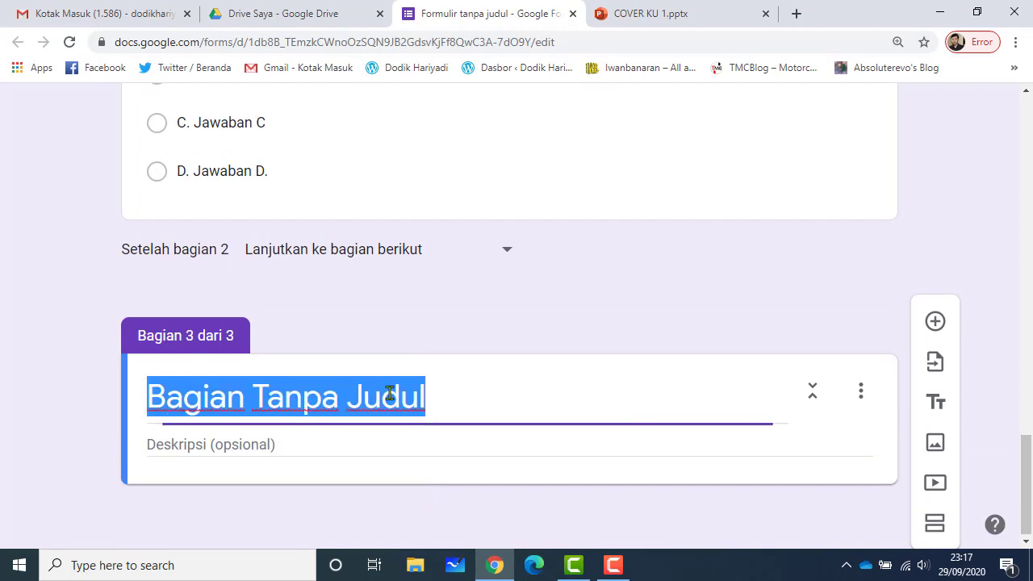
text(BAHASA)
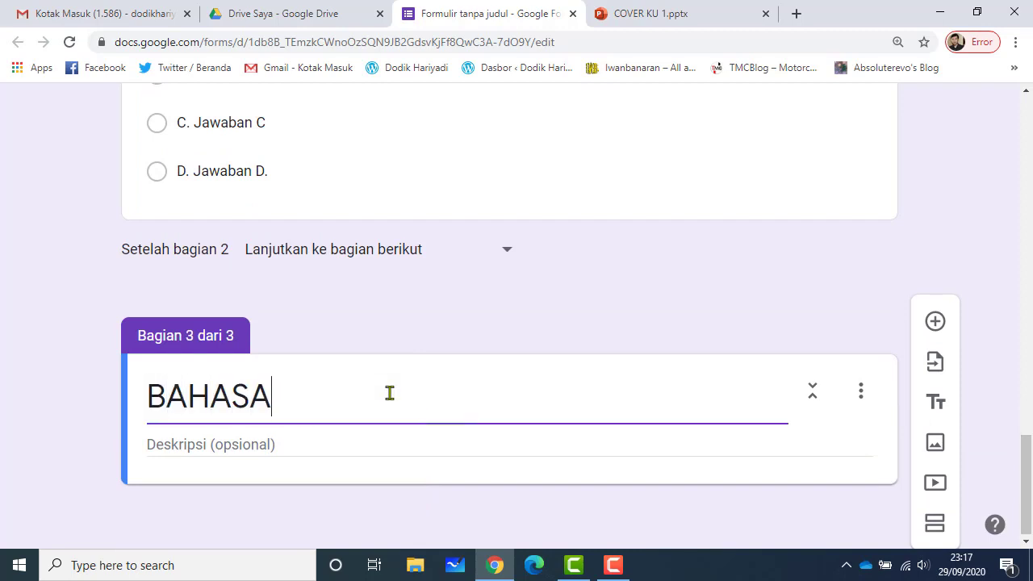
text( INDOEN)
key(BackSpace)
key(BackSpace)
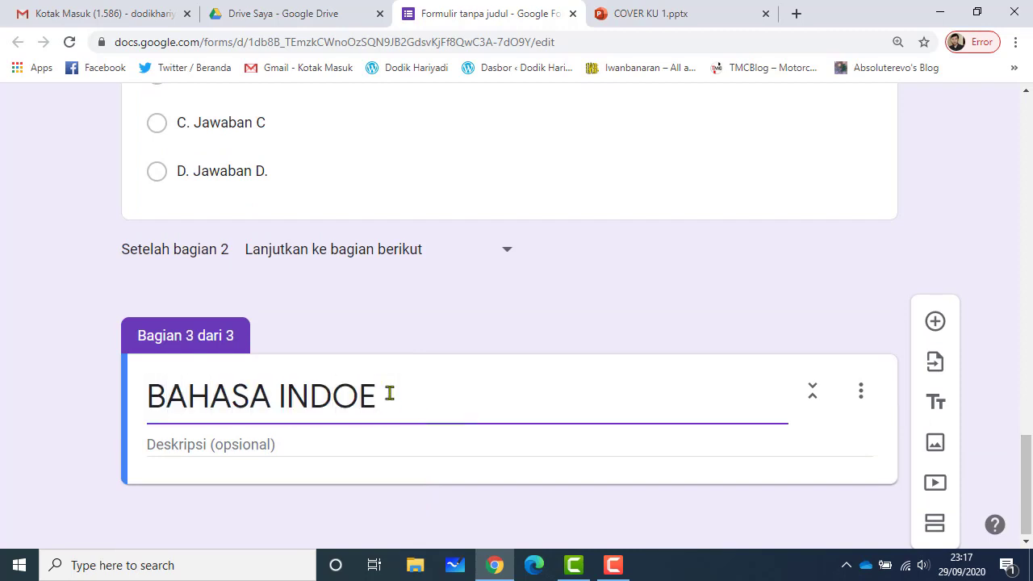
text(NESIA)
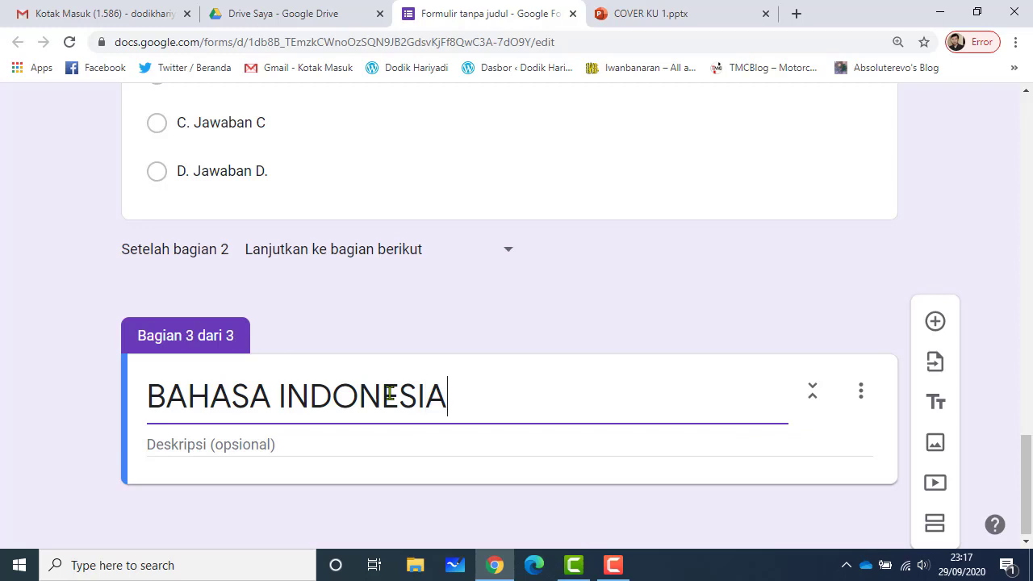
Enter "Pilihan Ganda" as the description of the BAHASA INDONESIA section.
click(380, 436)
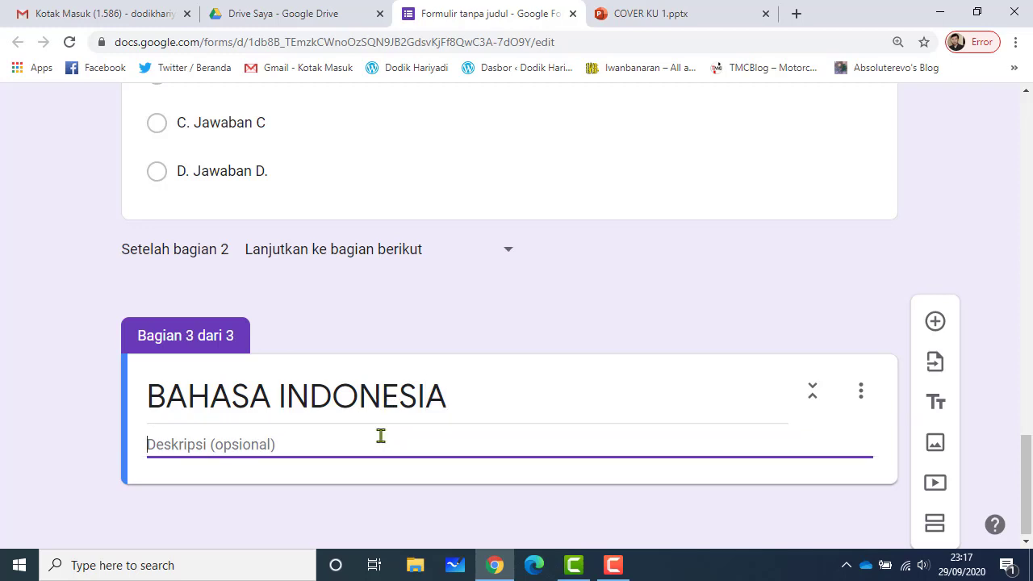
text(Pilihan Ganda)
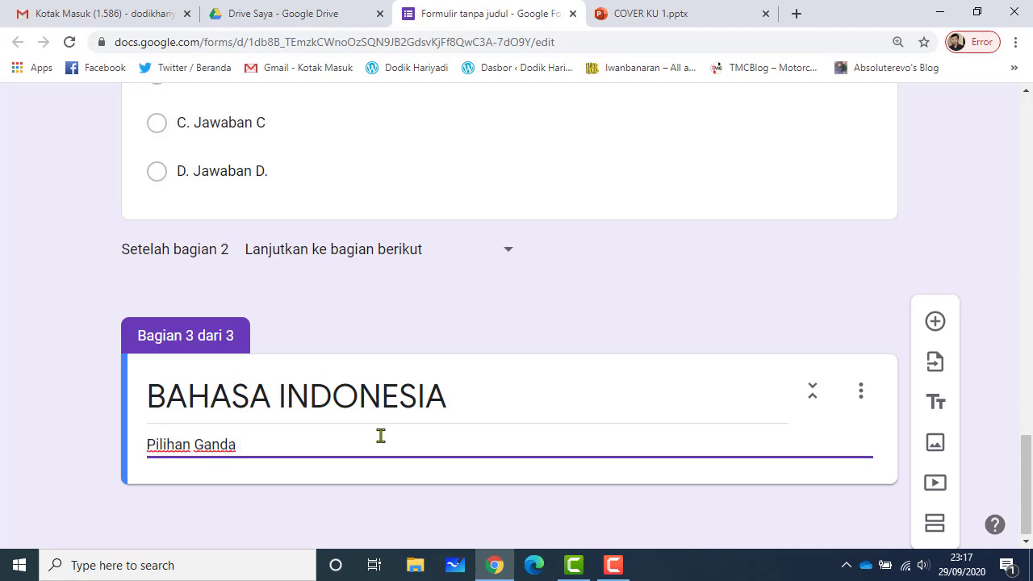
drag(1027, 464, 1027, 472)
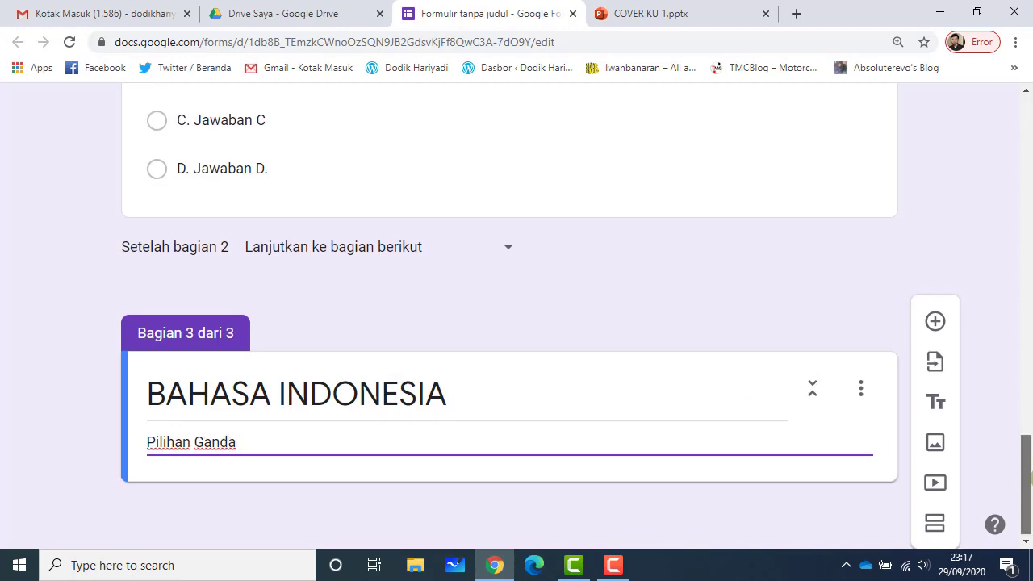
click(767, 509)
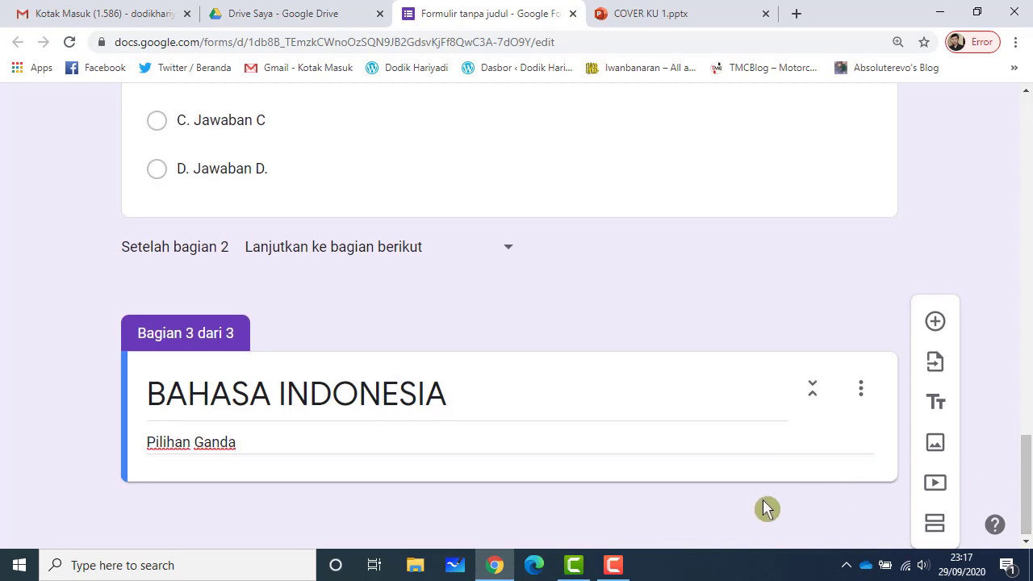
Add a multiple-choice question to the BAHASA INDONESIA section and enter "6." as its question text.
click(927, 329)
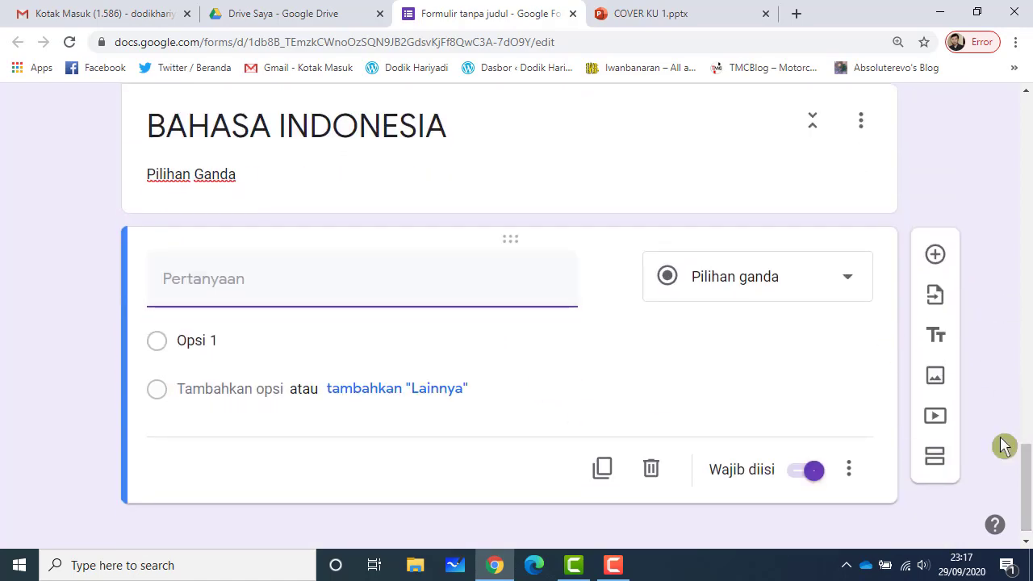
mouse_move(1027, 452)
mouse_down()
mouse_move(1030, 321)
mouse_move(1030, 449)
mouse_up()
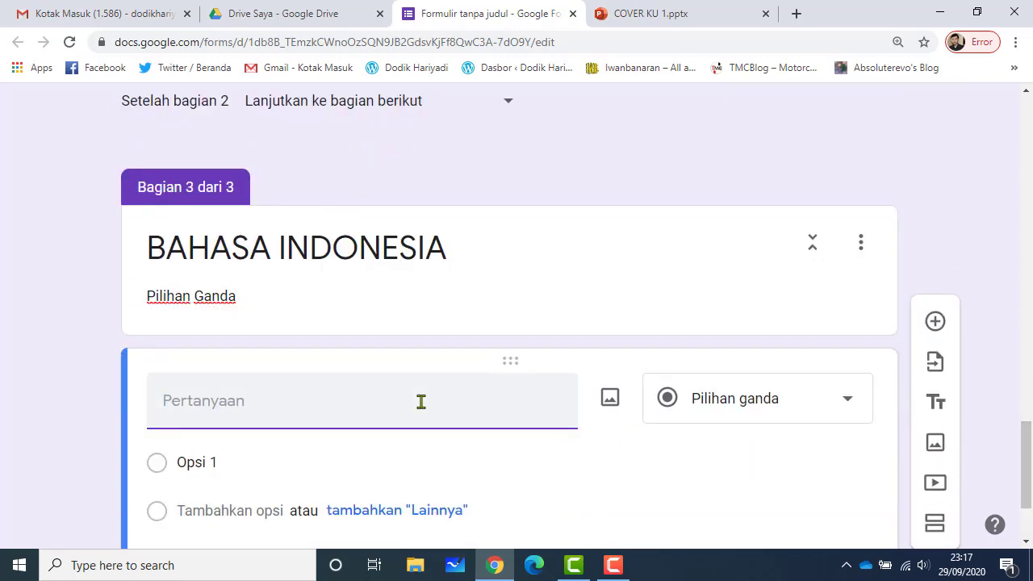
text(6.)
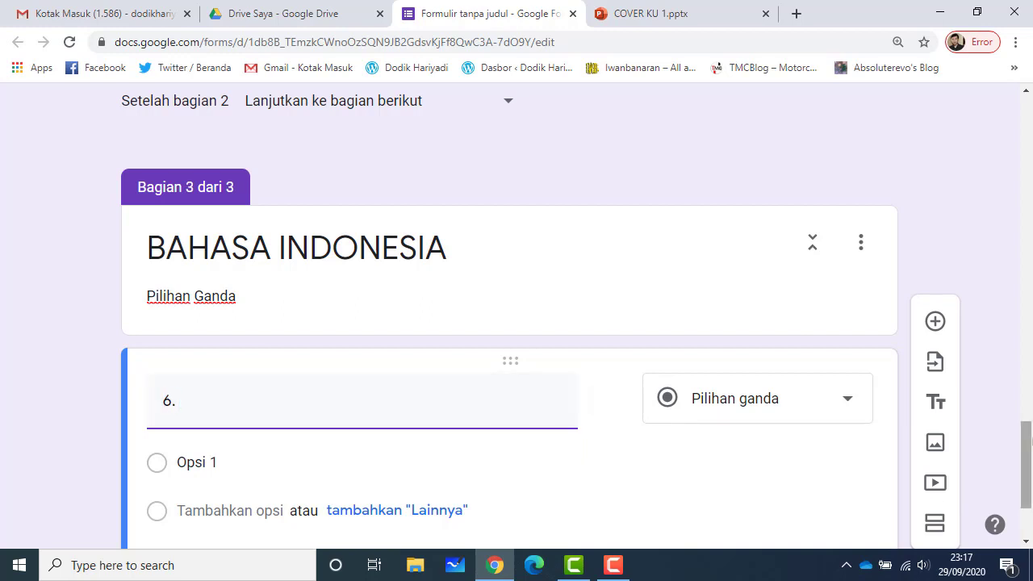
scroll(992, 403, down, 2)
click(1001, 381)
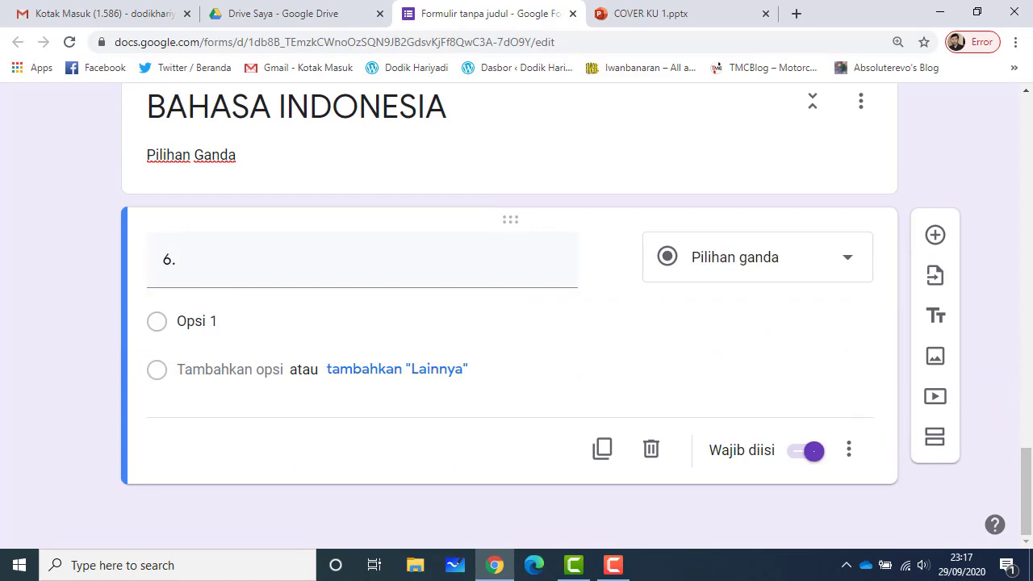
Add a new section after question 6 and title it "IPA".
scroll(1029, 482, up, 1)
mouse_move(1030, 483)
mouse_down()
mouse_move(1029, 273)
mouse_move(1030, 497)
mouse_up()
click(939, 450)
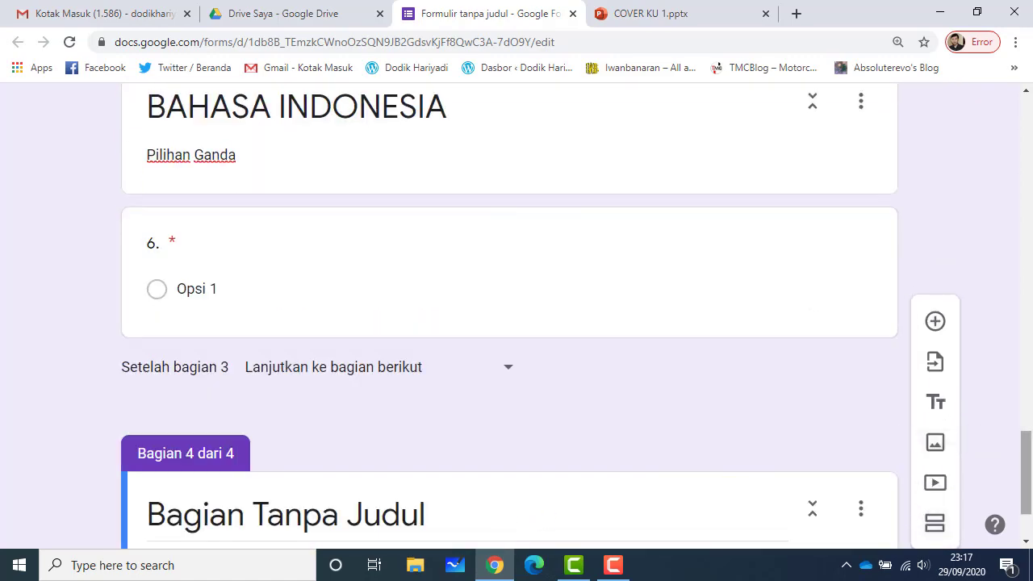
drag(1030, 459, 1030, 481)
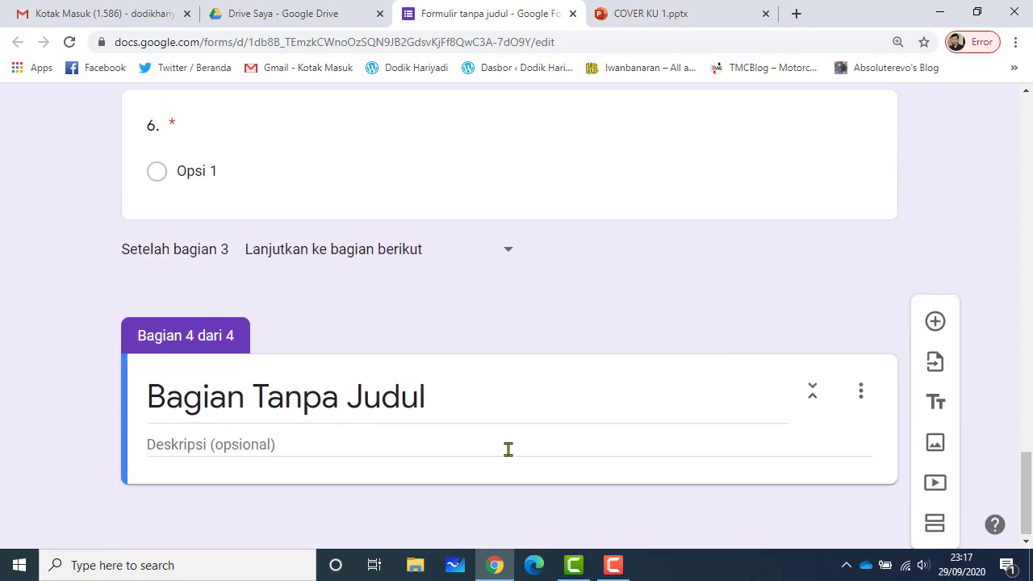
click(421, 408)
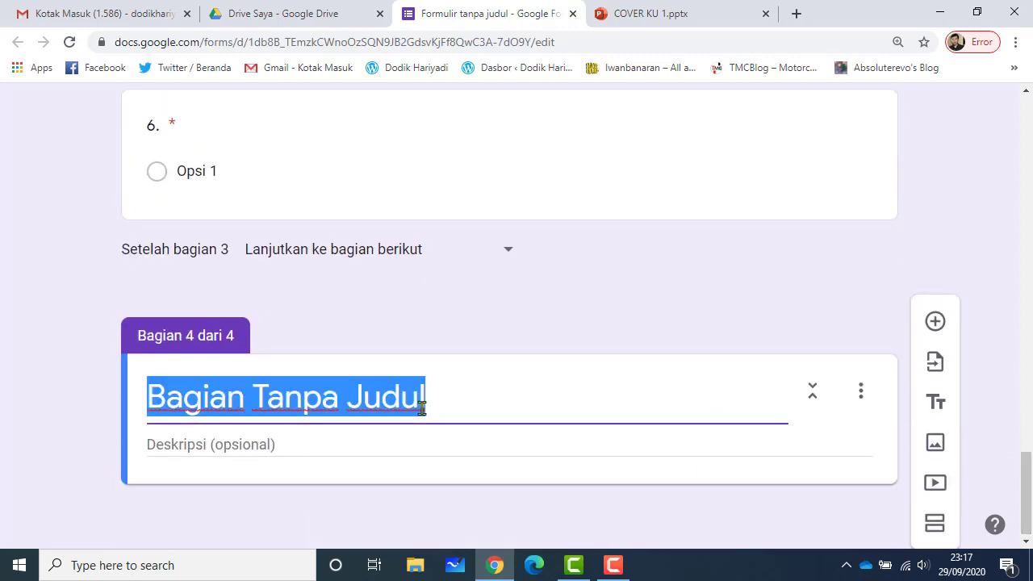
text(IPA)
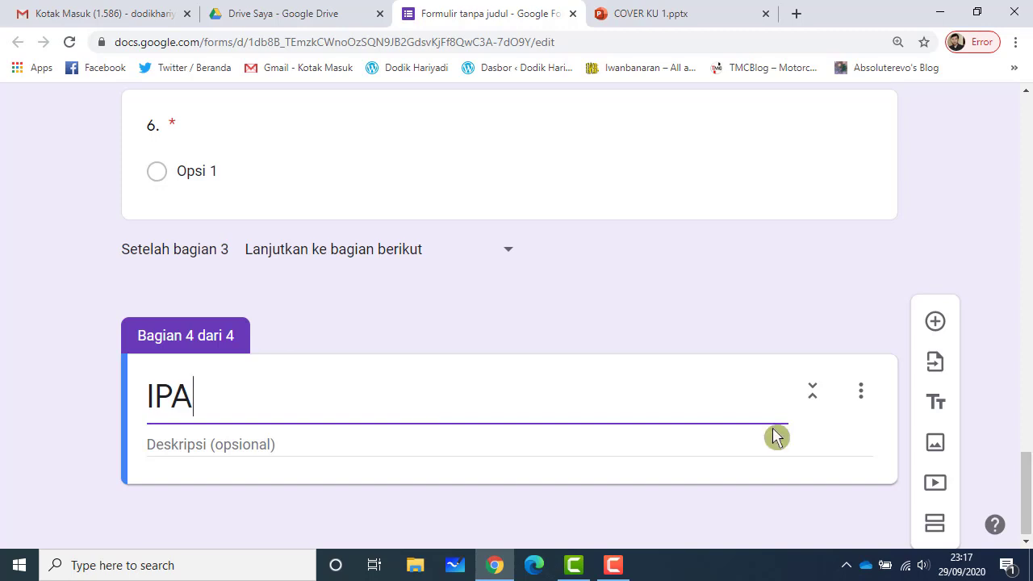
Add a new section after the IPA section and title it "IPS".
click(926, 529)
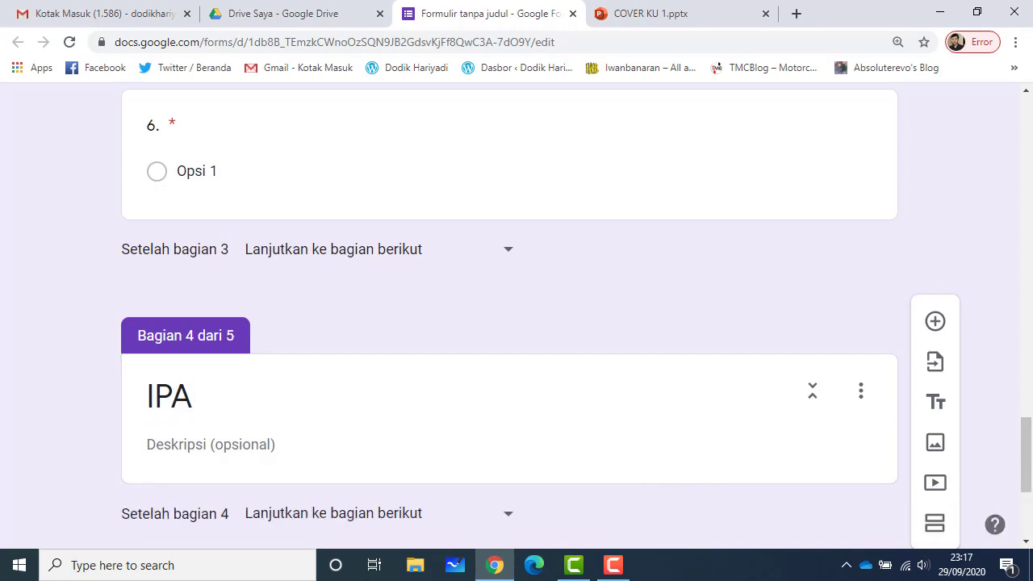
scroll(1029, 482, down, 3)
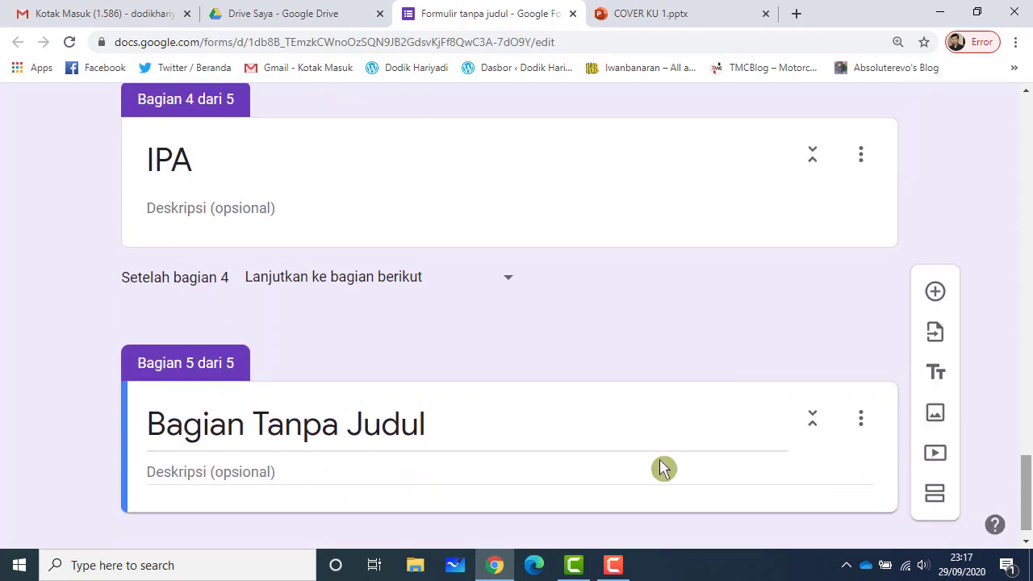
click(469, 437)
text(IPS)
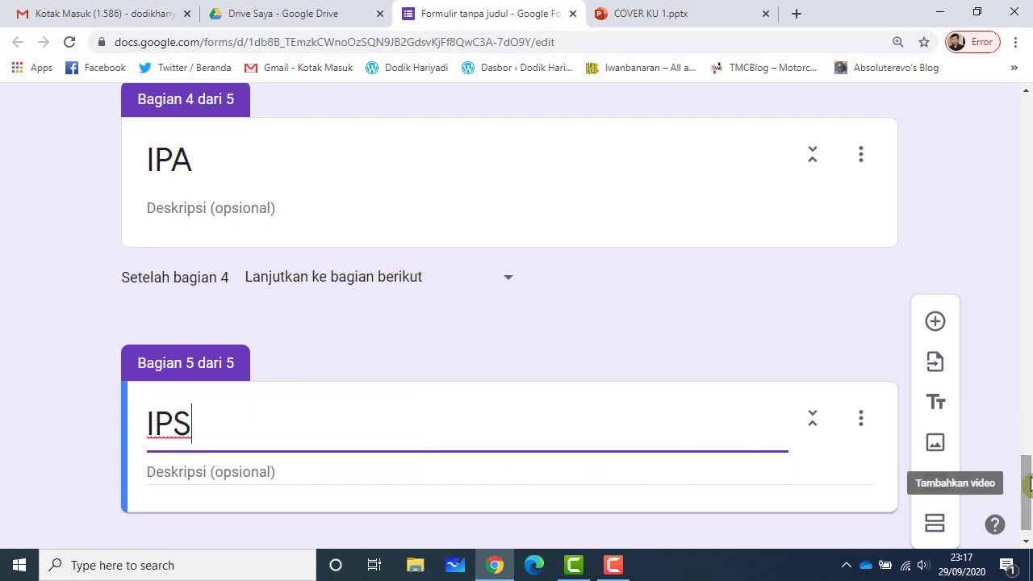
Add a new section after the IPS section and title it "SBDP".
scroll(1030, 533, down, 1)
click(934, 522)
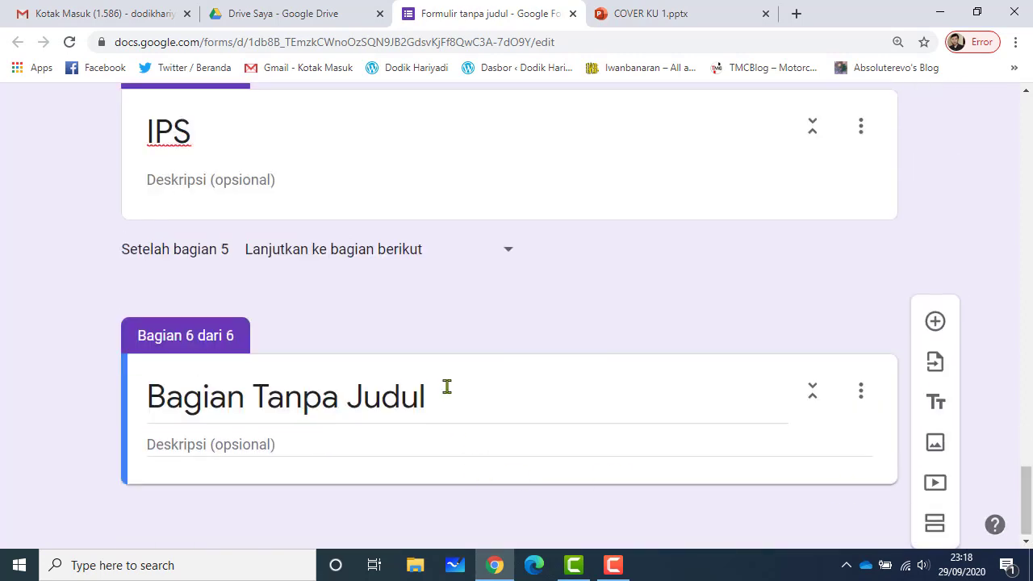
click(445, 388)
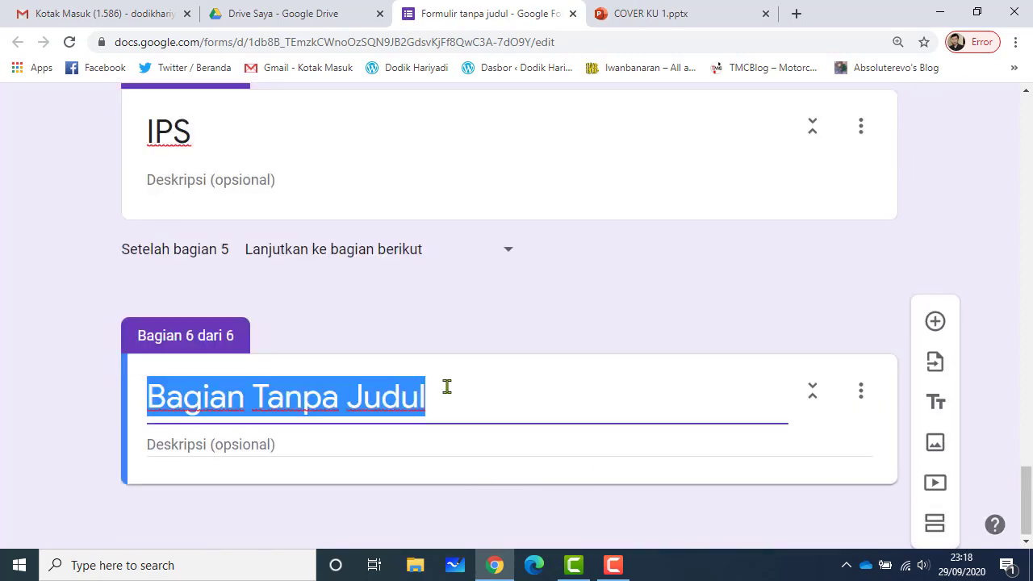
text(SBDP)
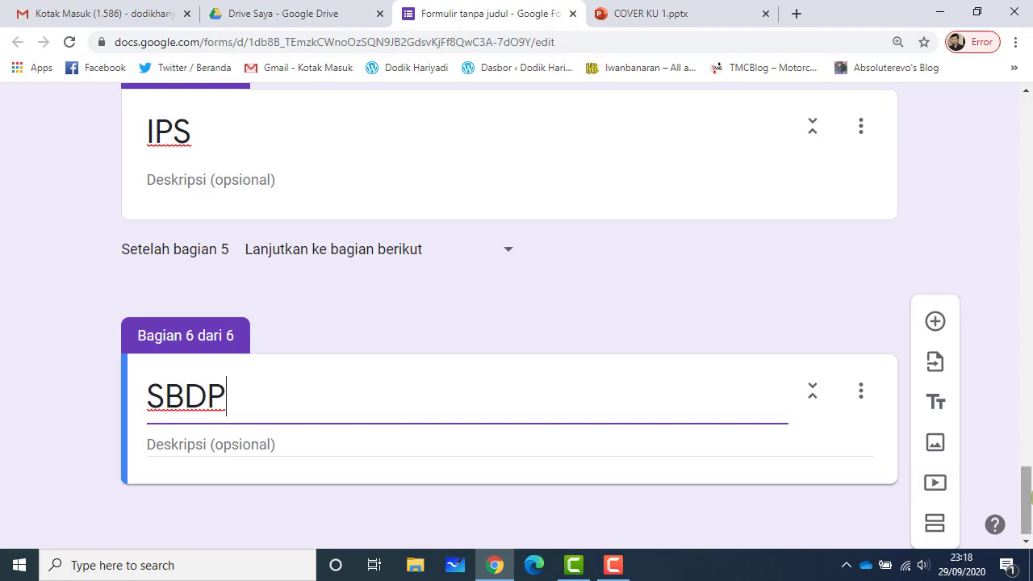
mouse_move(1031, 498)
mouse_down()
mouse_move(1031, 258)
mouse_move(1031, 494)
mouse_up()
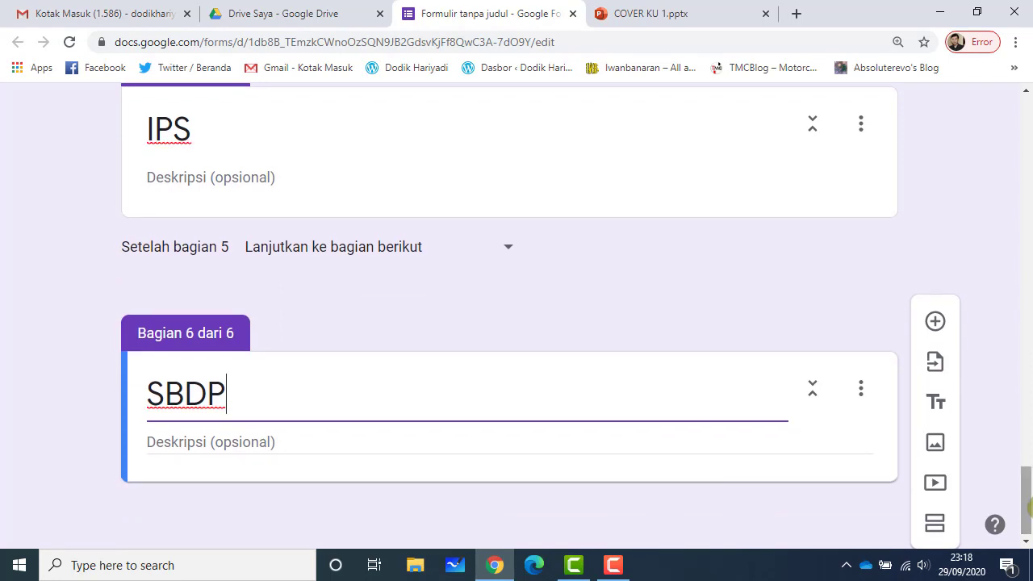
Turn the form into a quiz by enabling "Jadikan ini sebagai kuis" in the form's quiz settings.
drag(1031, 506, 1029, 418)
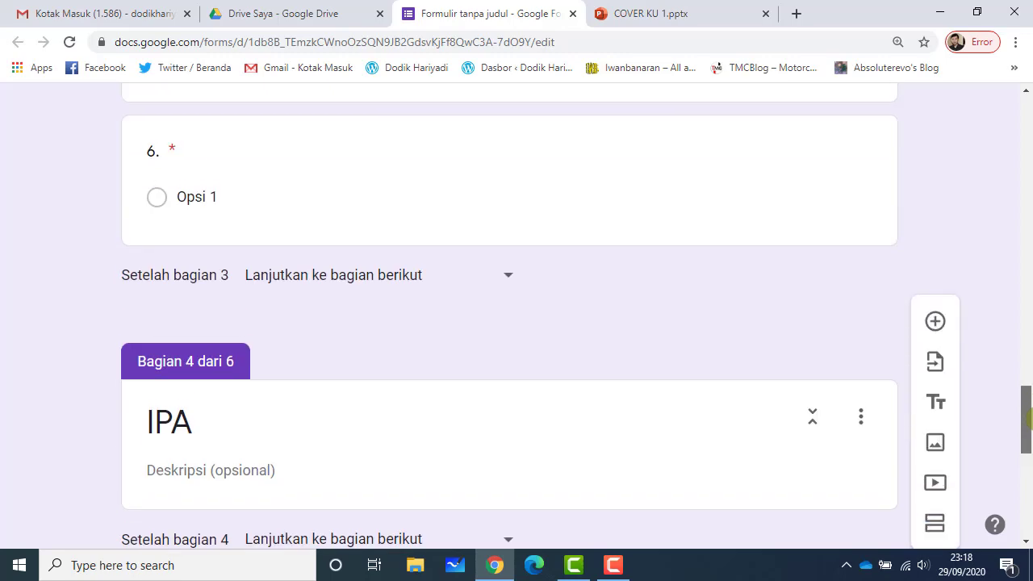
drag(1029, 418, 1030, 122)
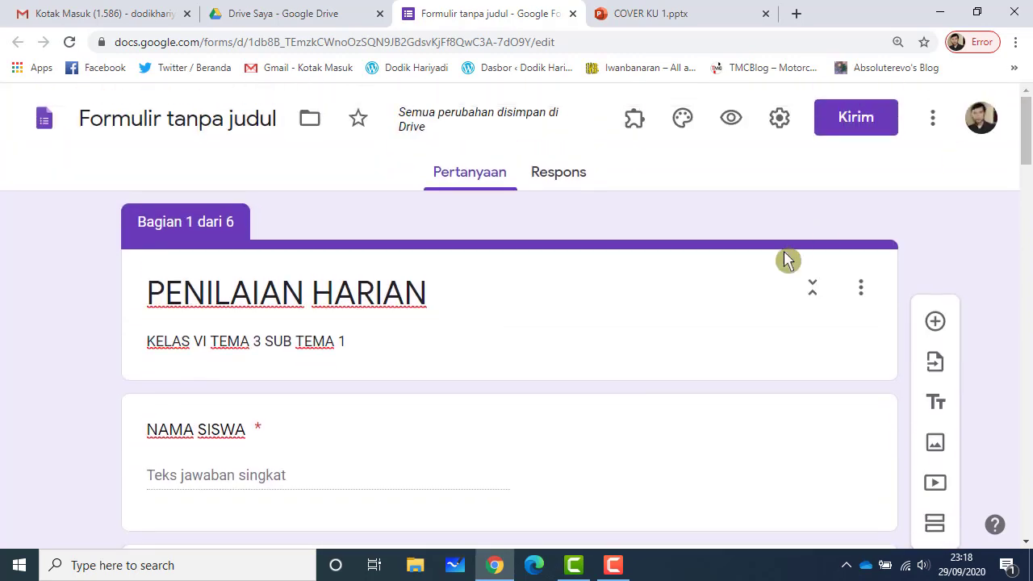
click(779, 121)
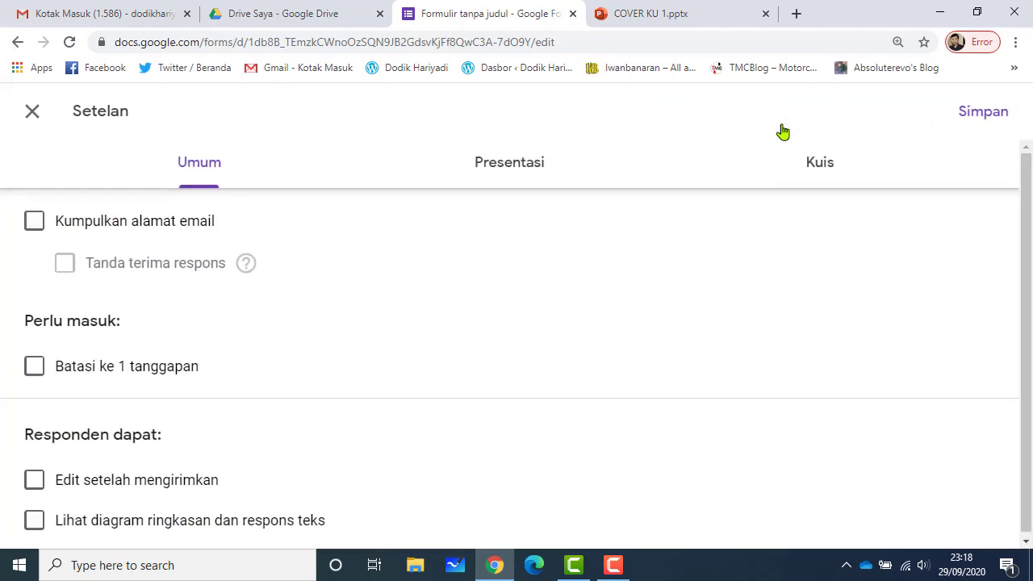
click(34, 119)
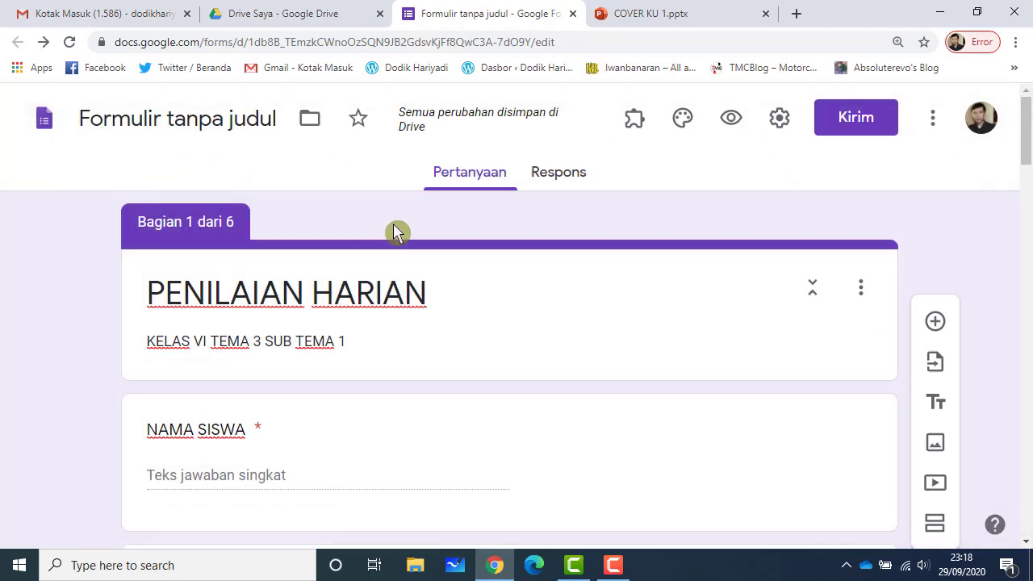
click(780, 122)
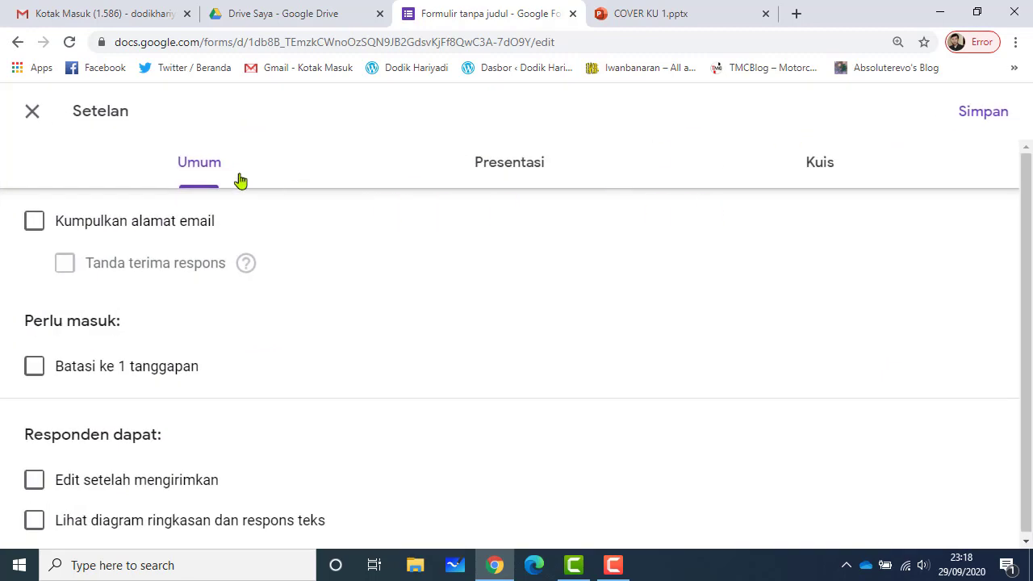
click(493, 177)
click(825, 172)
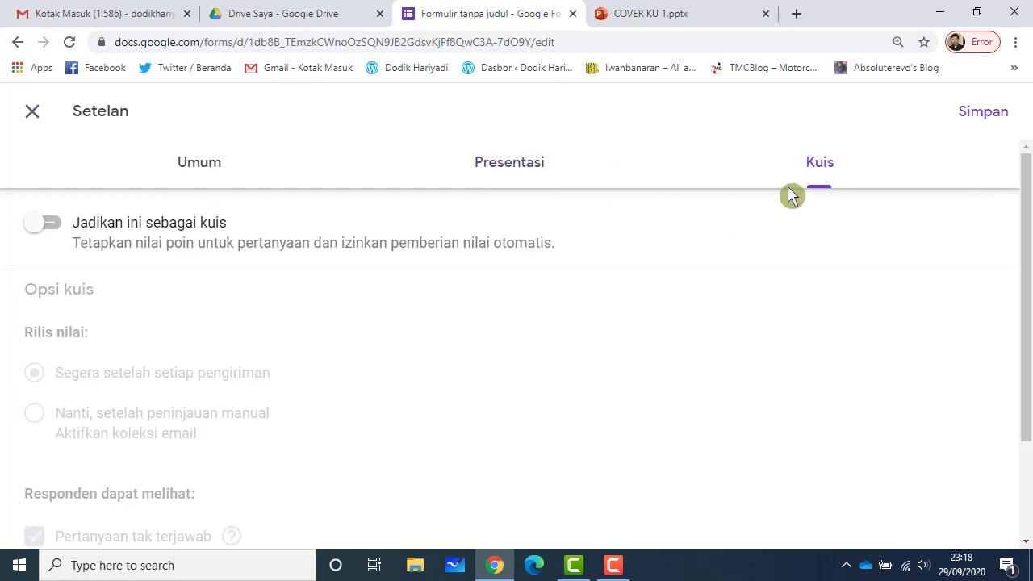
click(838, 167)
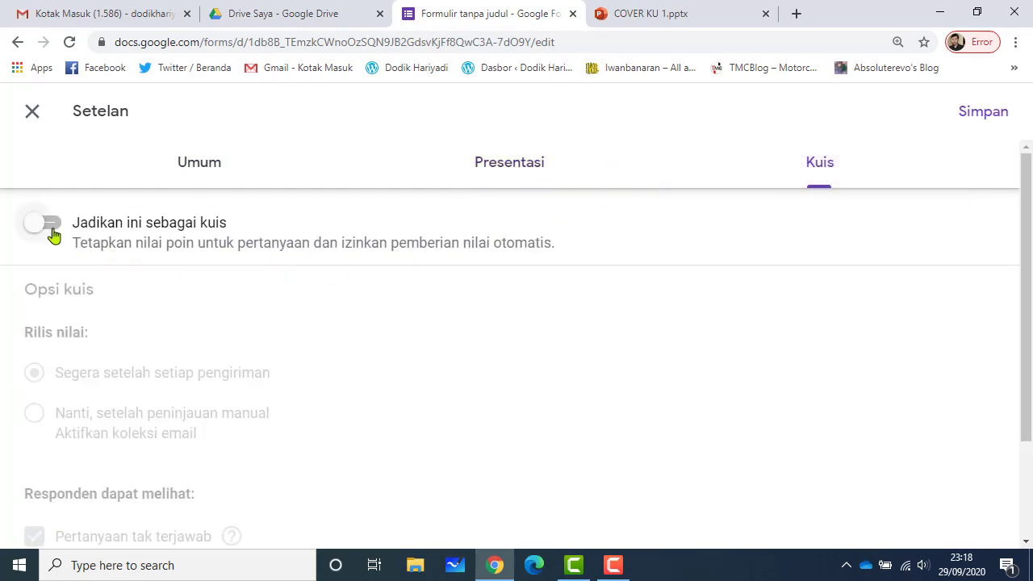
click(56, 226)
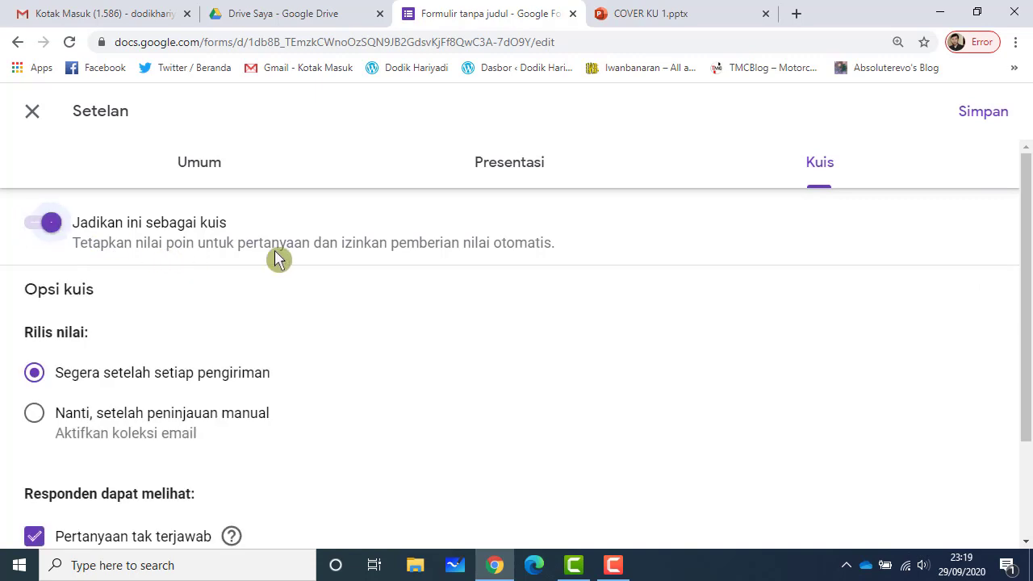
Switch the grade release to manual review with email collection, and return it to "Segera setelah setiap pengiriman".
drag(1026, 229, 1028, 232)
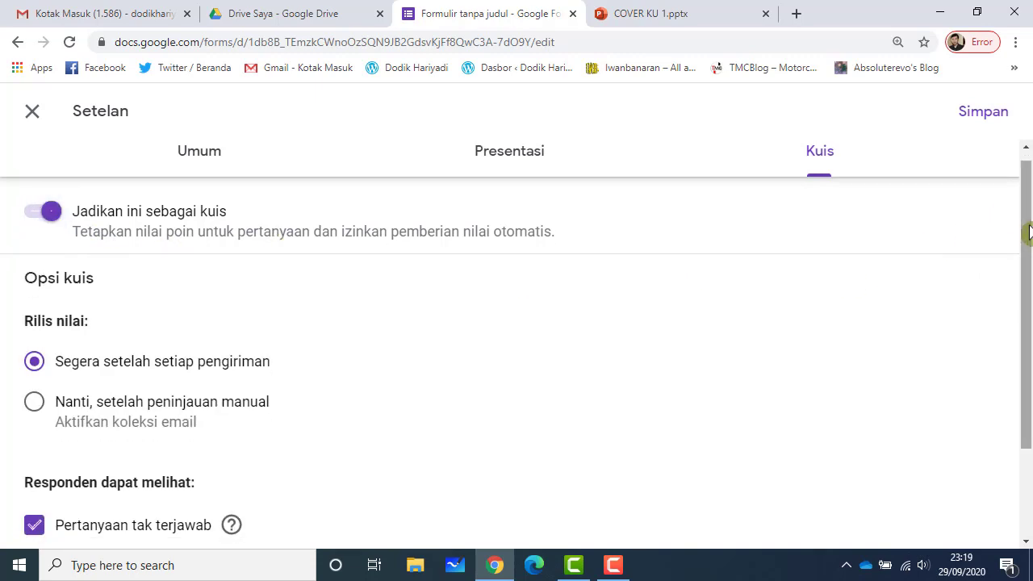
key(ctrl+minus)
key(ctrl+plus)
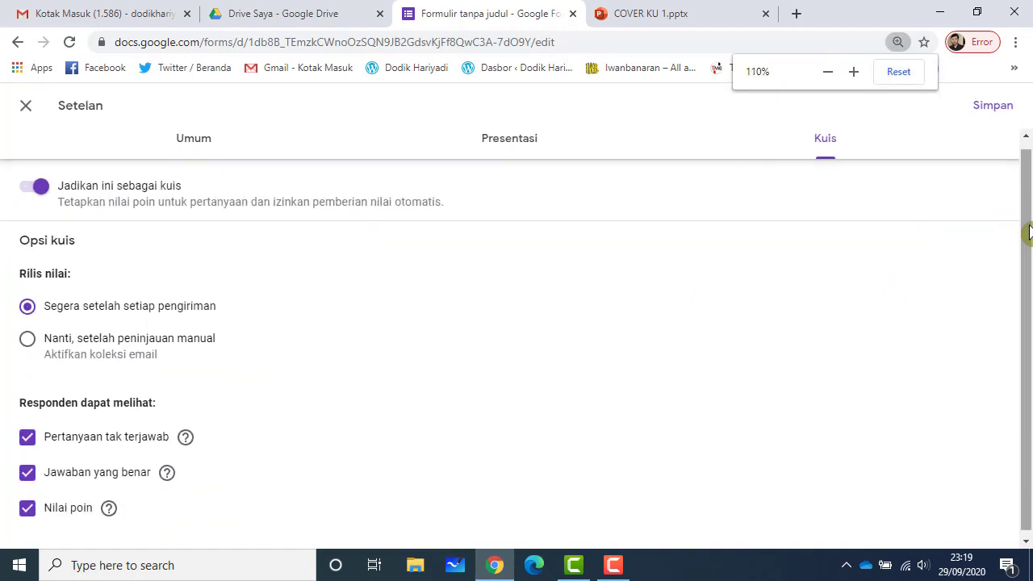
key(ctrl+minus)
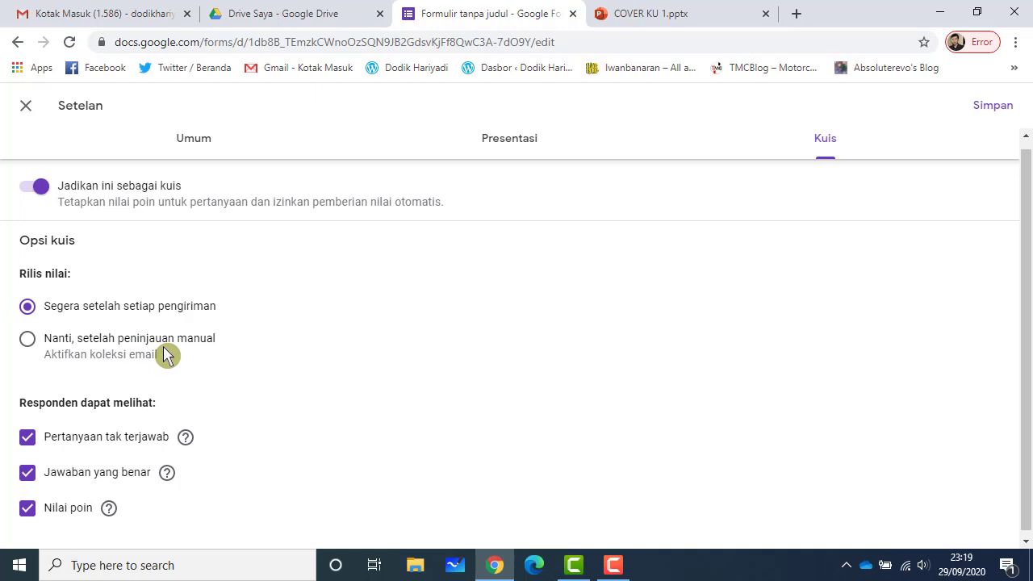
click(126, 363)
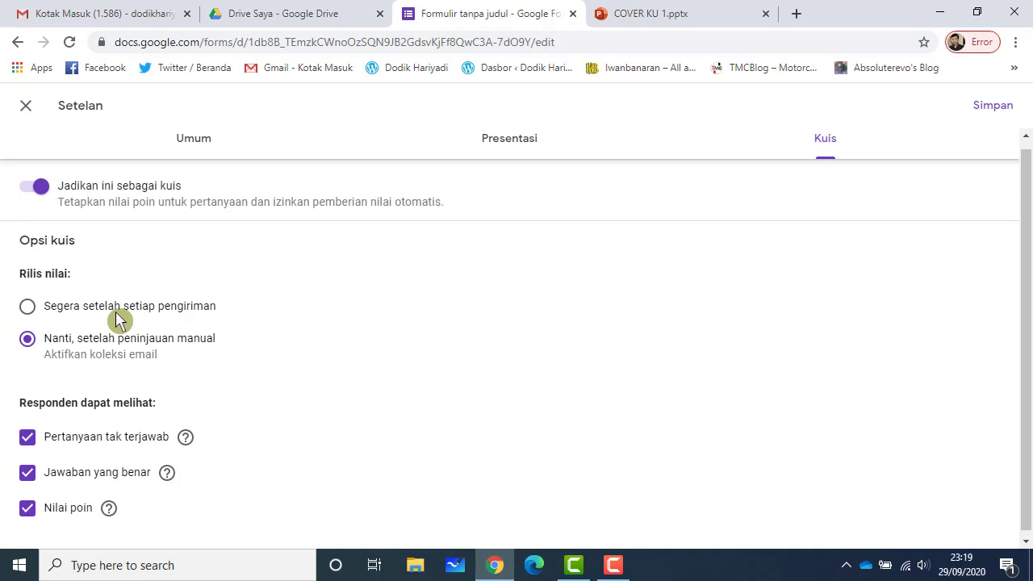
click(116, 312)
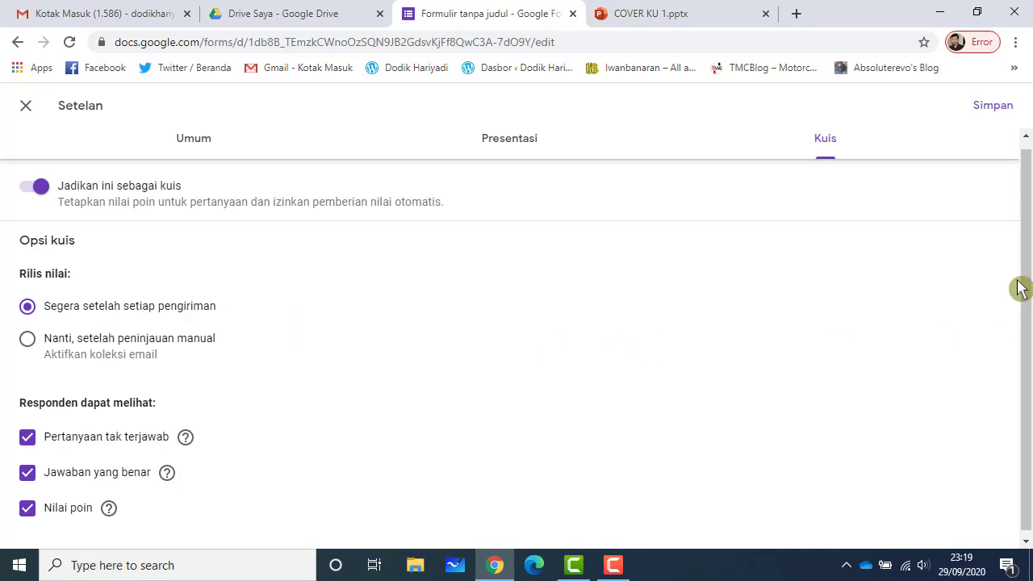
Disable and re-enable the respondent visibility of "Pertanyaan tak terjawab", "Jawaban yang benar" and "Nilai poin".
drag(1027, 256, 1028, 287)
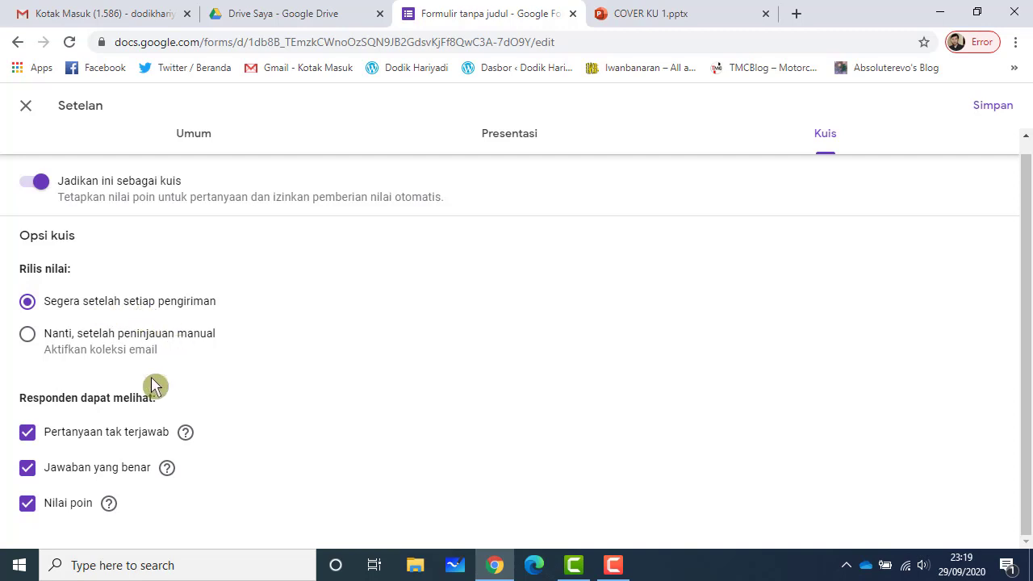
click(28, 433)
click(28, 468)
click(27, 504)
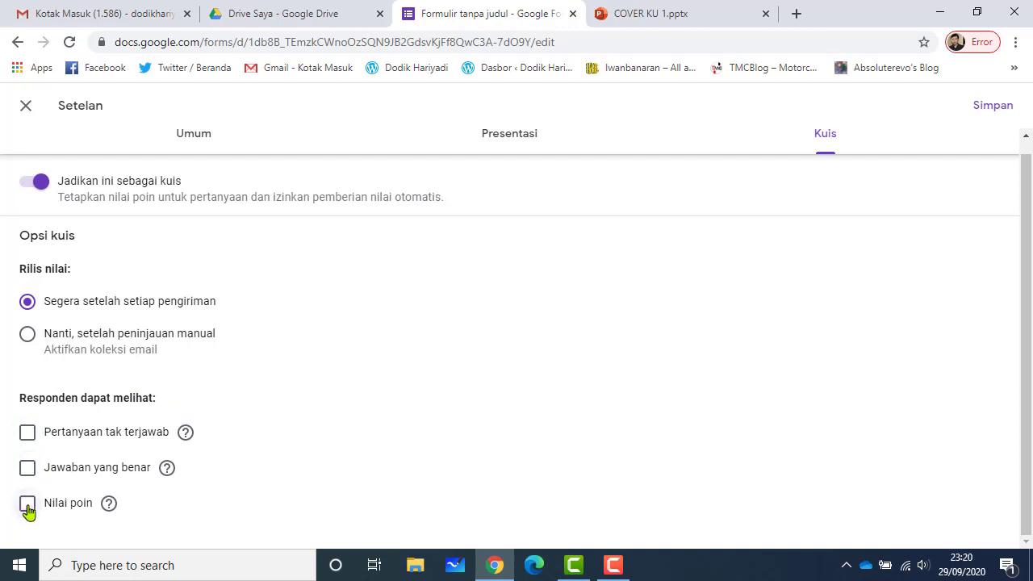
click(26, 436)
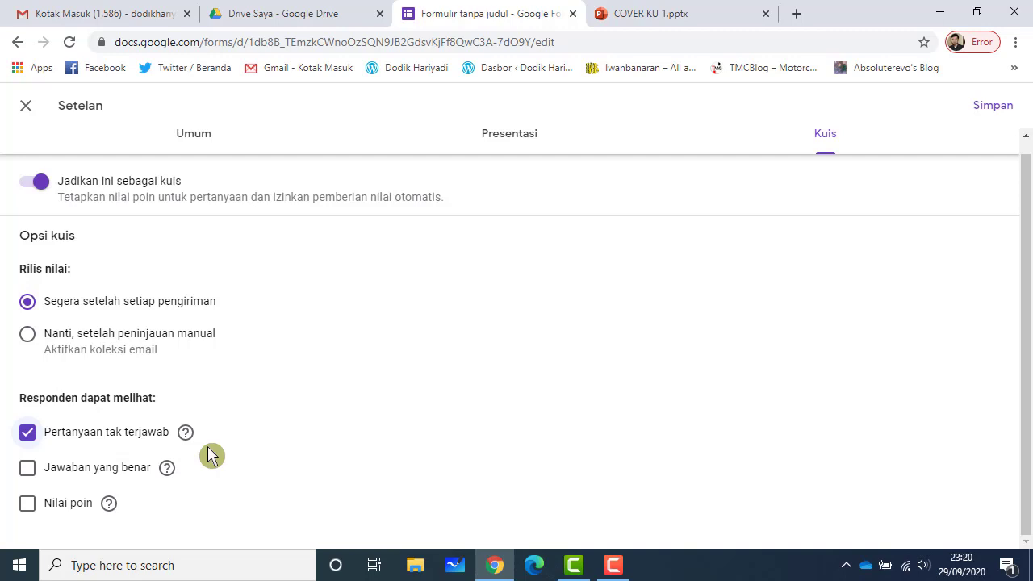
click(70, 471)
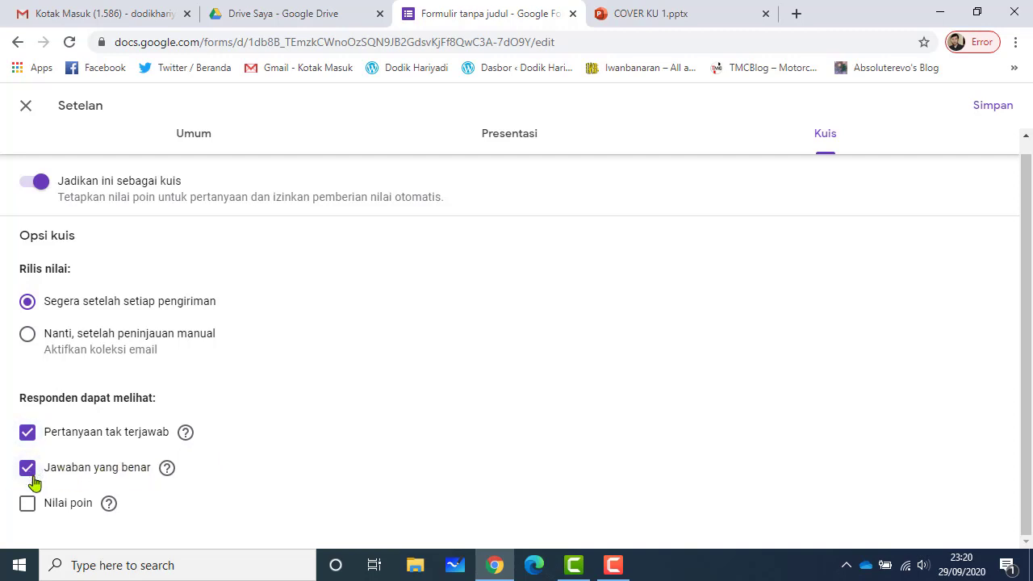
click(30, 506)
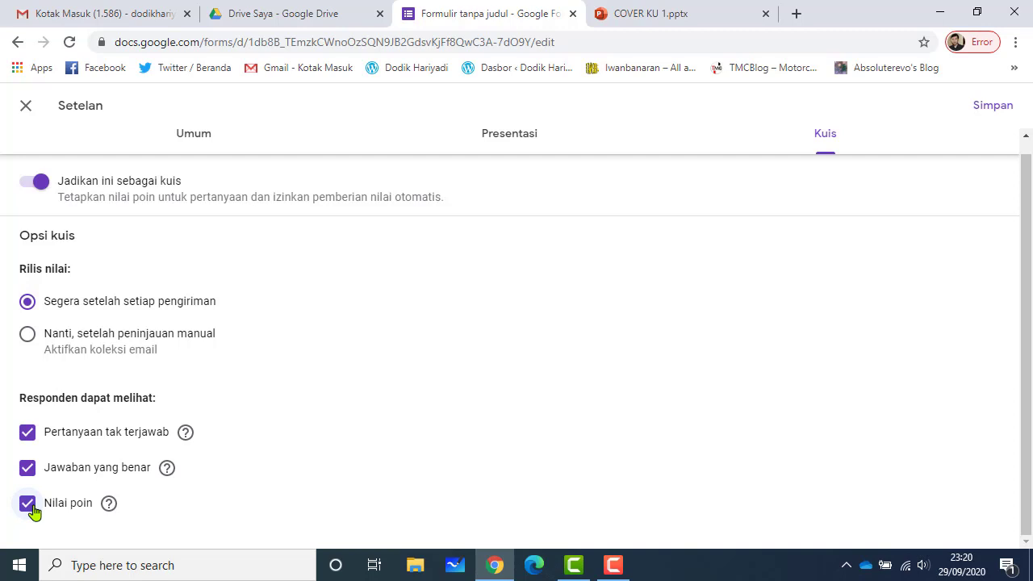
Limit the form to one response per respondent by enabling "Batasi ke 1 tanggapan" in the general settings.
click(523, 134)
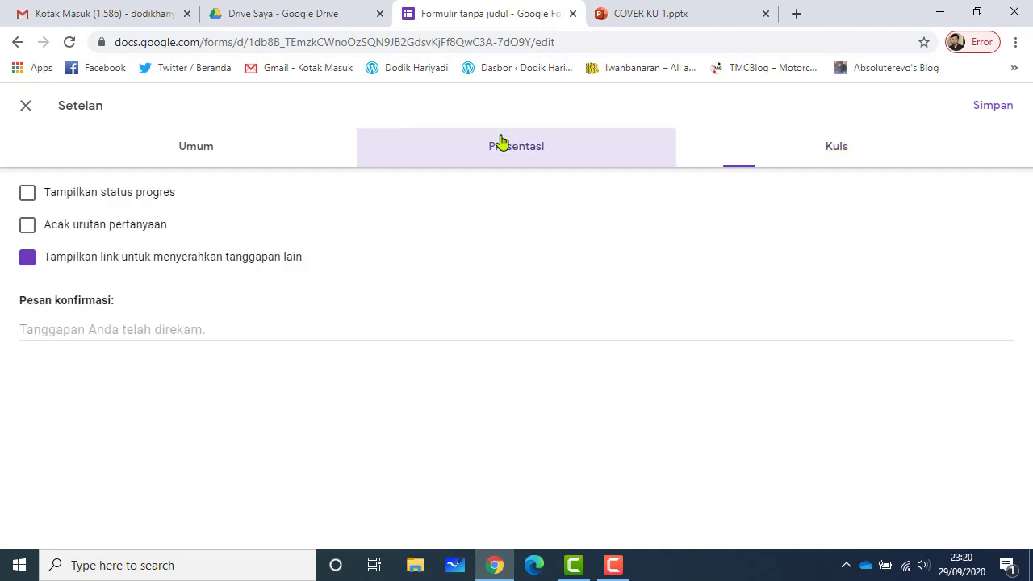
click(208, 159)
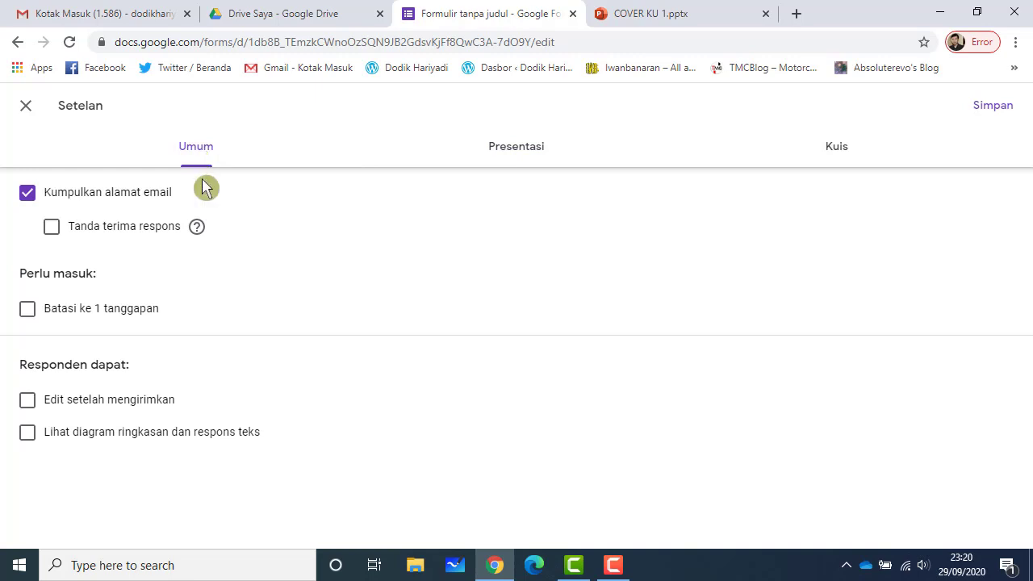
click(25, 317)
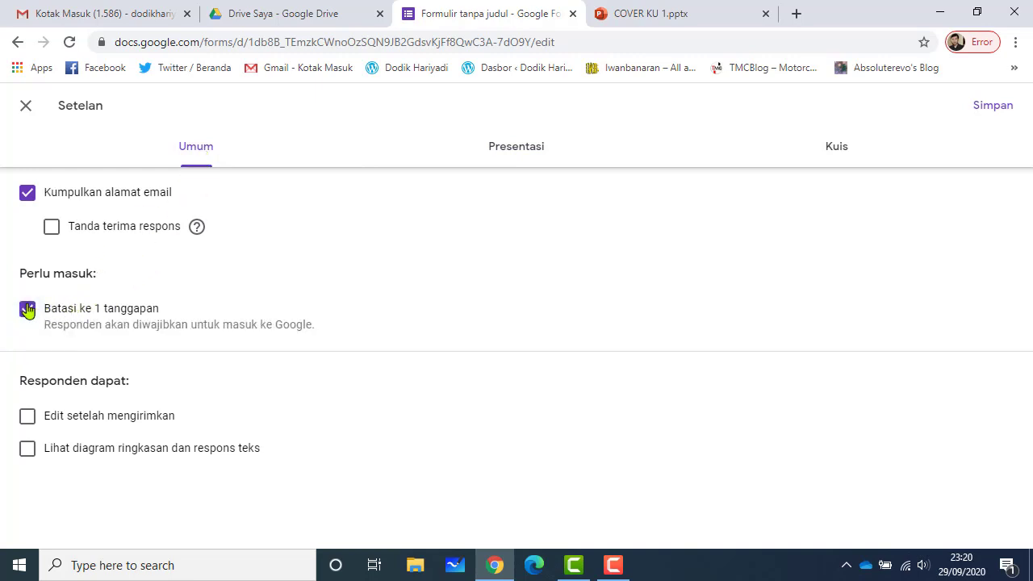
click(29, 312)
click(29, 311)
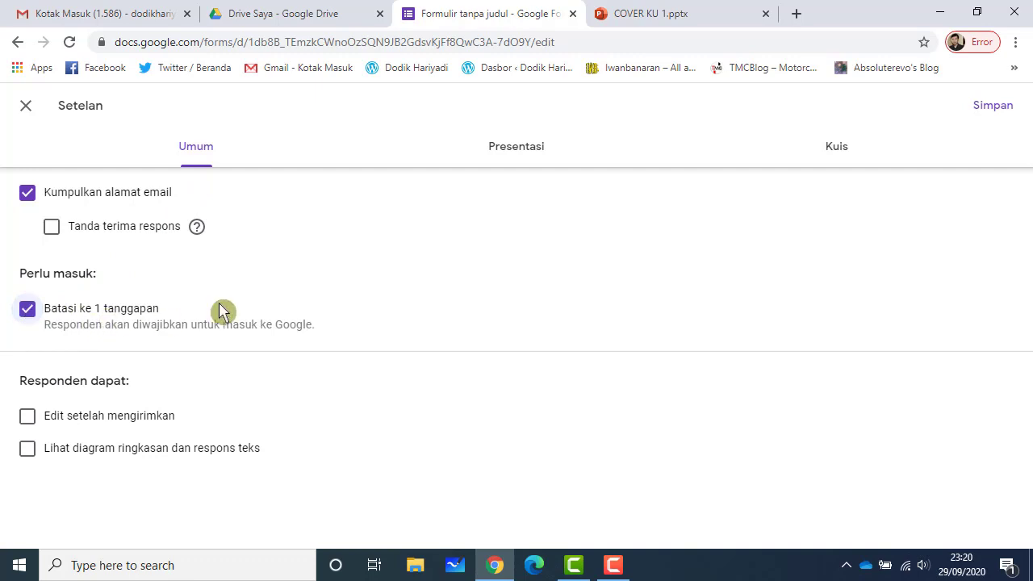
click(138, 323)
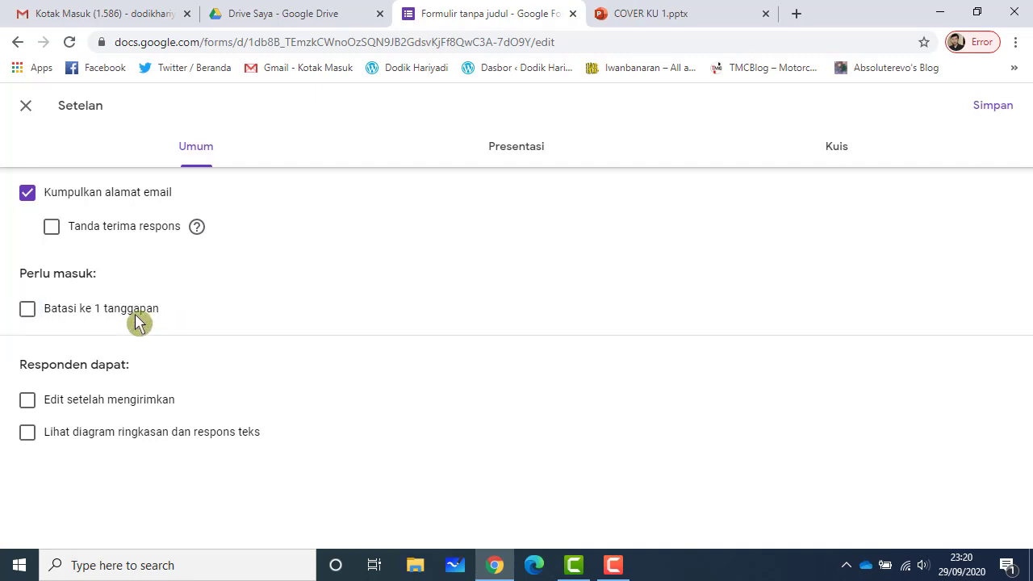
click(25, 317)
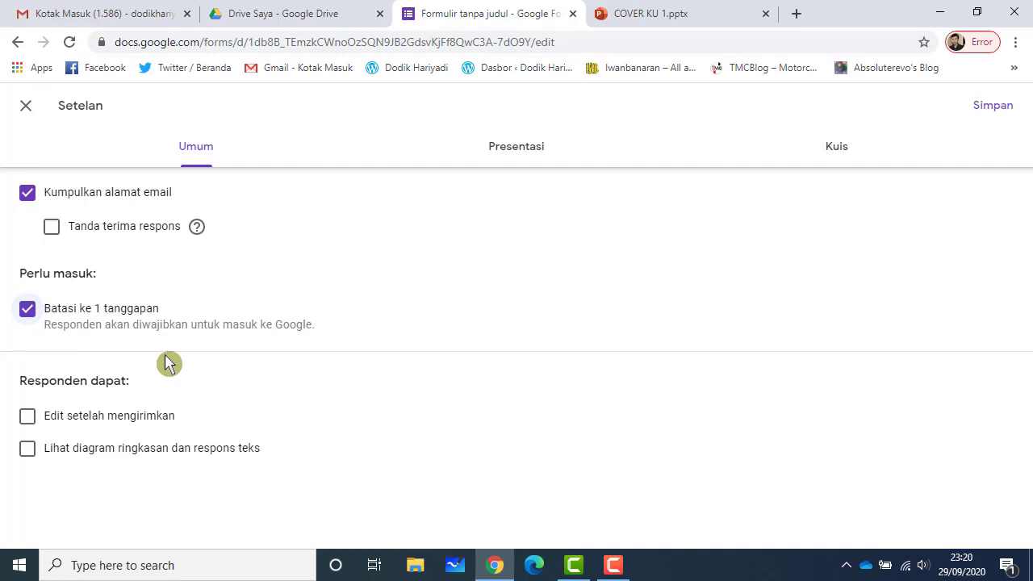
click(110, 419)
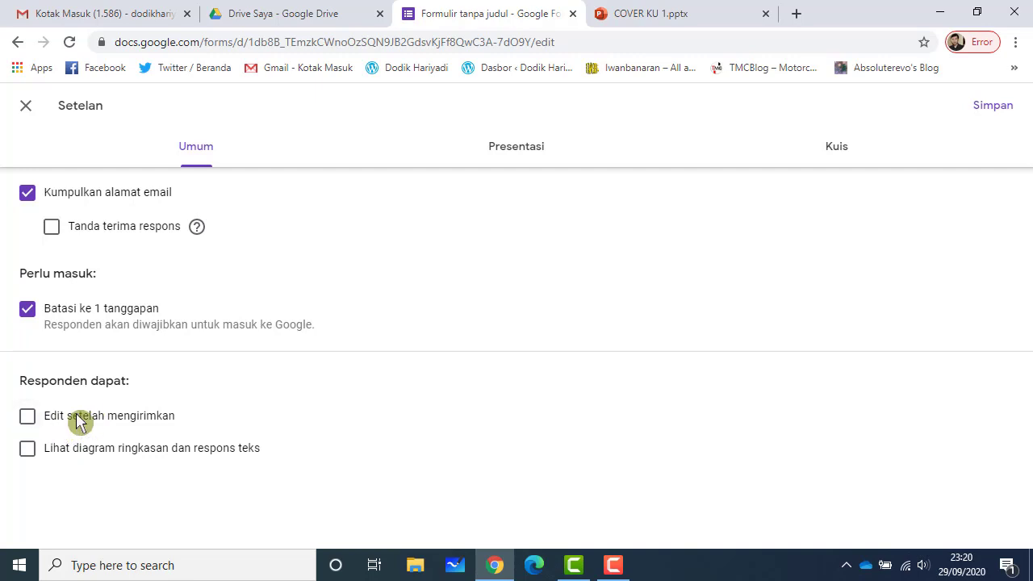
Set the confirmation message to "TERIMA KASIH TELAH MENGERJAKAN PENILAIAH HARIAN ONLINE" in the presentation settings and save the settings.
click(482, 155)
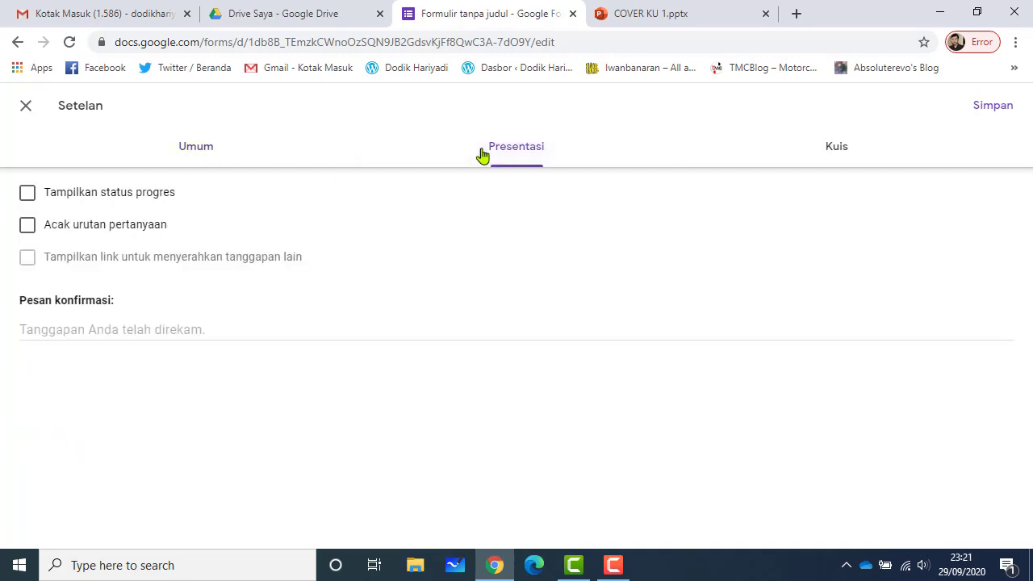
click(66, 326)
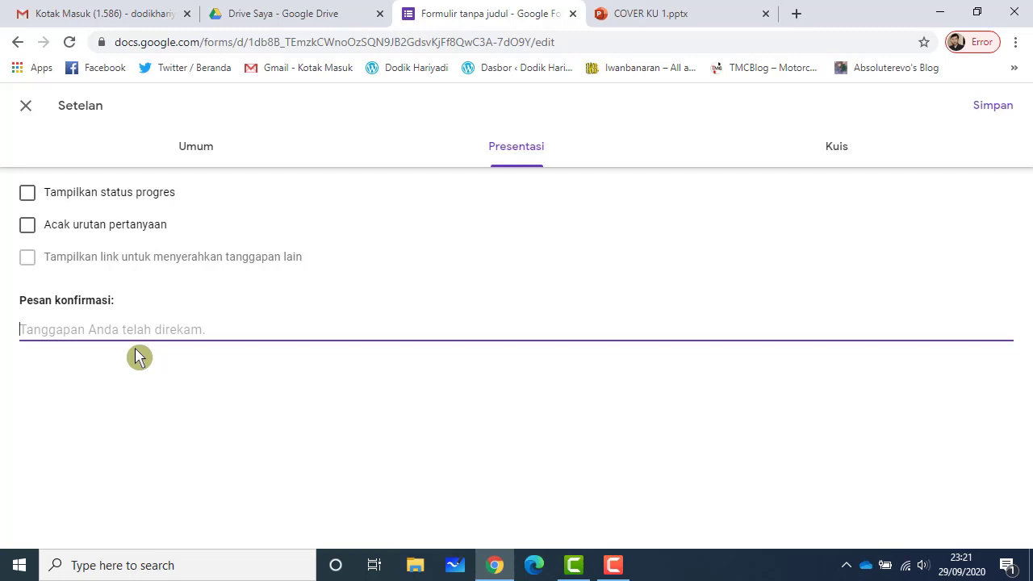
text(T)
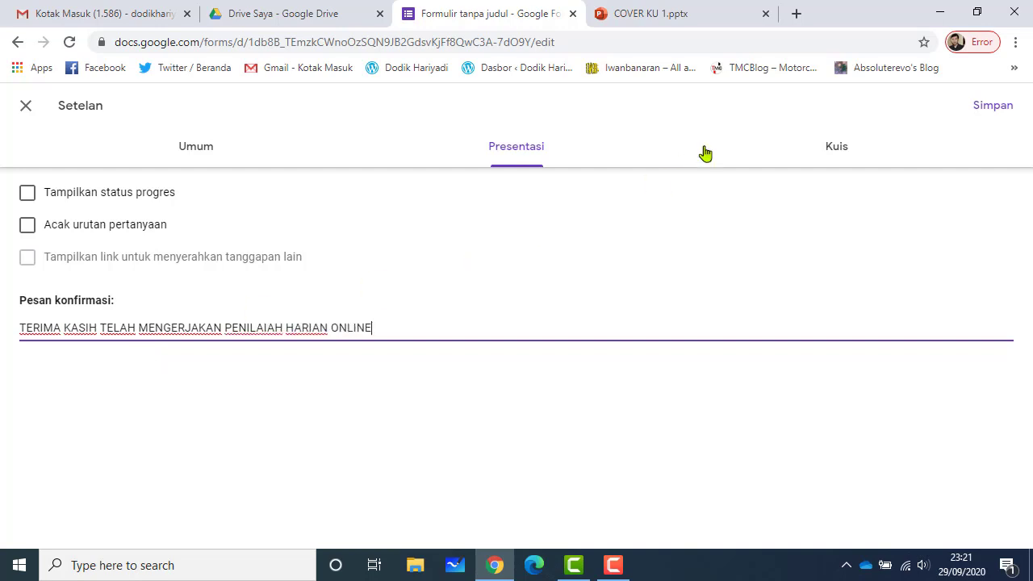
click(982, 111)
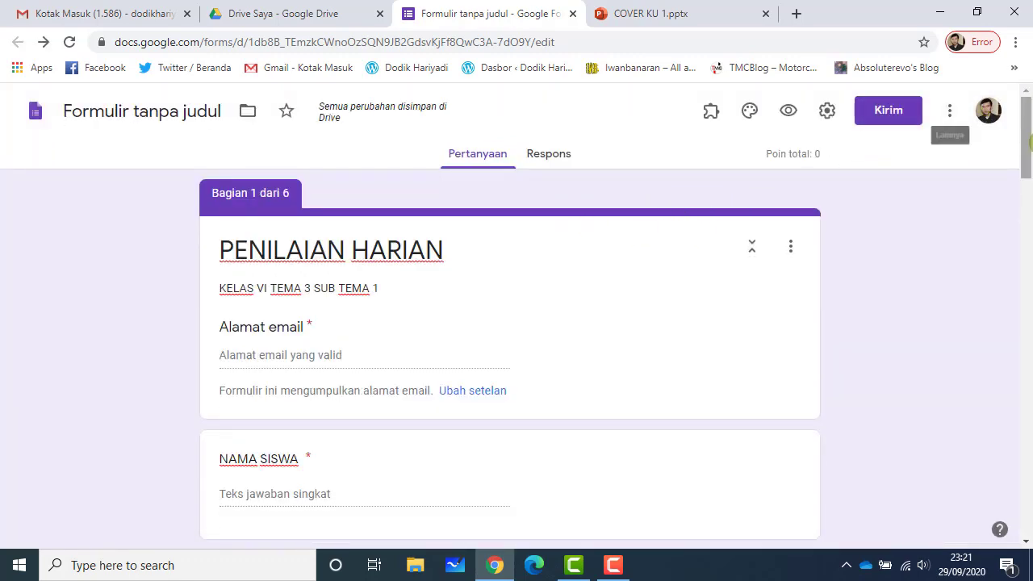
Open the answer key of question 1 in the PPKN section and set its value to 20 points.
scroll(1027, 145, down, 2)
drag(1029, 161, 1009, 303)
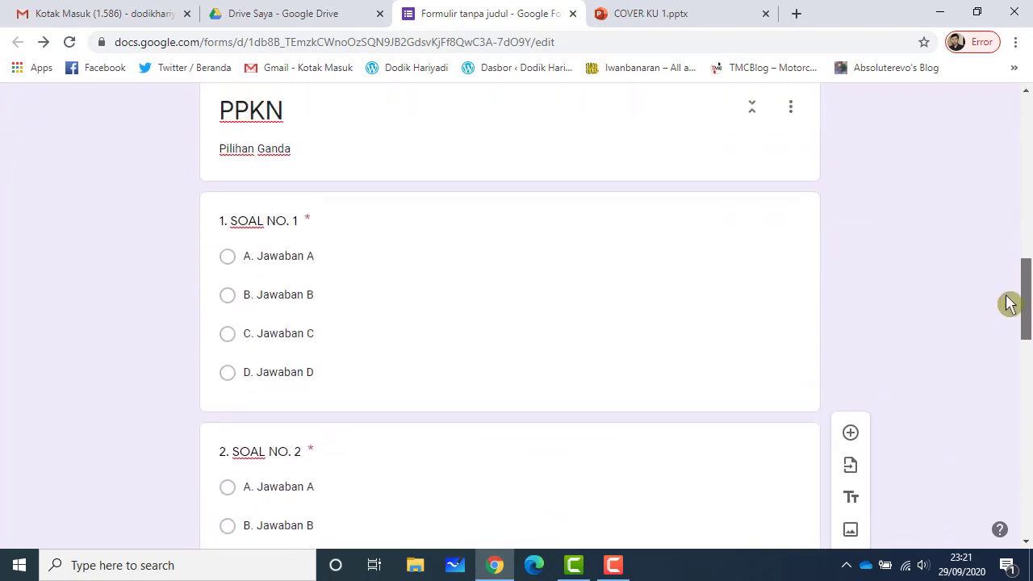
click(409, 258)
click(414, 259)
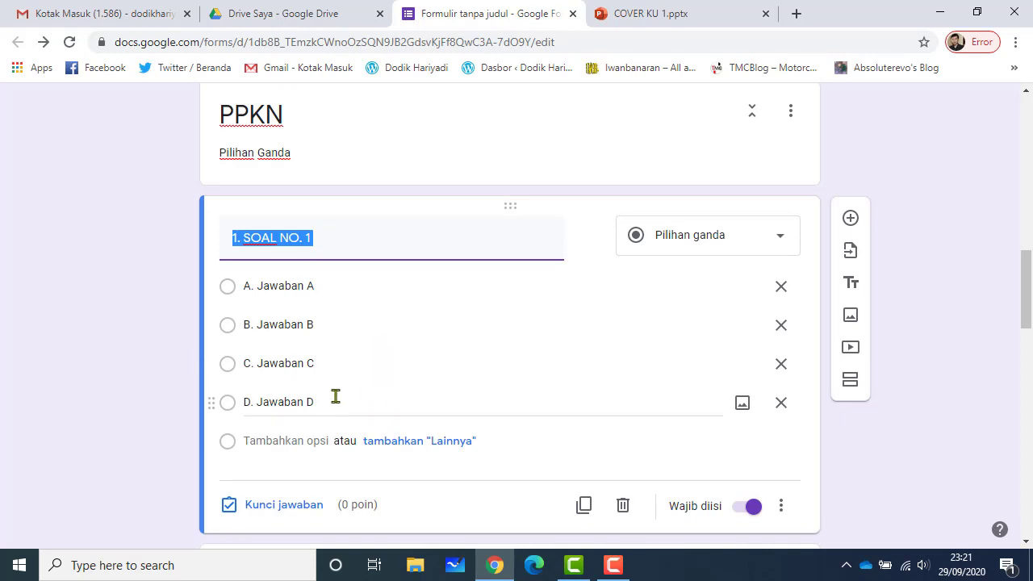
click(1026, 289)
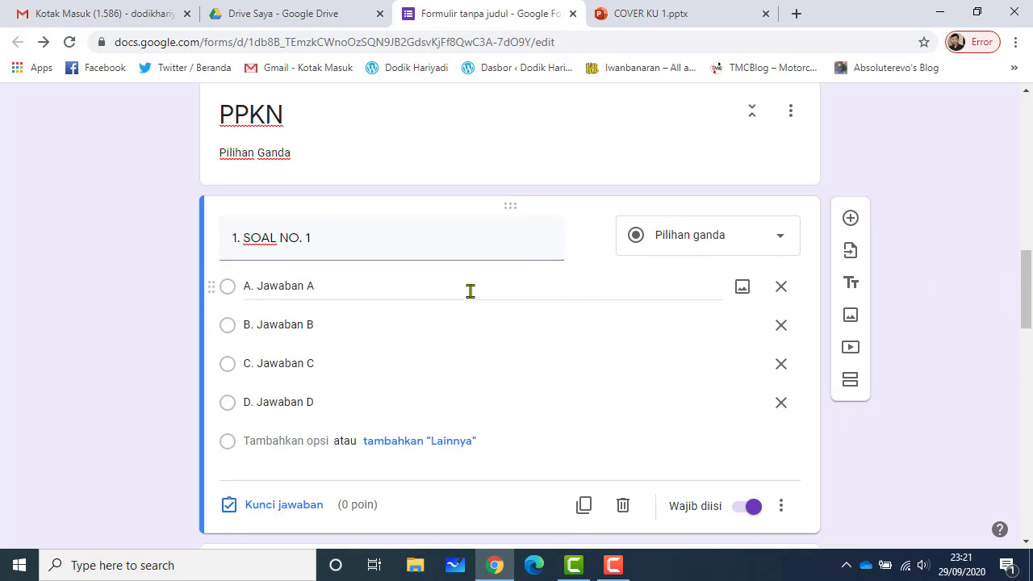
click(274, 507)
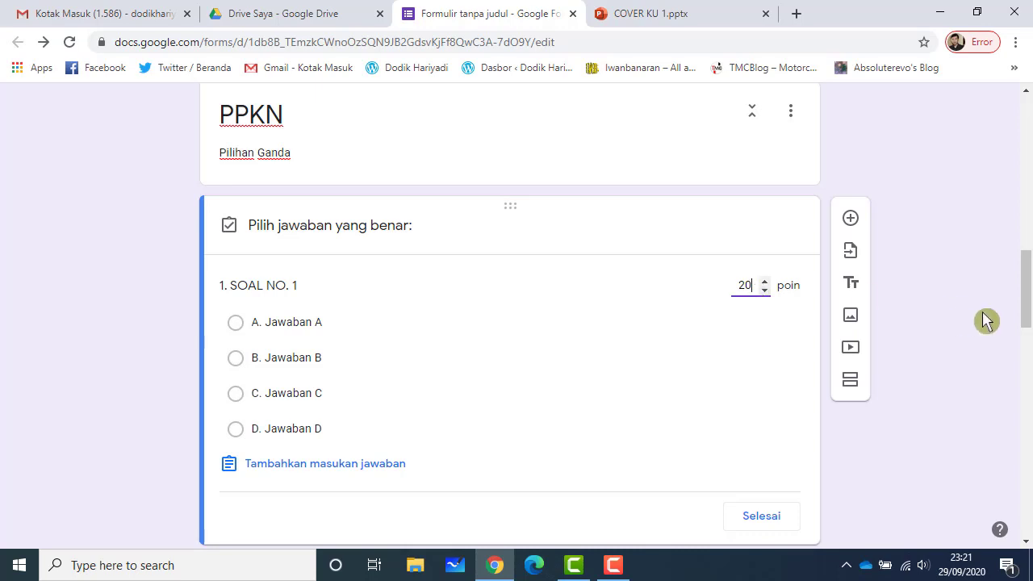
mouse_move(1025, 299)
mouse_down()
mouse_move(1027, 313)
mouse_move(1026, 283)
mouse_up()
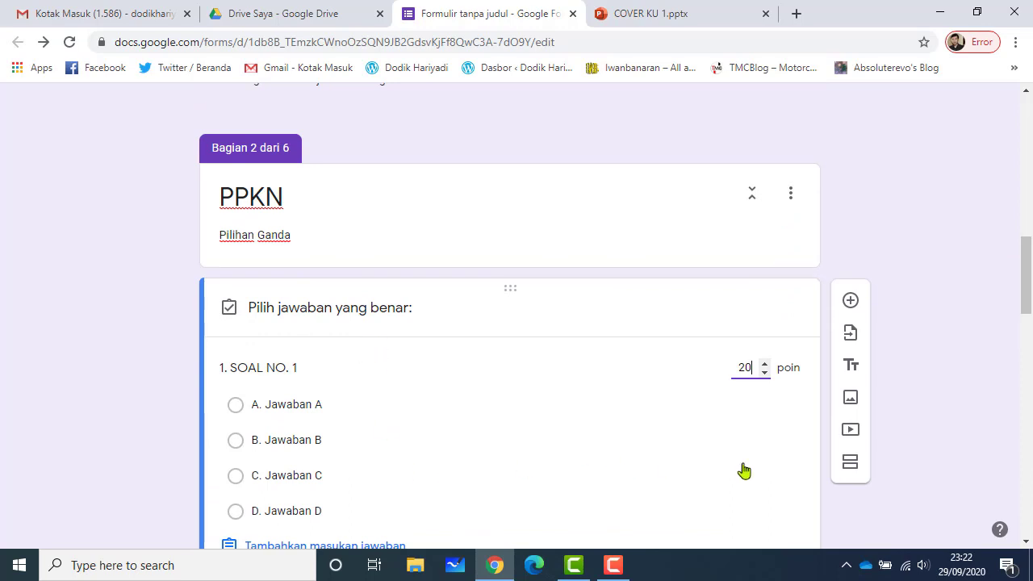
click(735, 380)
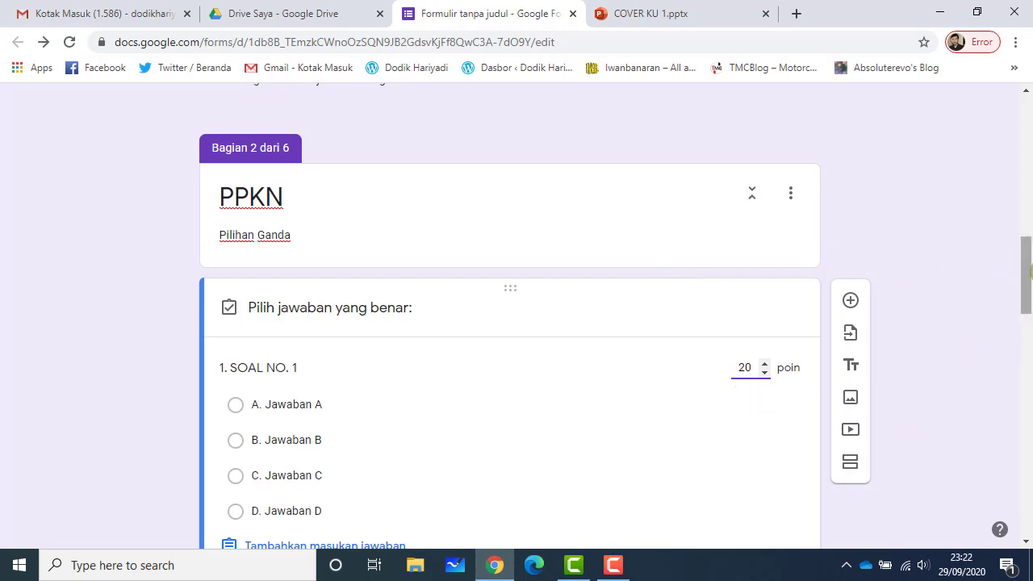
Mark all four options, A through D, as correct answers in the answer key of question 1.
drag(1031, 266, 1031, 293)
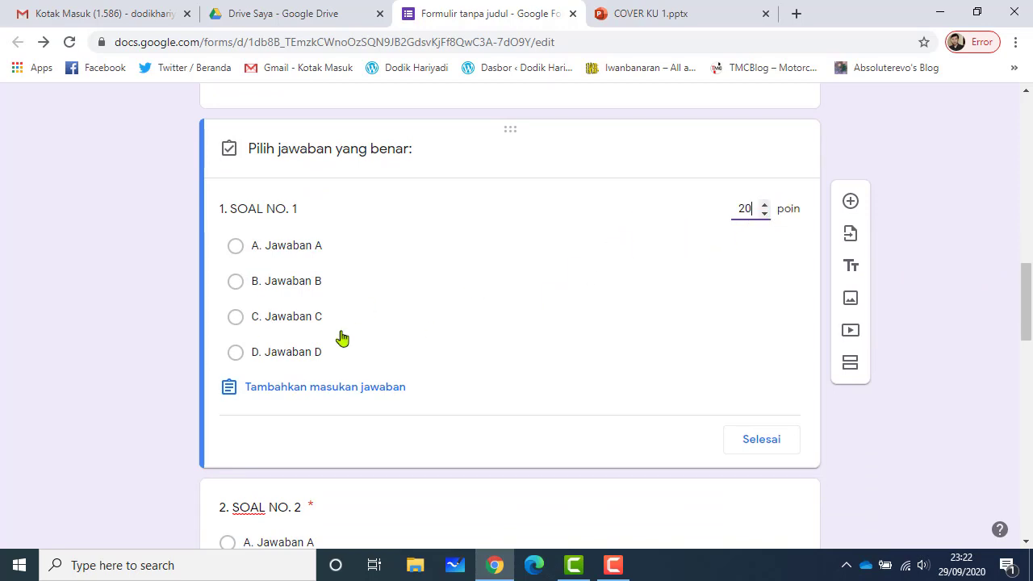
click(237, 250)
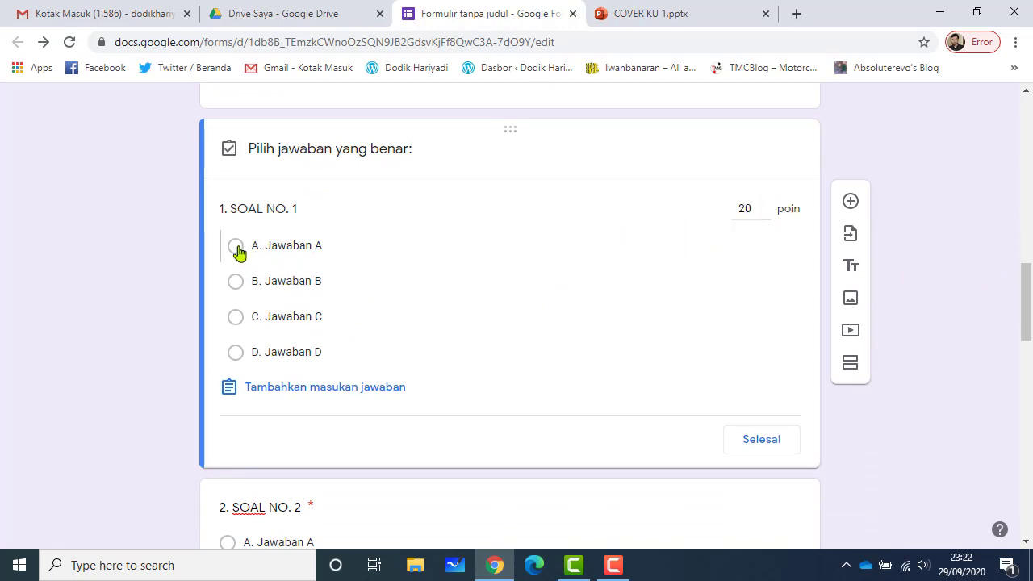
click(236, 249)
click(236, 284)
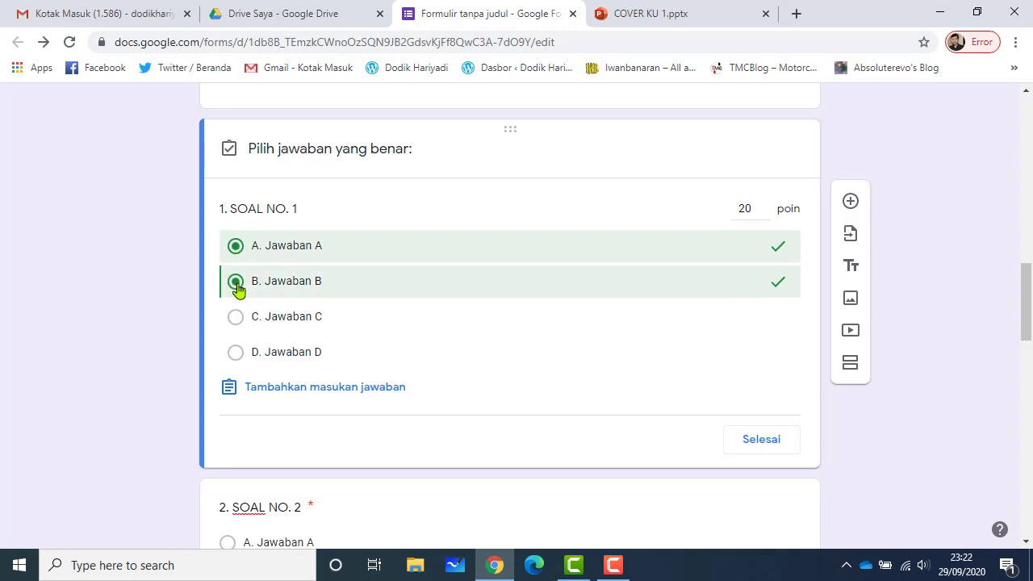
click(236, 318)
click(236, 355)
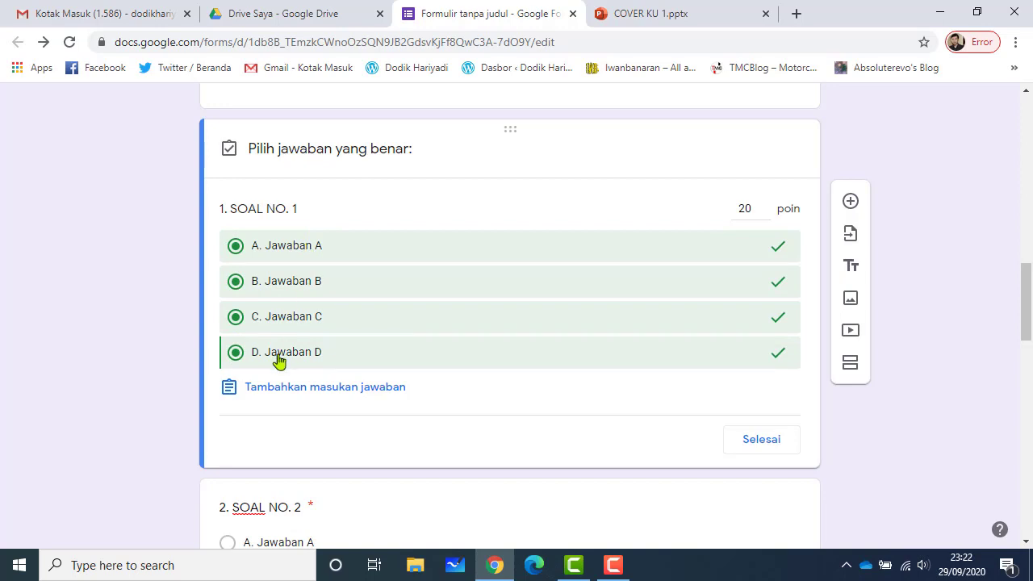
Clear options A, B and C as correct answers to question 1, keeping only "D. Jawaban D", and finish its answer key.
click(242, 321)
click(239, 284)
click(236, 249)
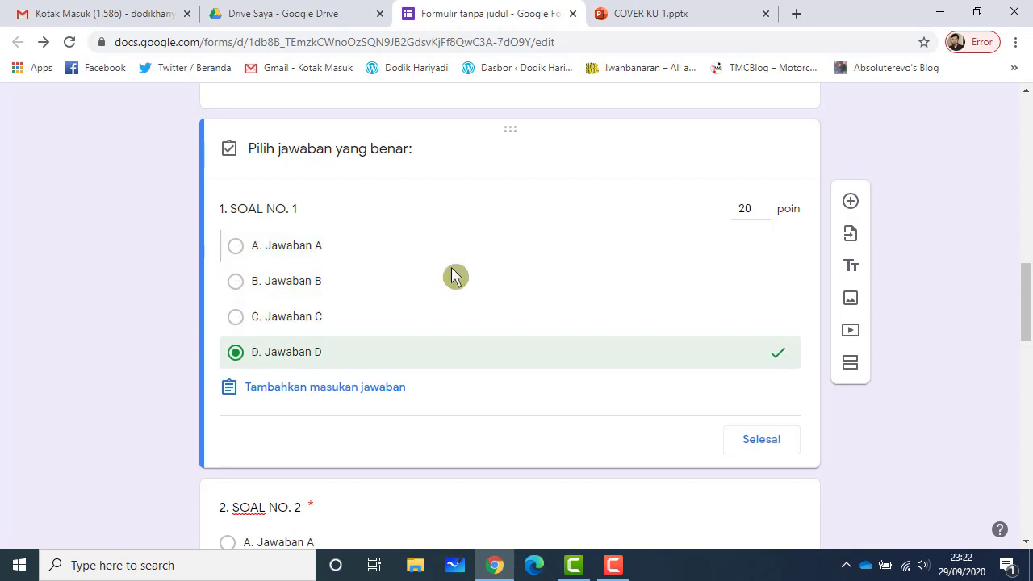
click(756, 444)
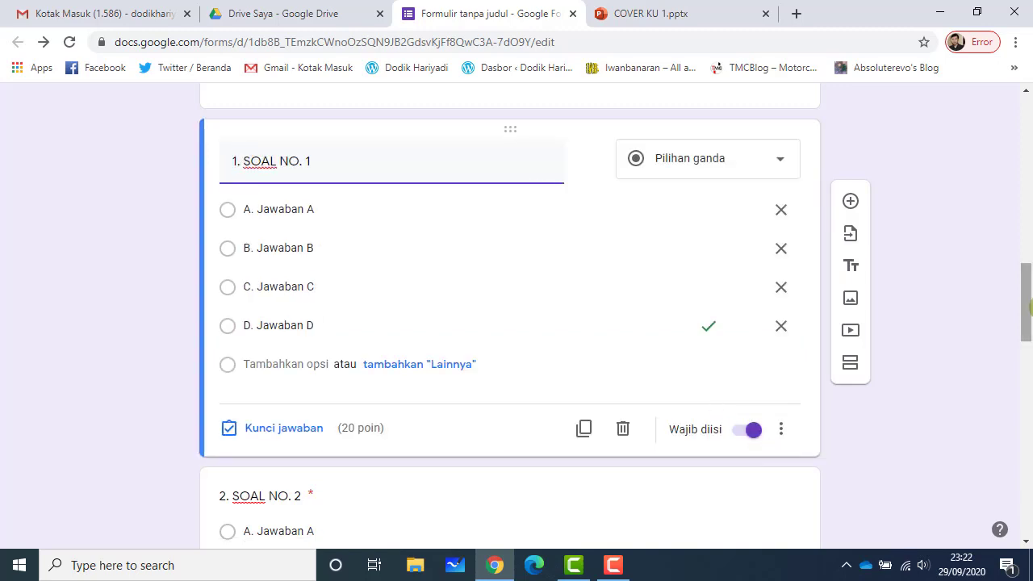
Set question 2 in the PPKN section to 20 points with "B. Jawaban B" as the correct answer, and finish its answer key.
scroll(1029, 303, down, 3)
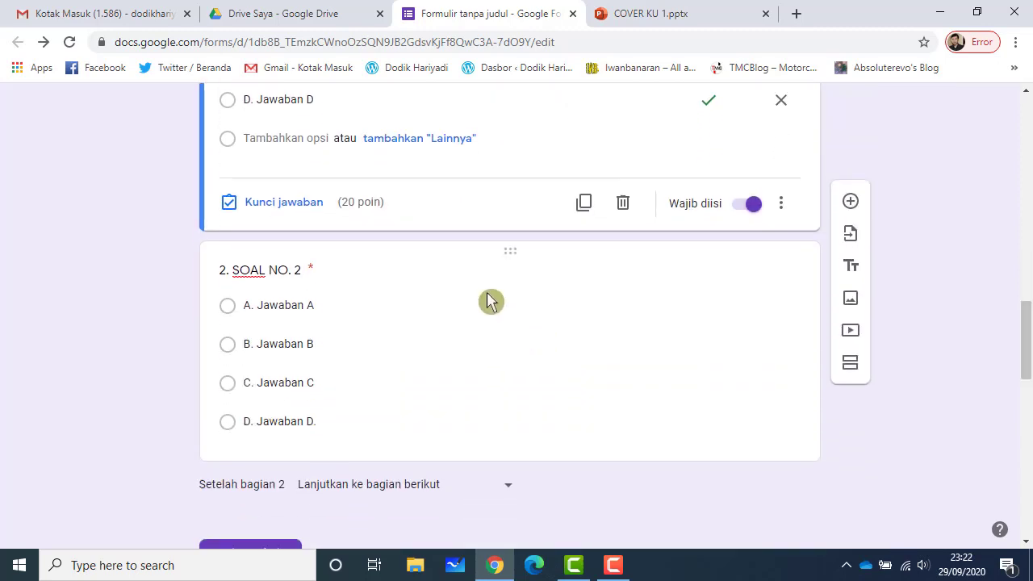
click(484, 291)
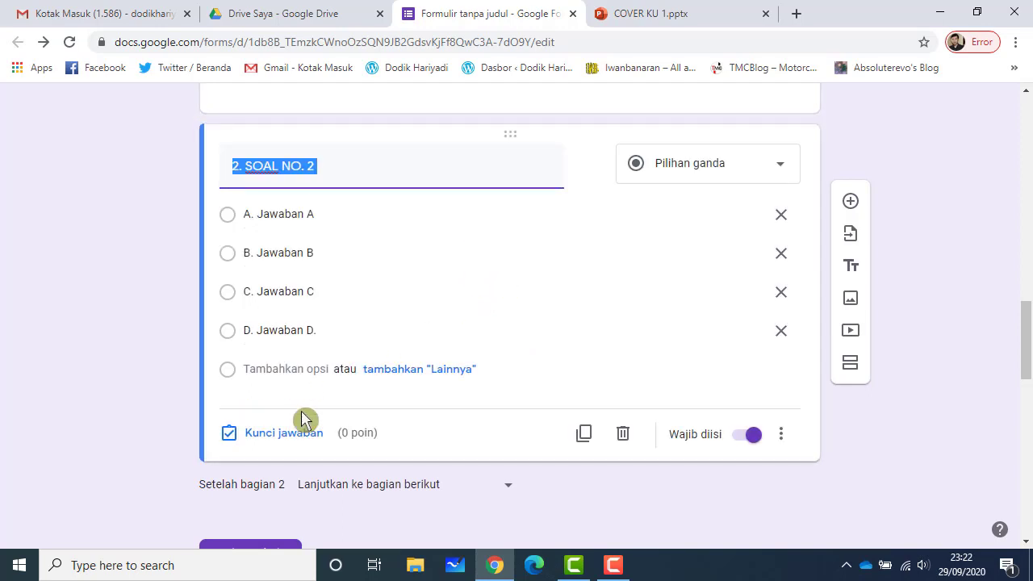
click(282, 434)
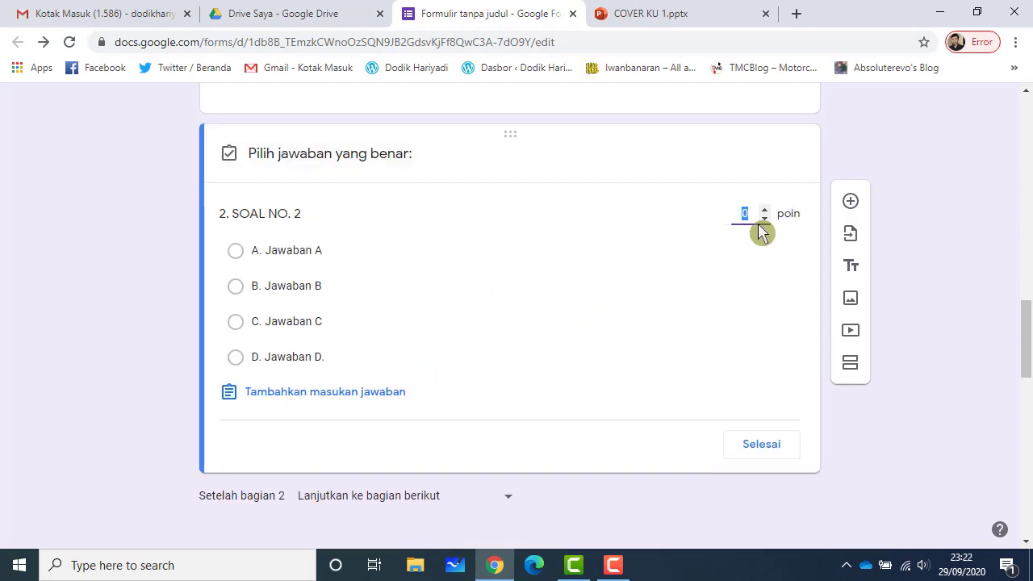
text(2)
click(274, 289)
click(746, 447)
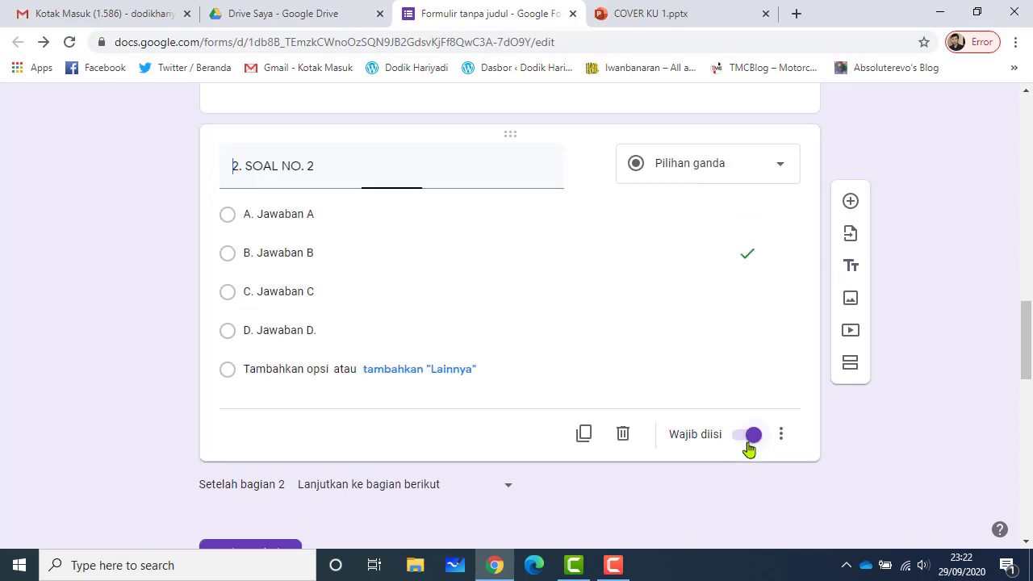
Open the form's theme options and start choosing a header image.
drag(1028, 371, 1028, 448)
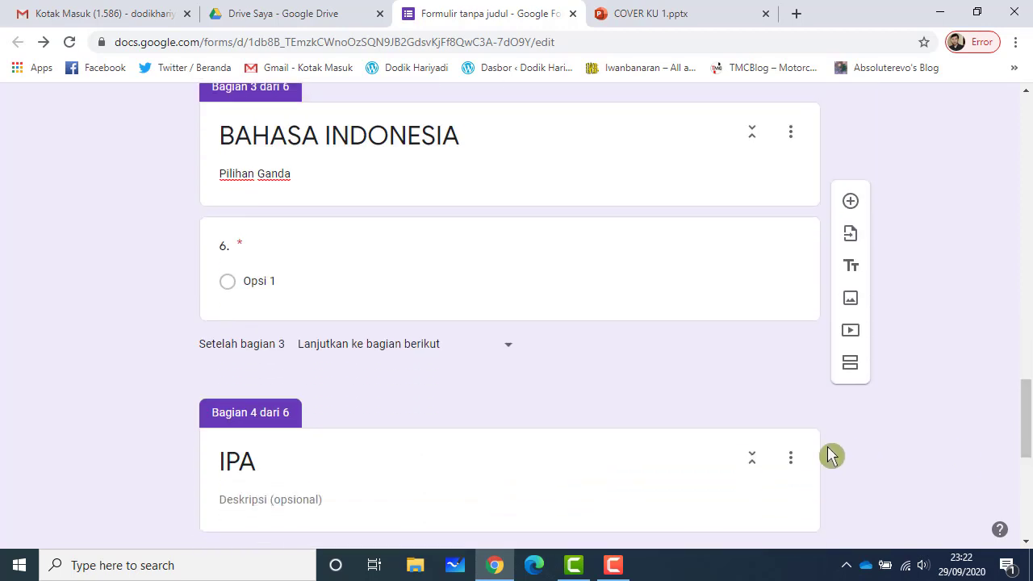
drag(1029, 411, 1031, 125)
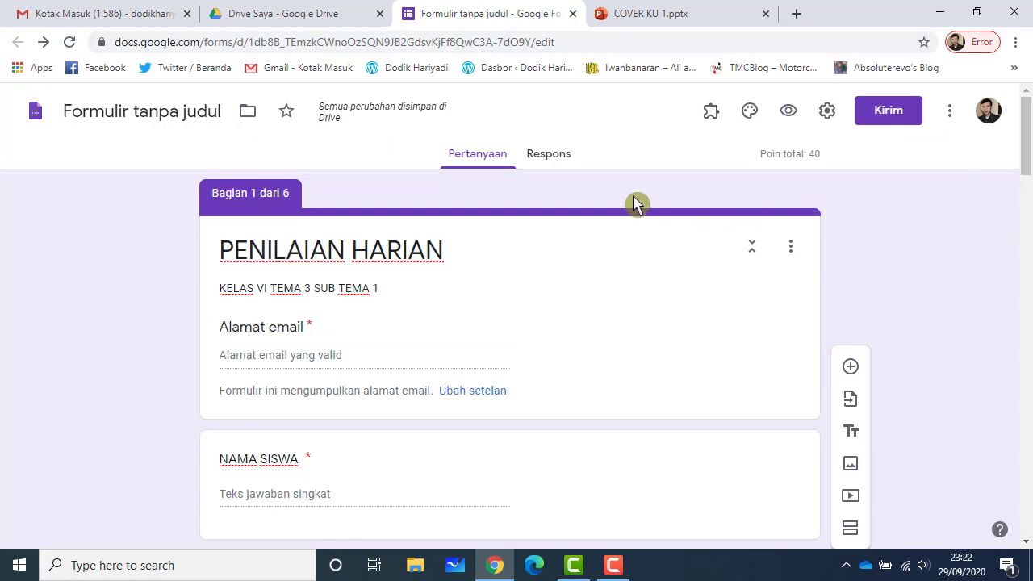
click(750, 114)
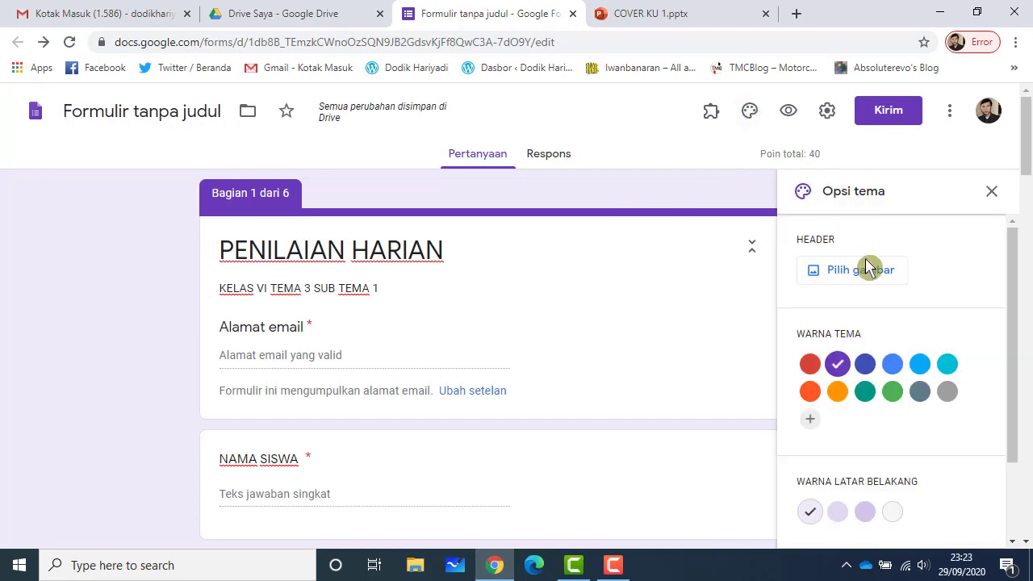
click(752, 115)
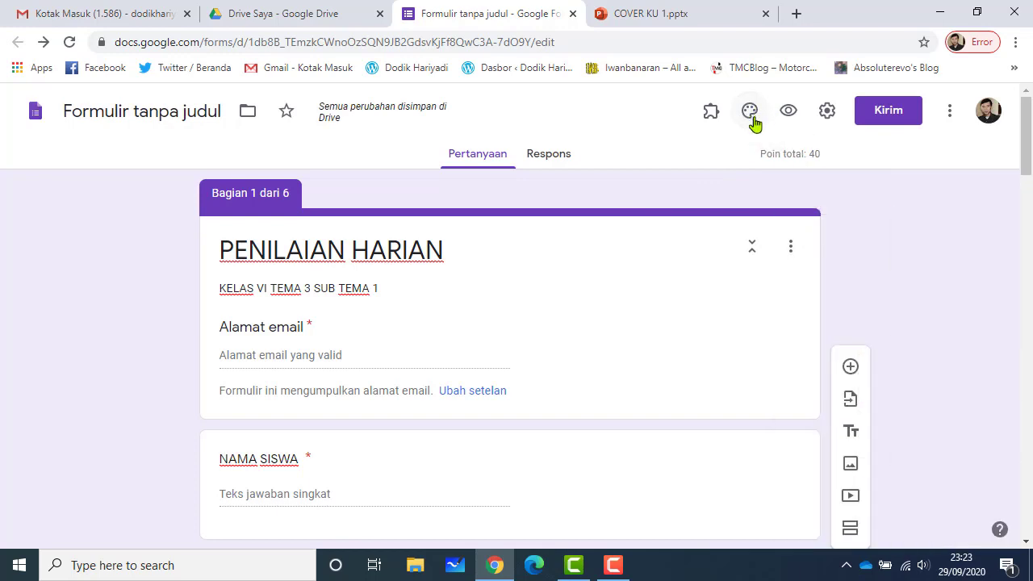
click(751, 117)
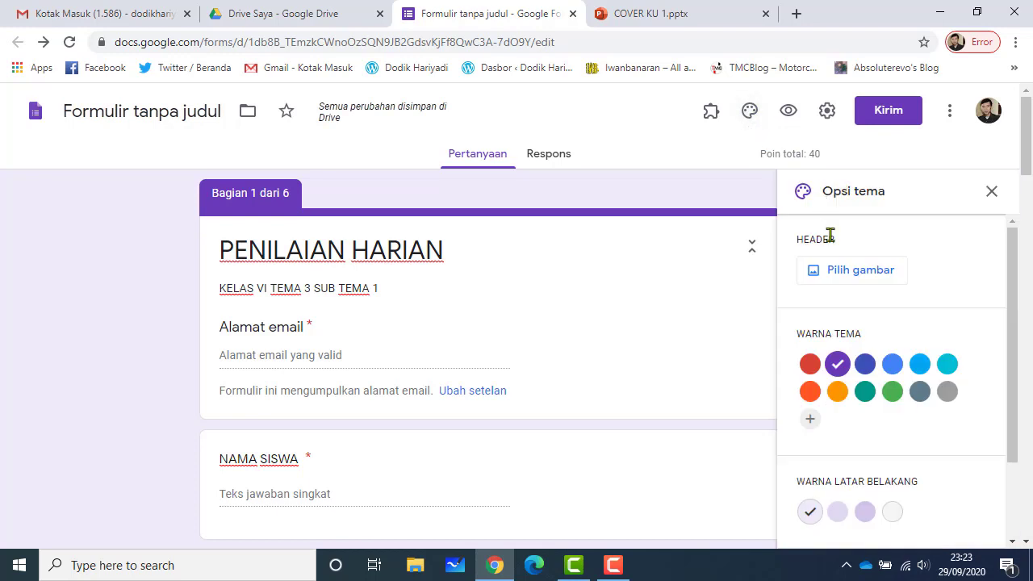
click(853, 277)
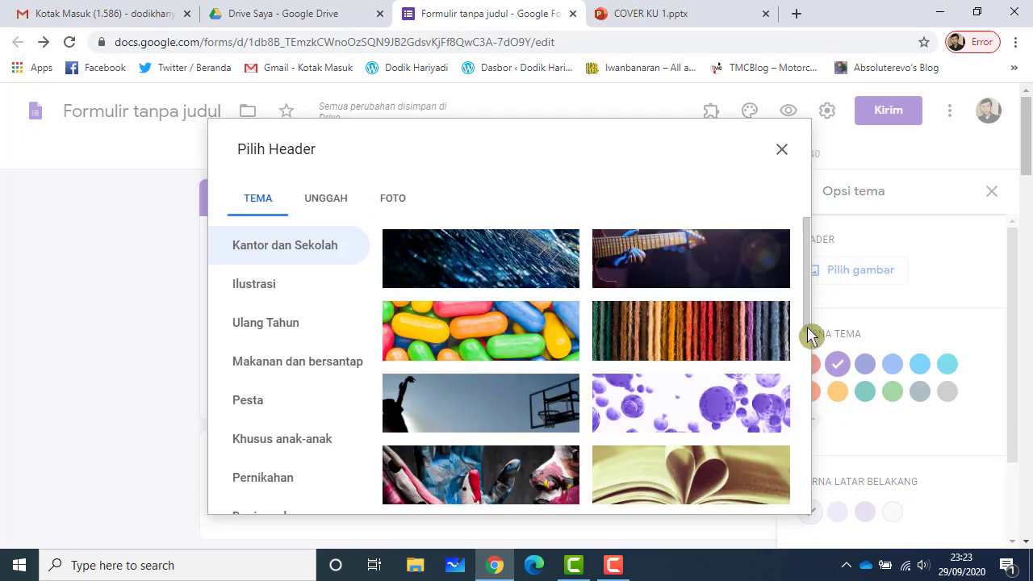
Examine the upload and photo sources for the header image, including the computer's file browser, without selecting a file.
click(343, 198)
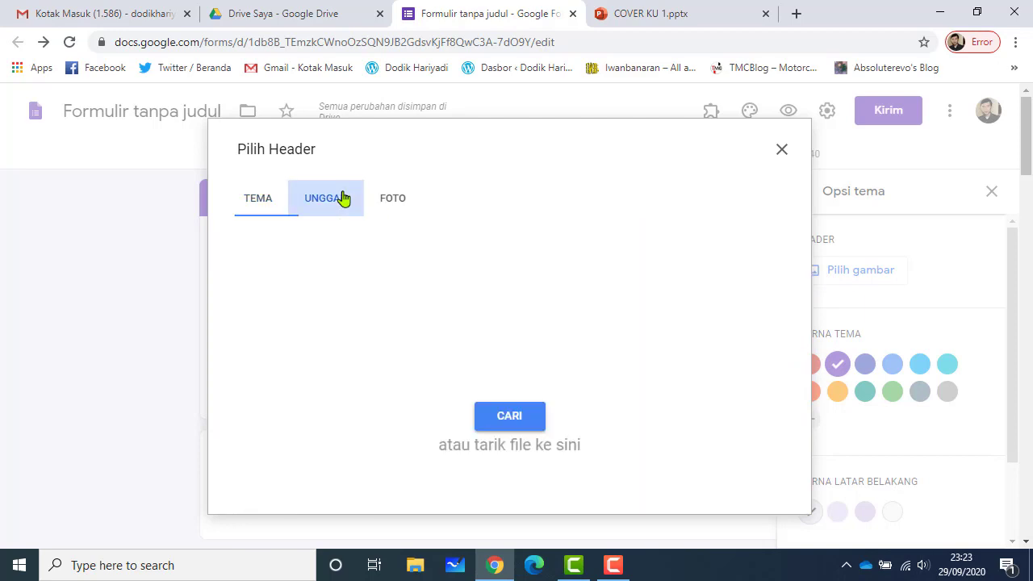
click(385, 206)
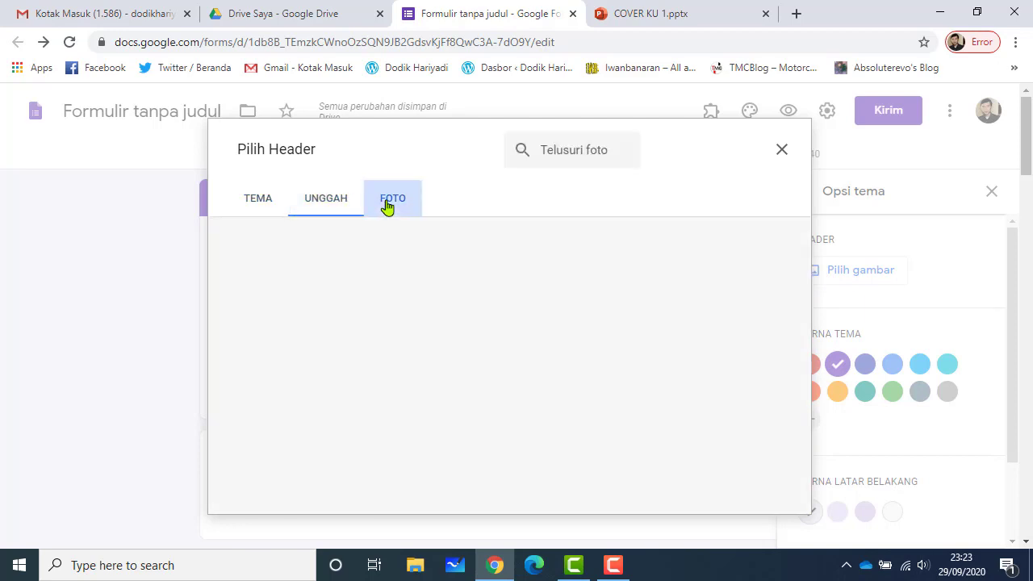
click(337, 202)
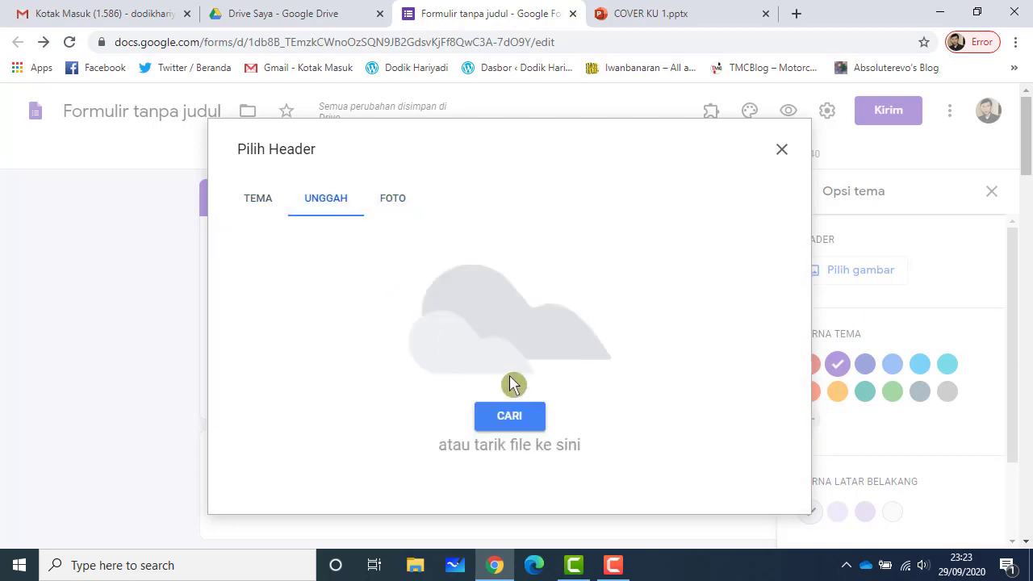
click(505, 415)
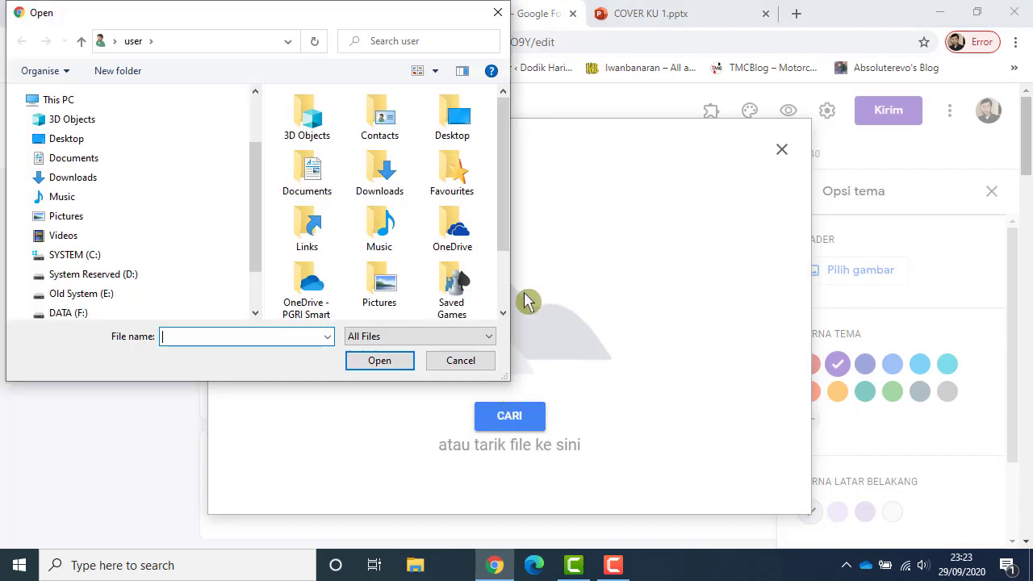
click(463, 359)
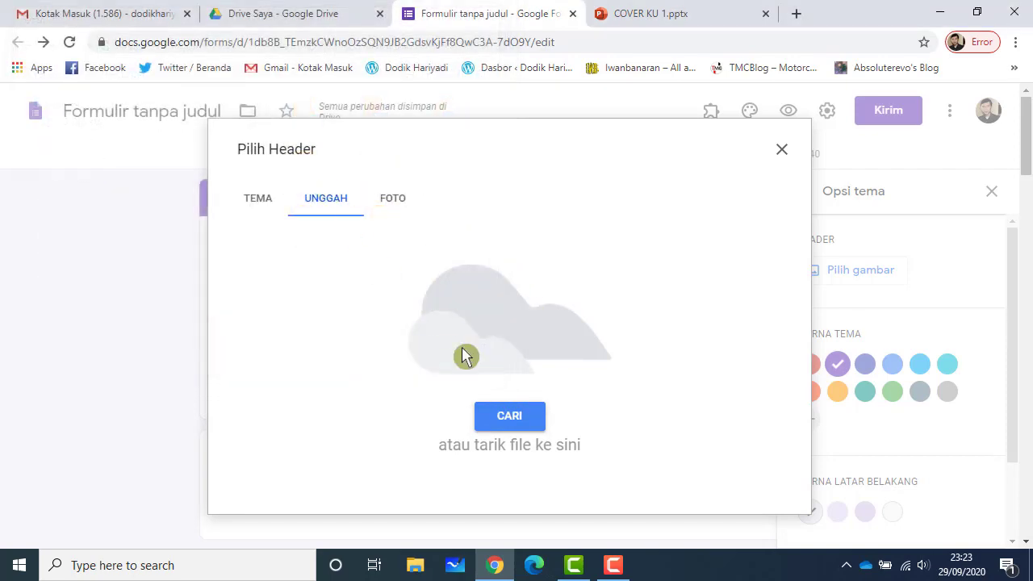
click(497, 416)
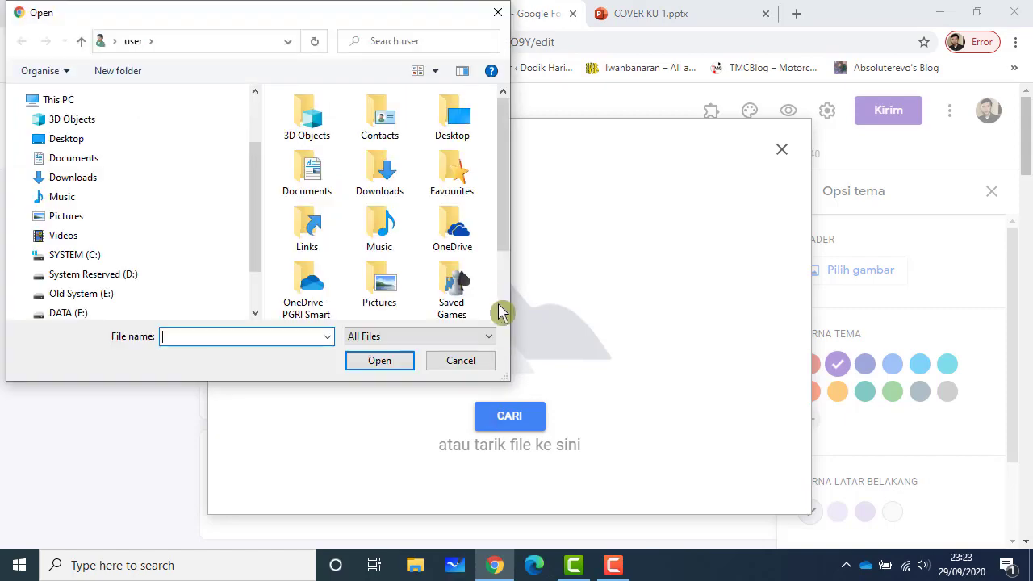
click(505, 314)
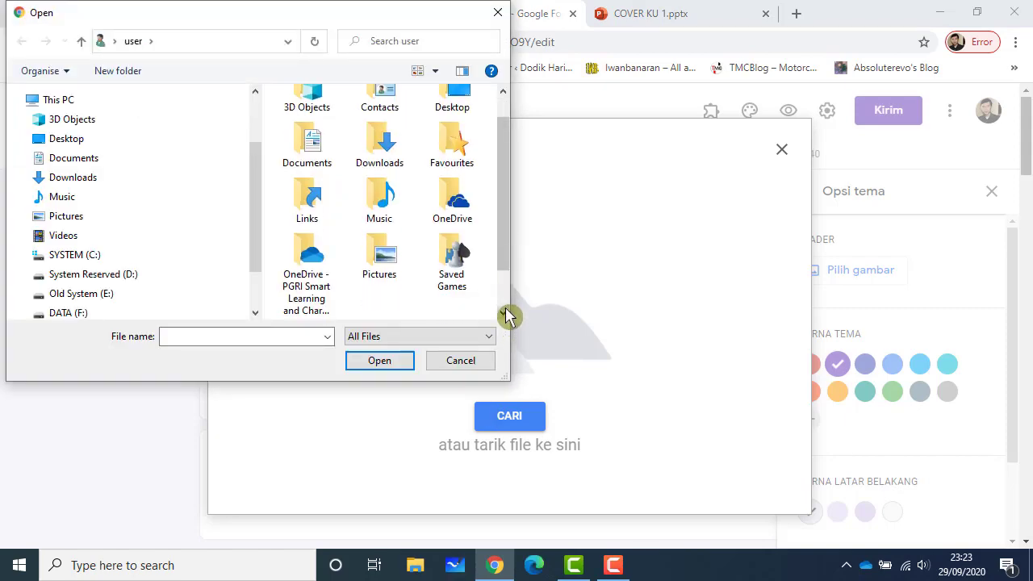
click(505, 314)
drag(505, 273, 505, 189)
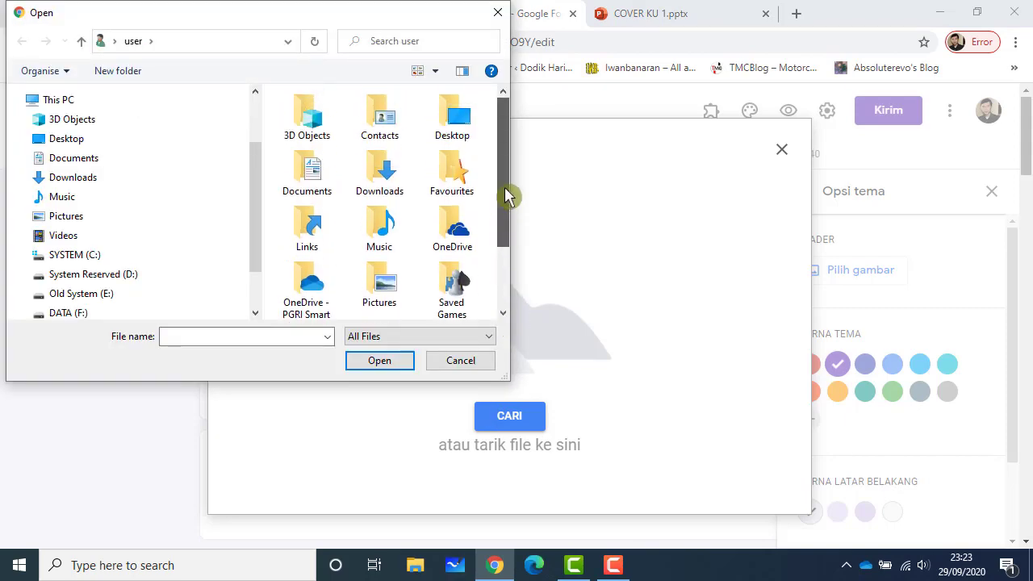
click(456, 363)
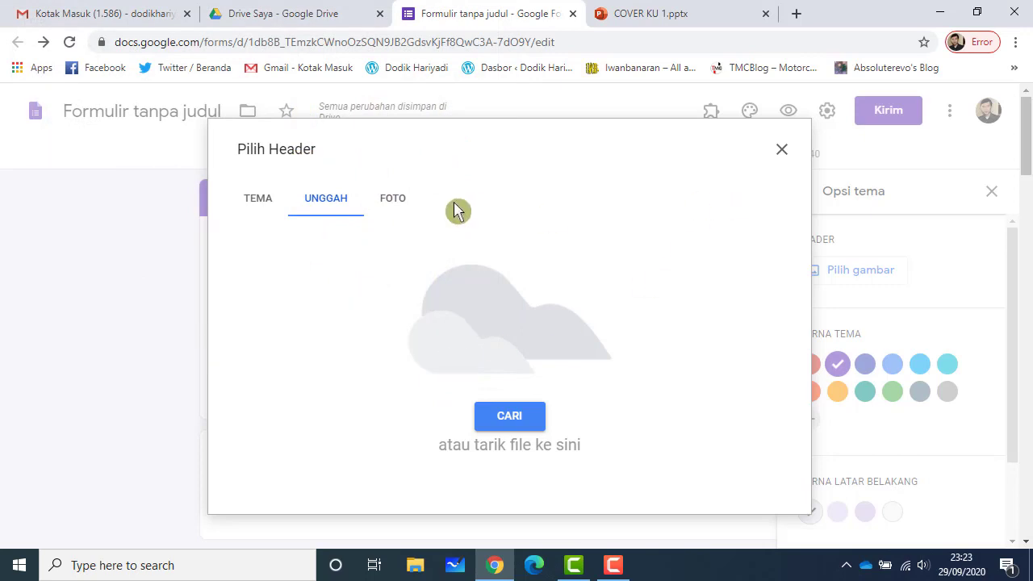
click(405, 205)
click(338, 208)
Insert the open book with heart-shaped pages from the "Kantor dan Sekolah" theme images as the form header and close the theme options.
click(265, 202)
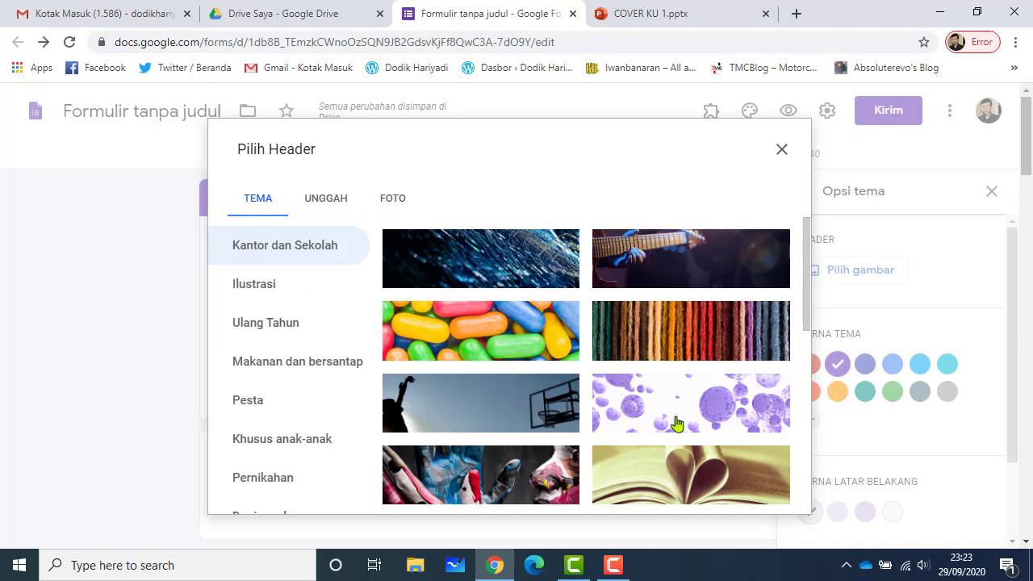
click(676, 469)
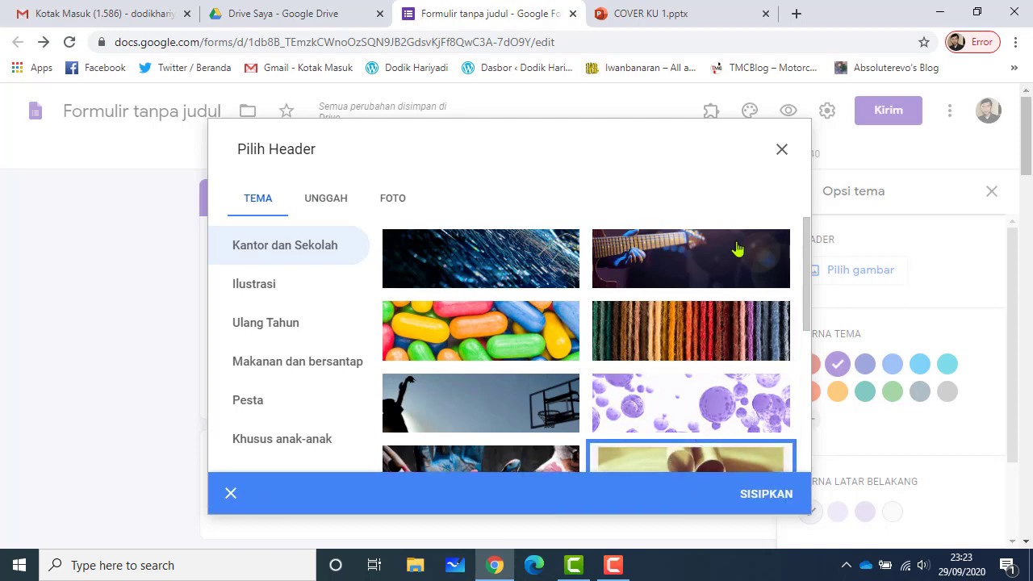
click(750, 494)
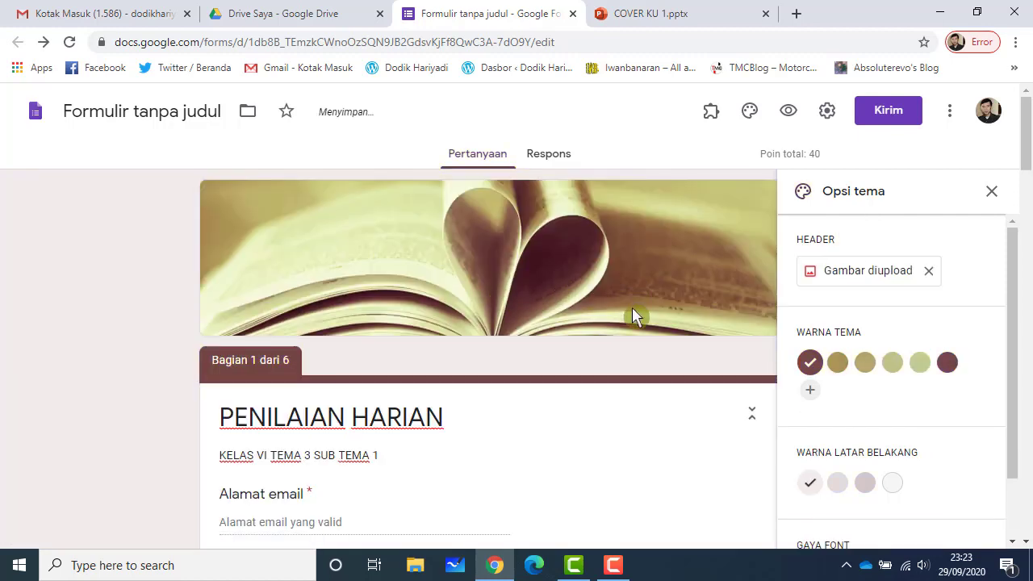
click(992, 192)
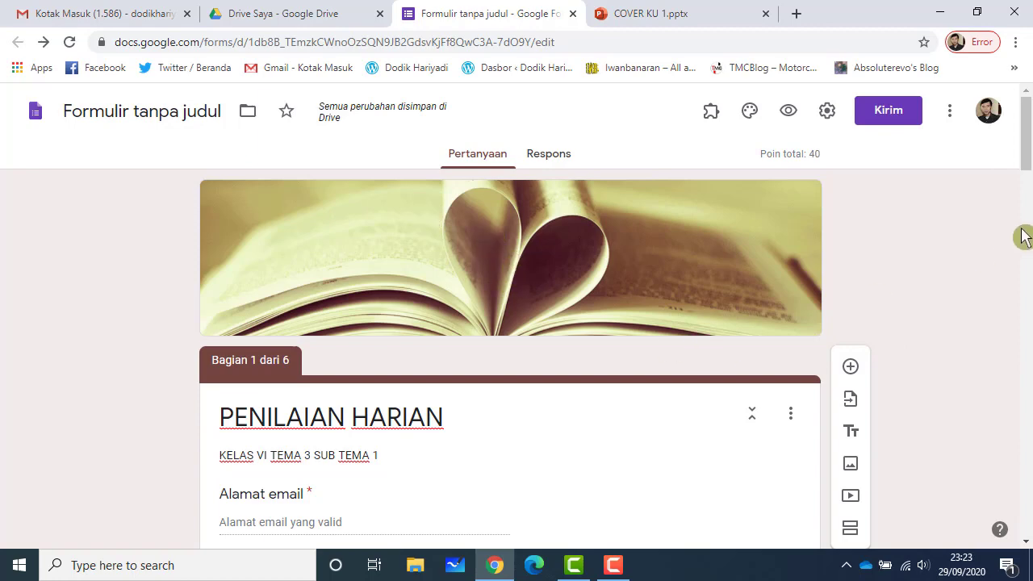
Preview the form as a respondent and review its first section from the header image down to the "NO ABSEN" field.
drag(1028, 131, 1030, 111)
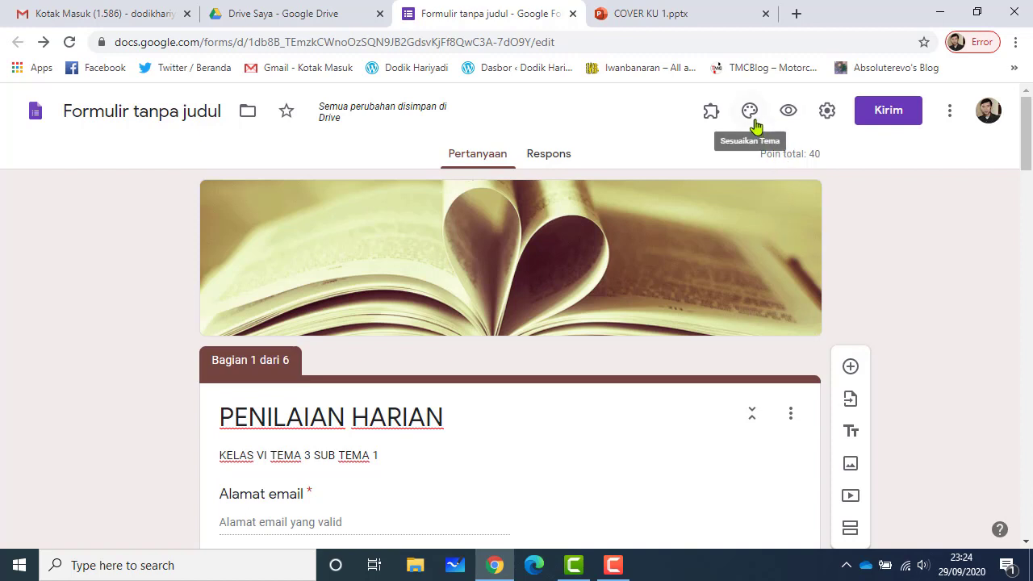
click(787, 122)
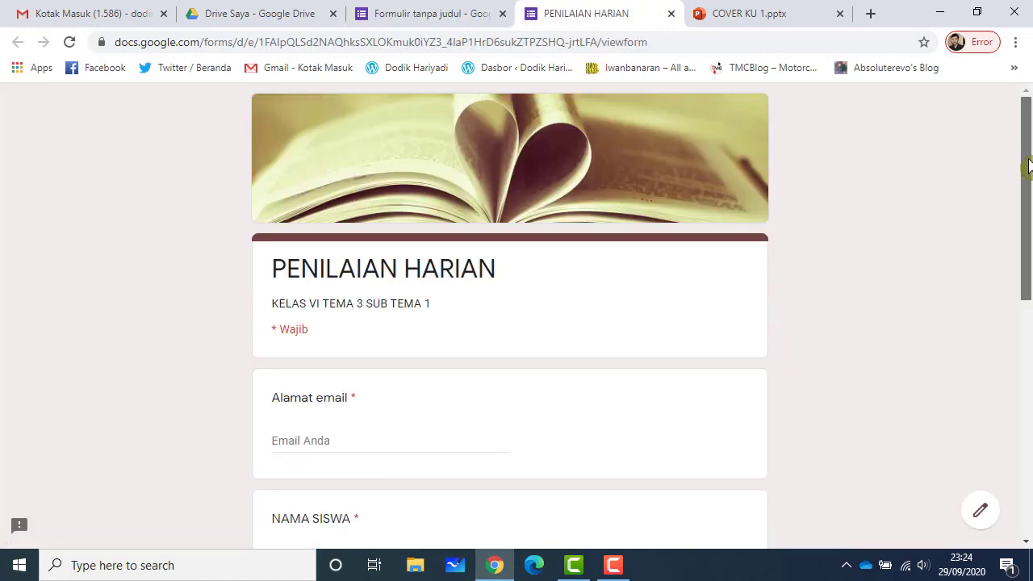
scroll(1025, 172, down, 3)
scroll(1031, 323, down, 3)
scroll(1031, 275, up, 4)
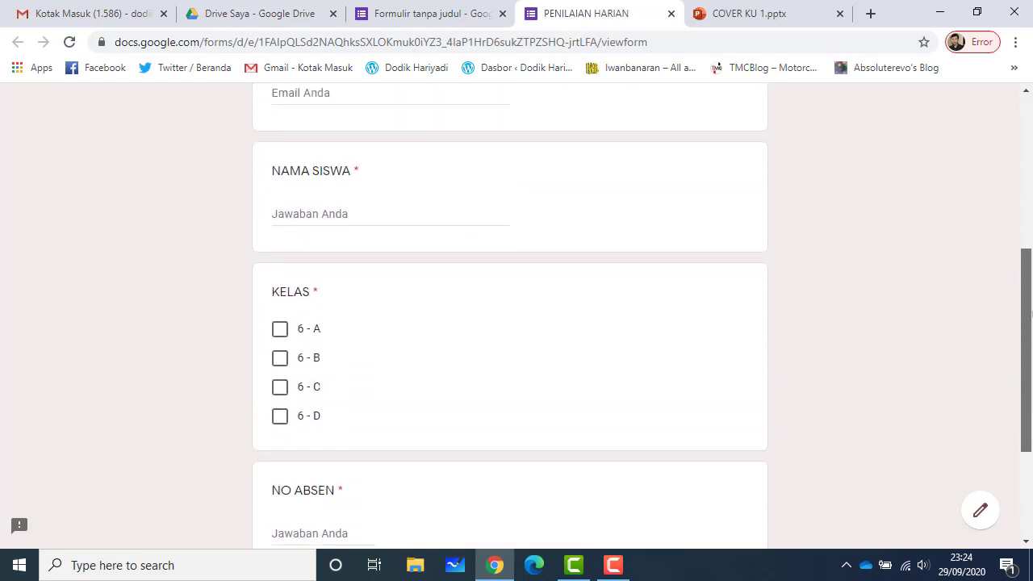
scroll(1030, 227, up, 2)
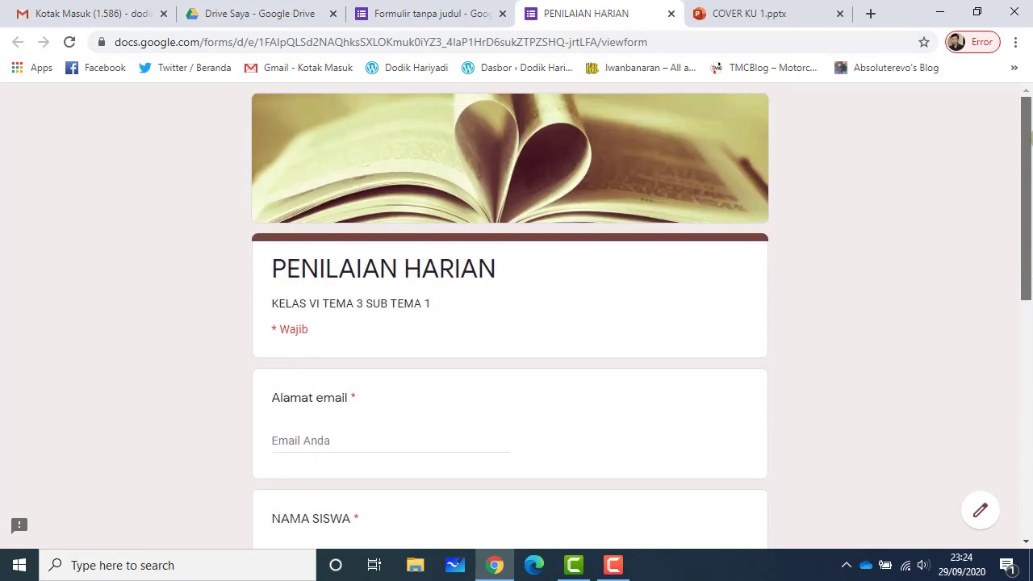
drag(1030, 182, 1031, 294)
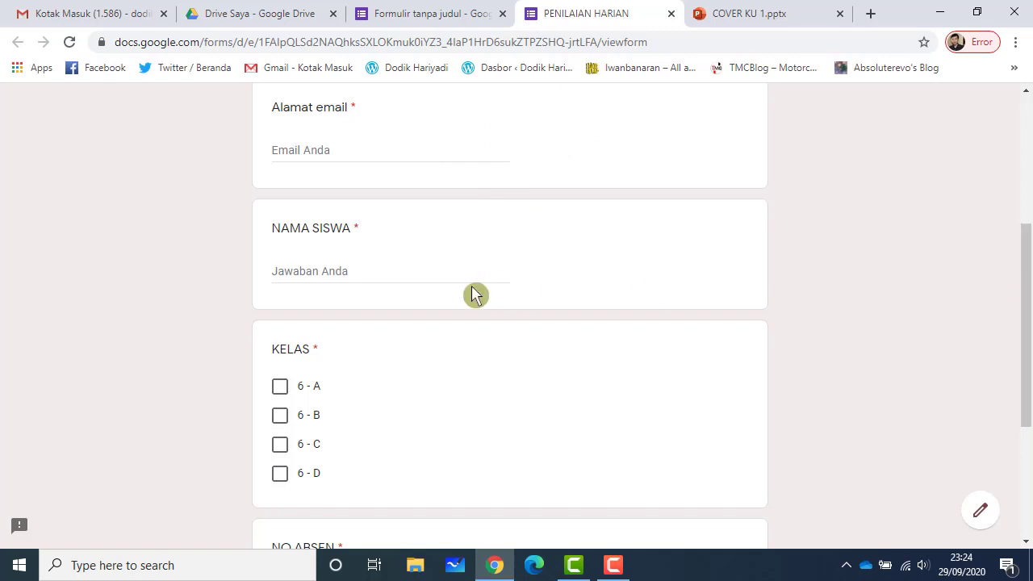
scroll(527, 333, down, 2)
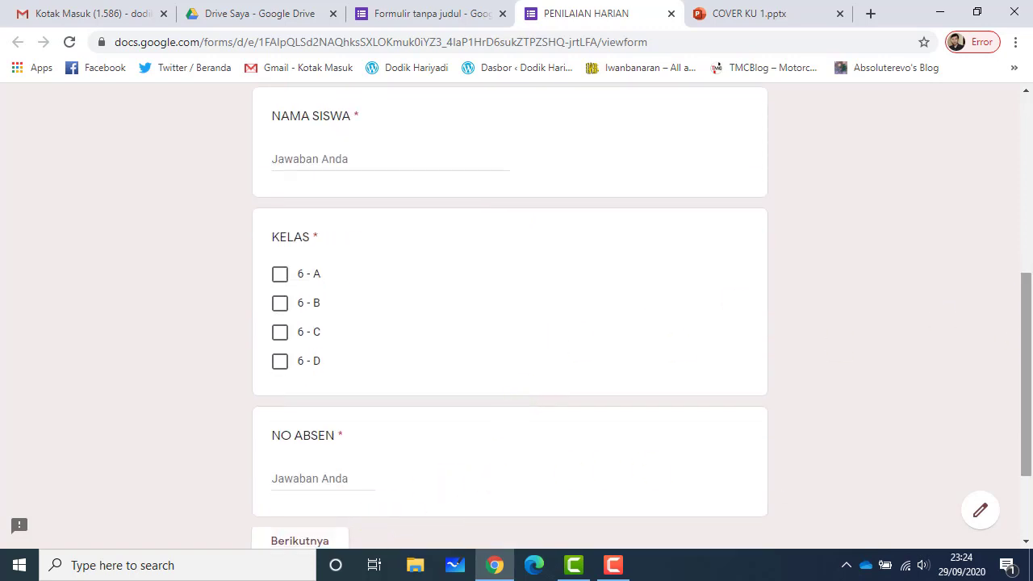
Try to continue past the first section of the form while its required fields are blank.
scroll(1026, 380, down, 2)
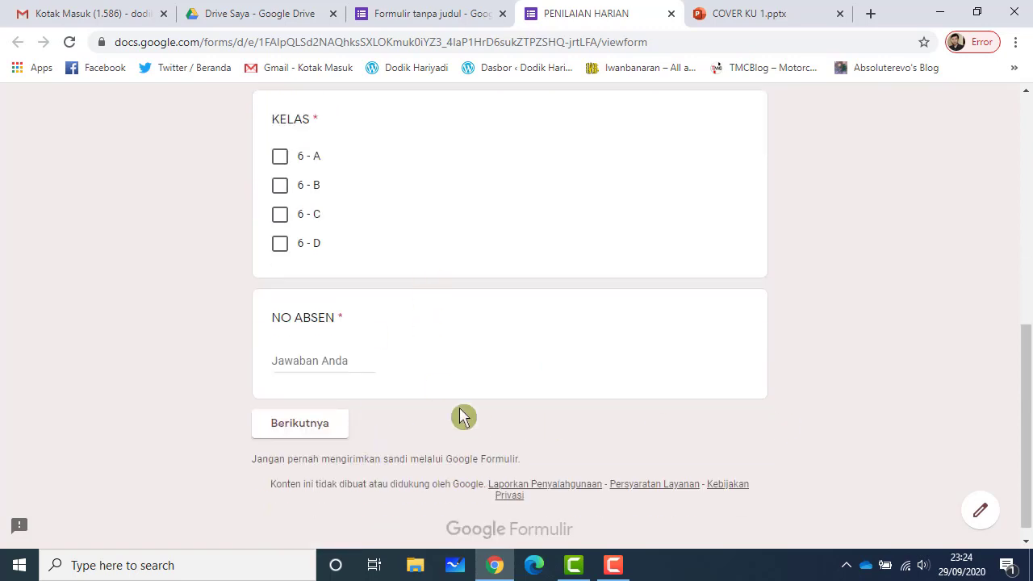
drag(1022, 392, 1031, 415)
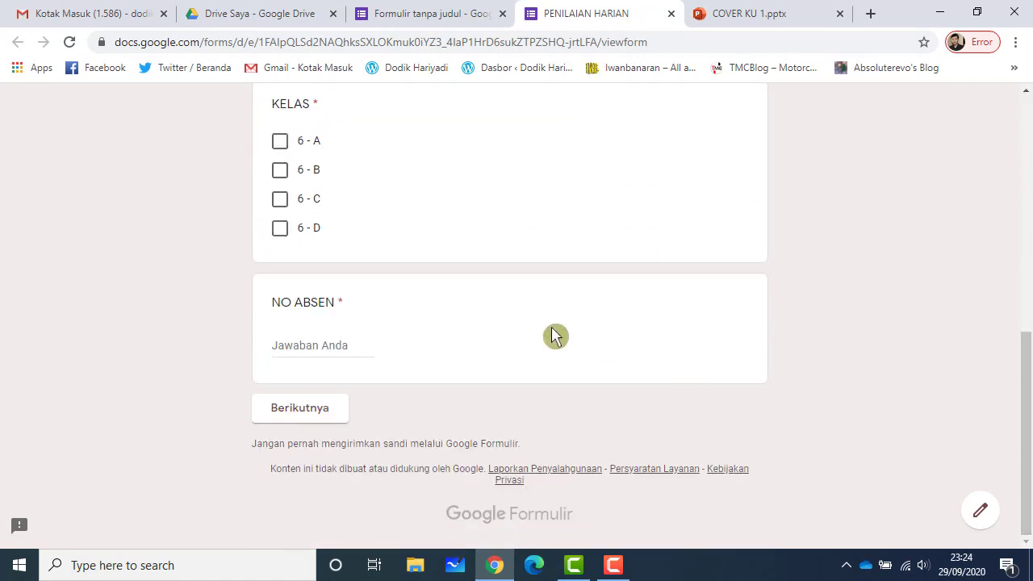
click(314, 415)
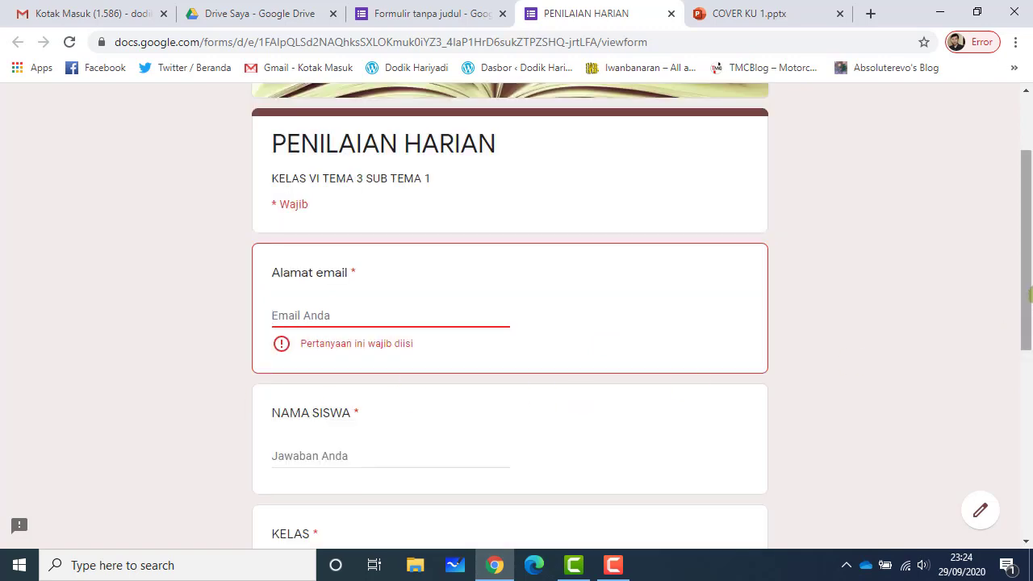
Fill in the first section with "email" as address, "nama" as NAMA SISWA, class 6 - A and NO ABSEN 1, and try to continue.
drag(1027, 339, 1027, 359)
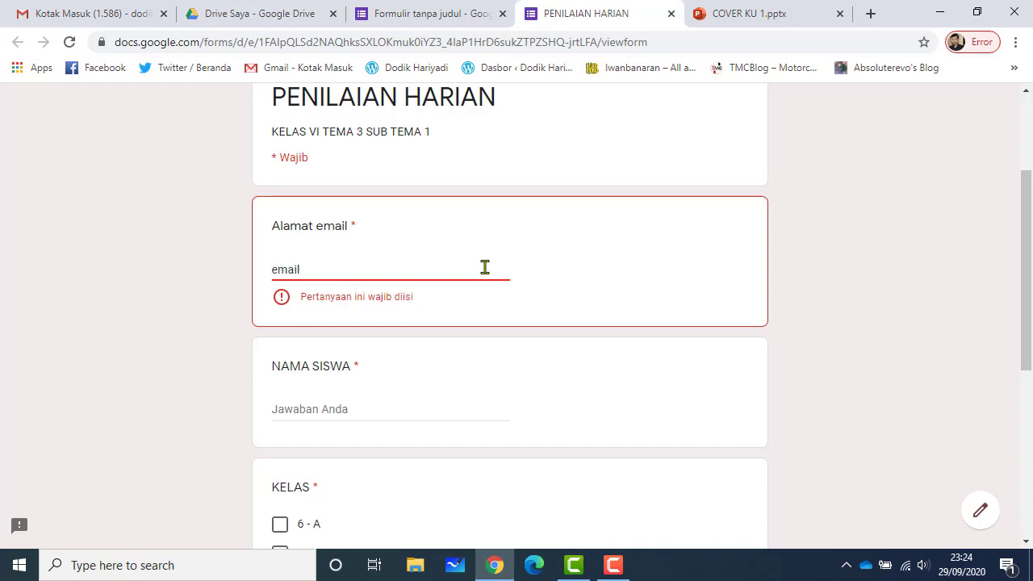
scroll(596, 250, down, 2)
click(380, 266)
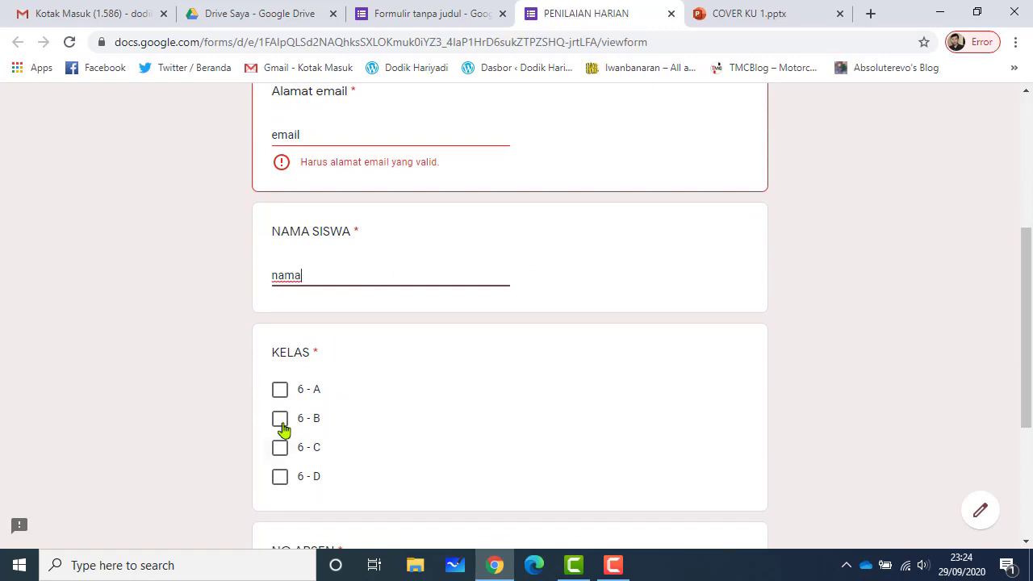
click(279, 391)
drag(1028, 295, 1022, 385)
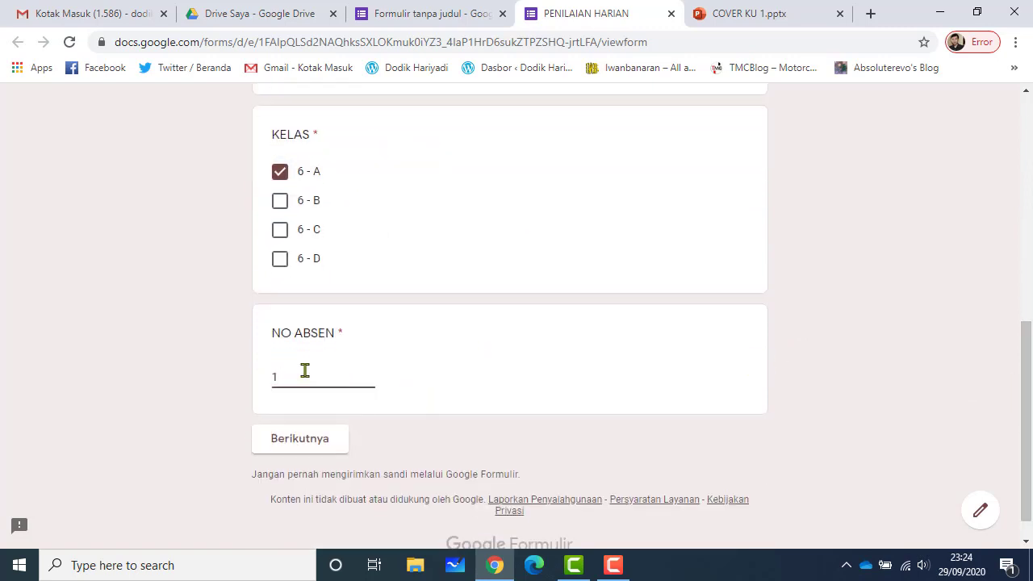
click(316, 437)
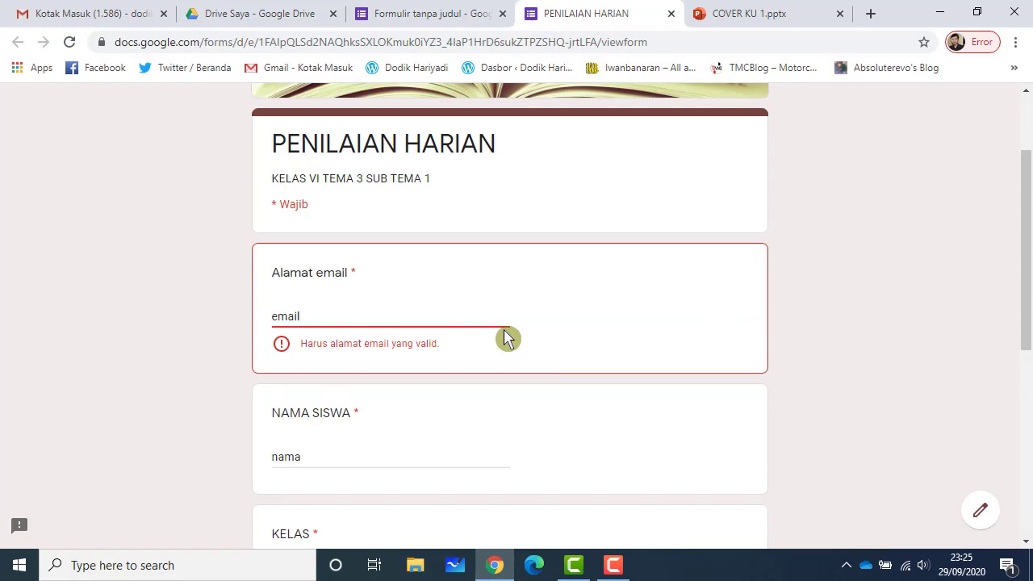
Complete the Alamat email field as a valid email address and continue to the PPKN section.
text(ail.c)
key(BackSpace)
text(com)
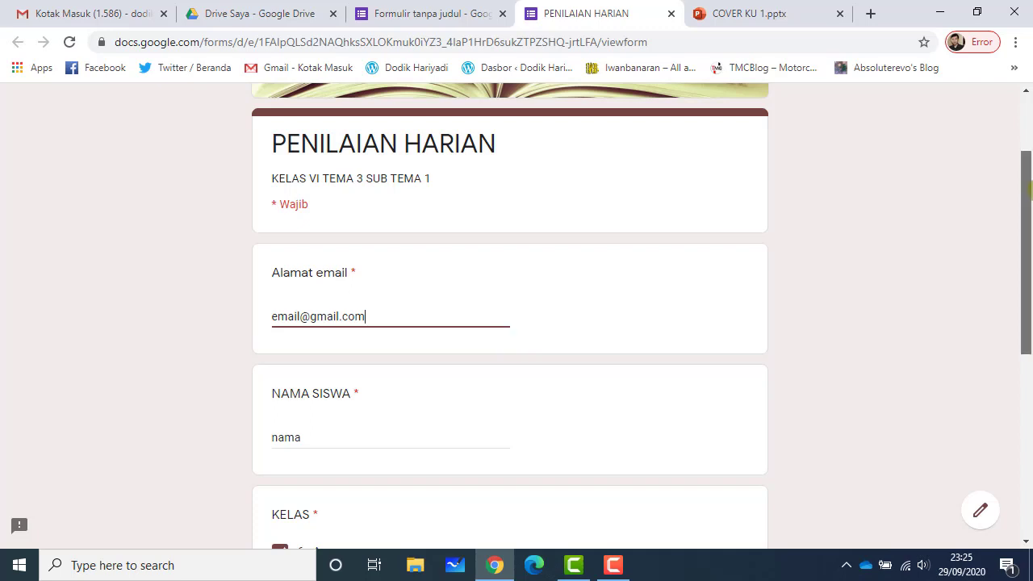
drag(1027, 215, 1022, 362)
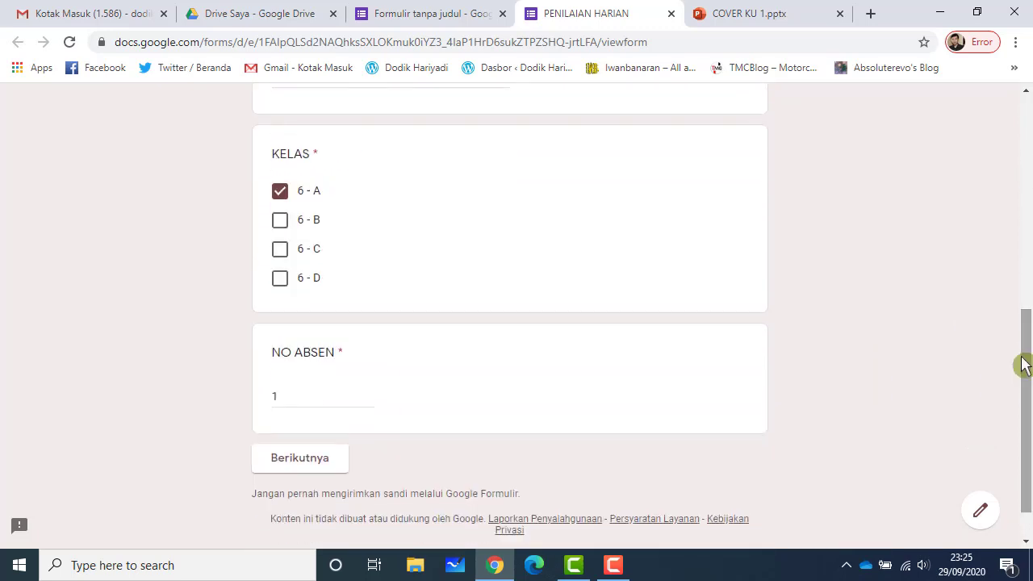
click(315, 472)
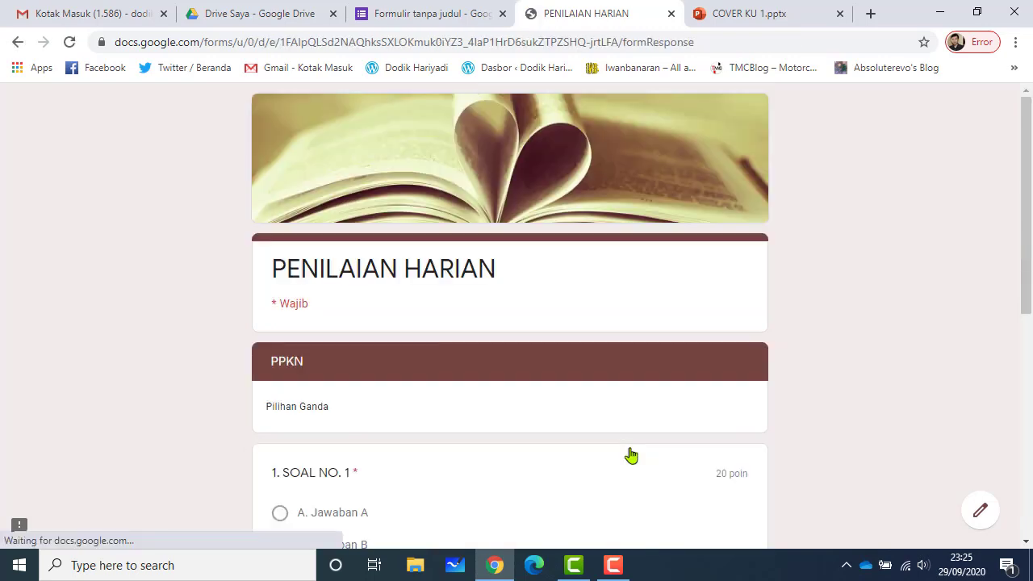
Answer SOAL NO. 1 and SOAL NO. 2 with "B. Jawaban B" and continue to the BAHASA INDONESIA section.
drag(1031, 283, 1017, 431)
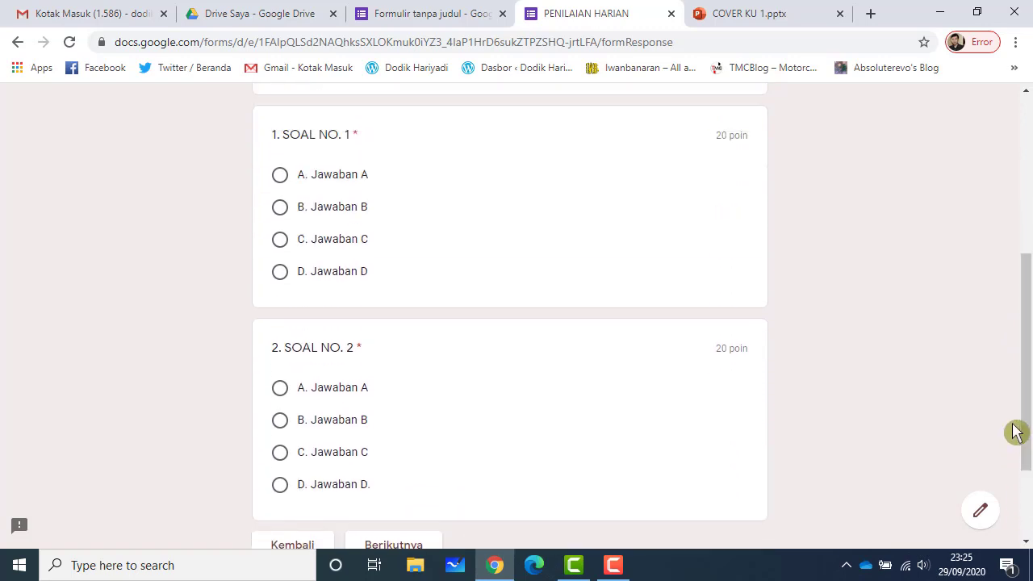
click(314, 210)
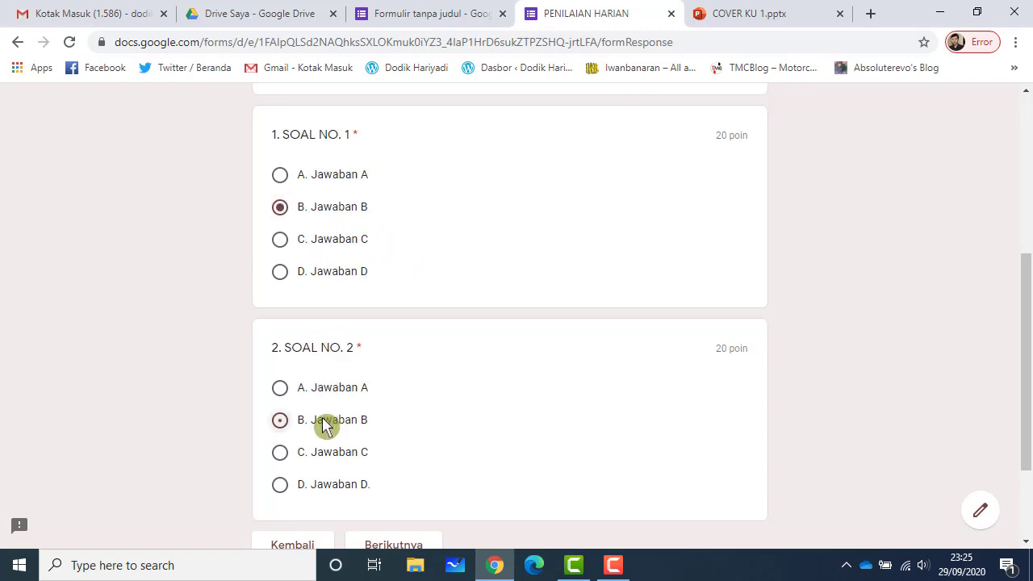
drag(1026, 316, 1028, 347)
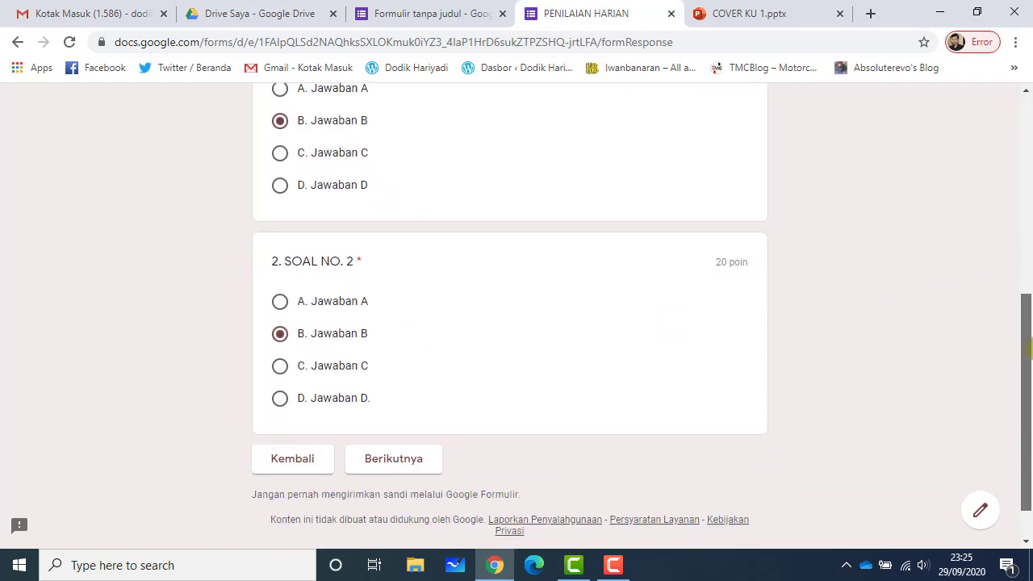
click(403, 460)
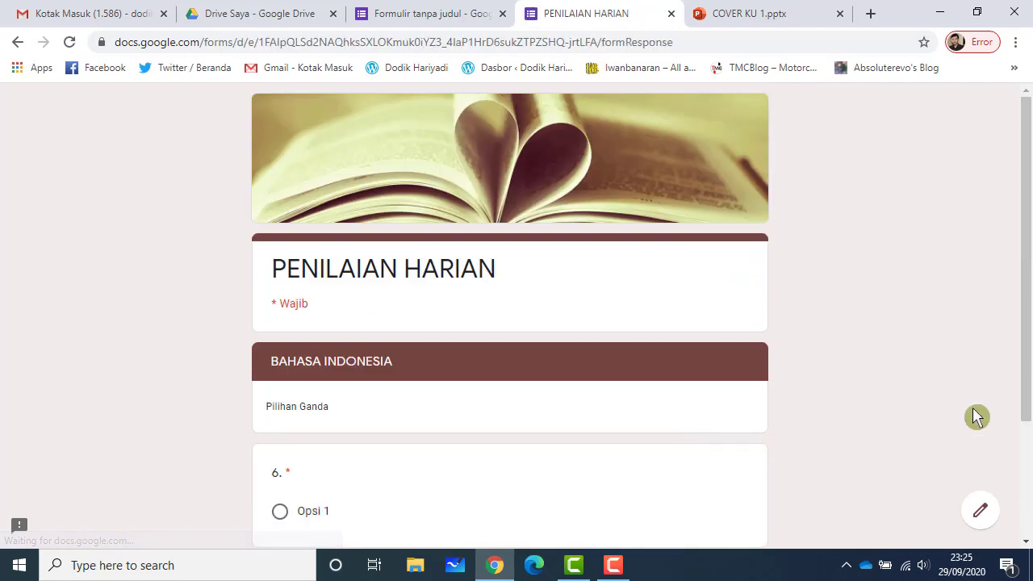
Choose Opsi 1 for question 6, continue through the remaining sections to SBDP and submit the form.
scroll(1031, 266, down, 2)
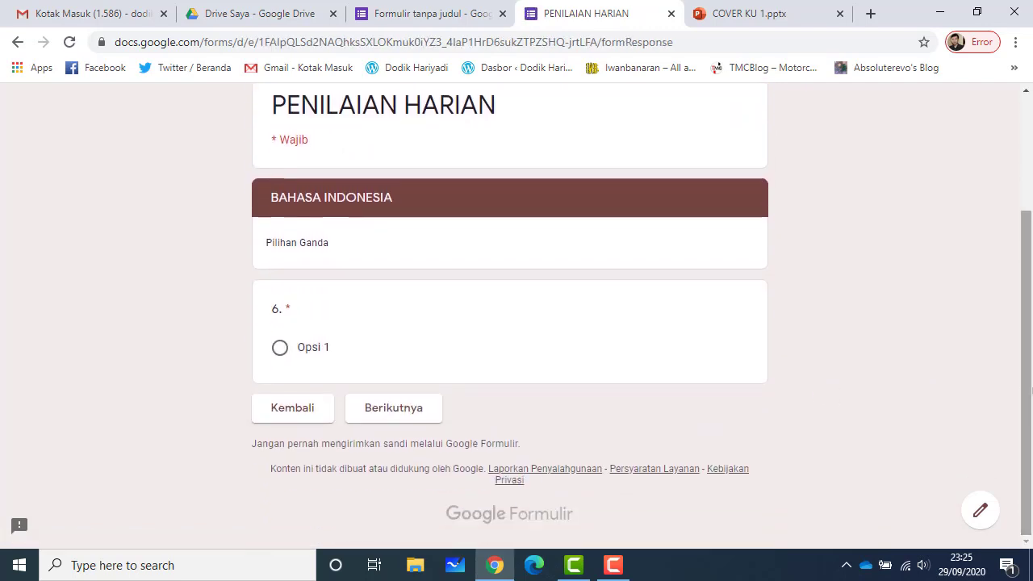
drag(1029, 340, 1029, 308)
click(306, 393)
click(408, 458)
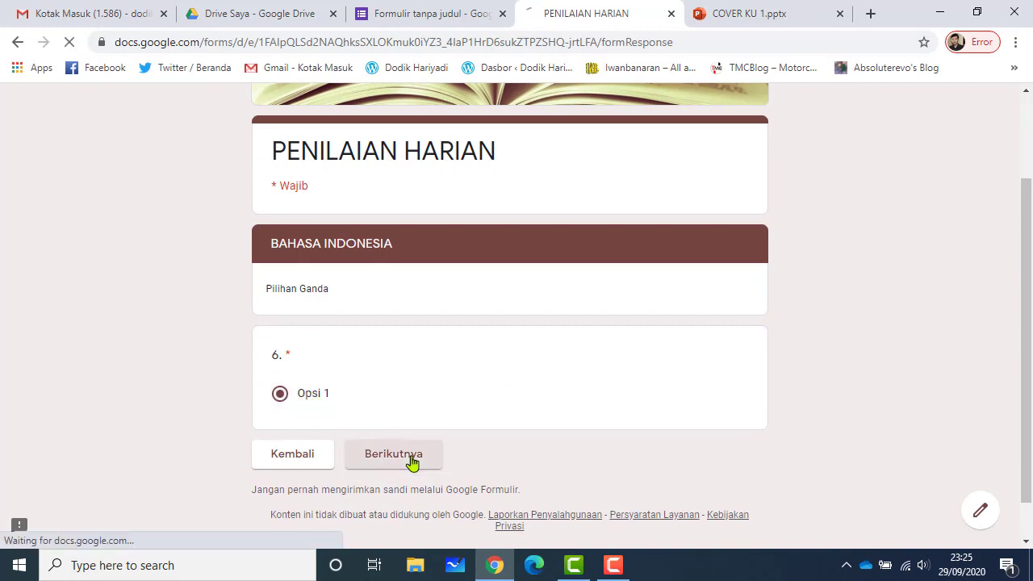
click(418, 390)
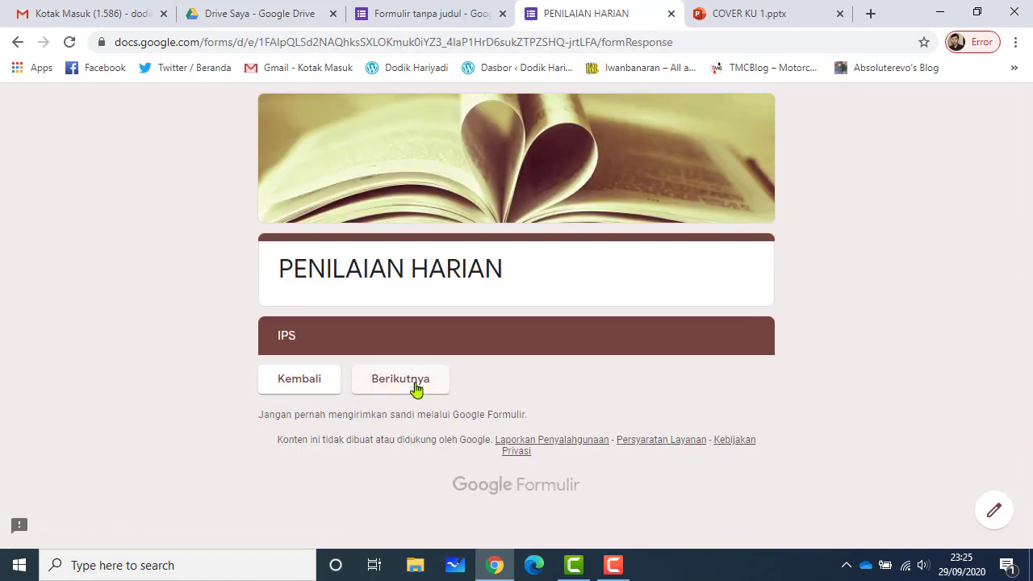
click(411, 387)
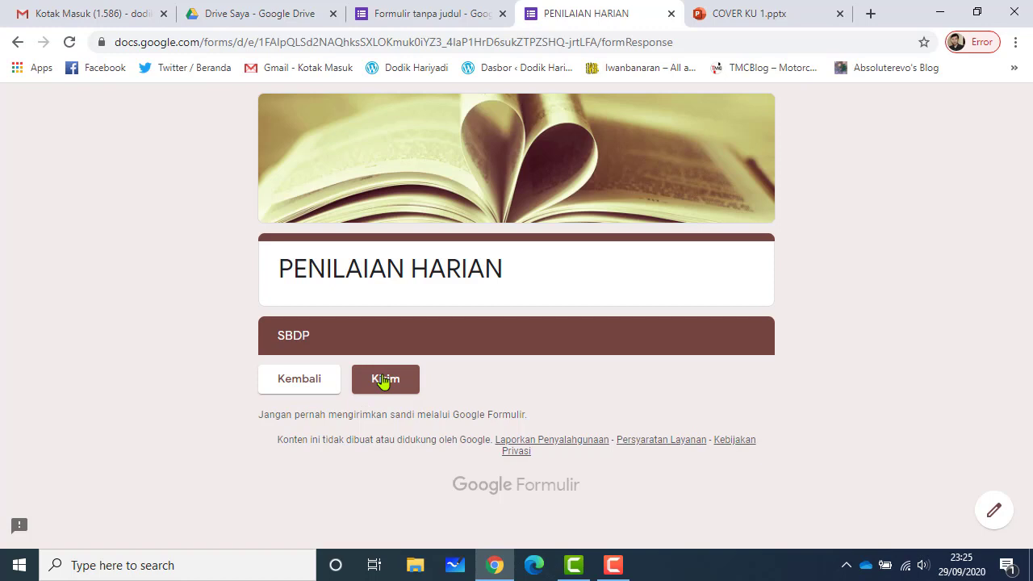
click(384, 380)
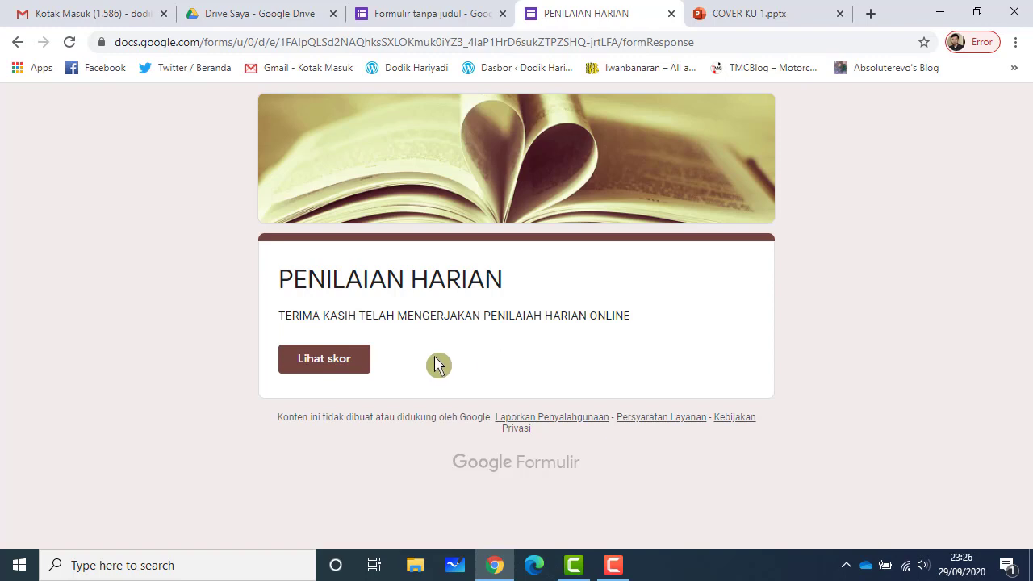
Open the score of the submitted quiz and review the total points, the marked PPKN answers and the points per section.
click(350, 362)
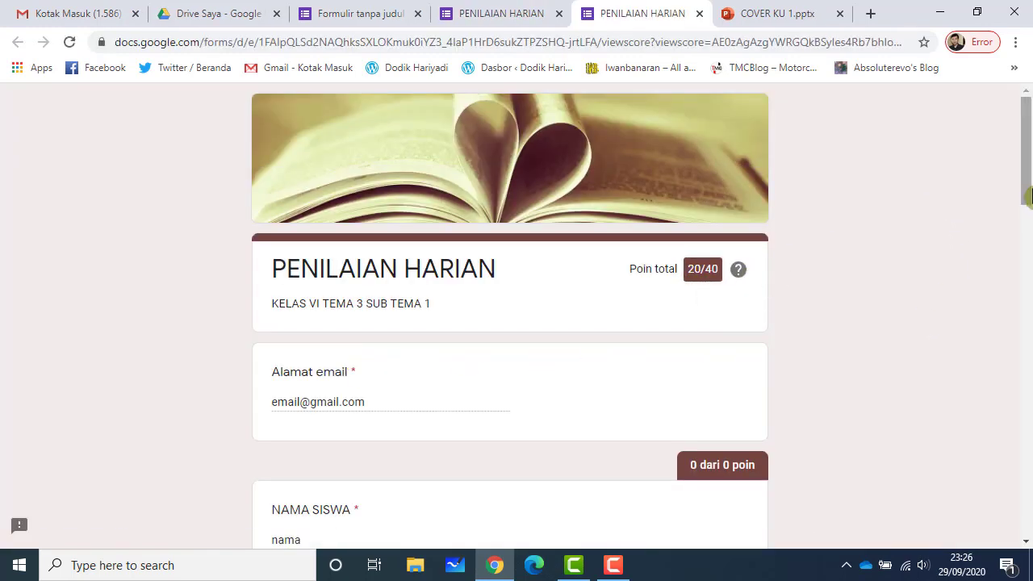
drag(1027, 185, 1029, 371)
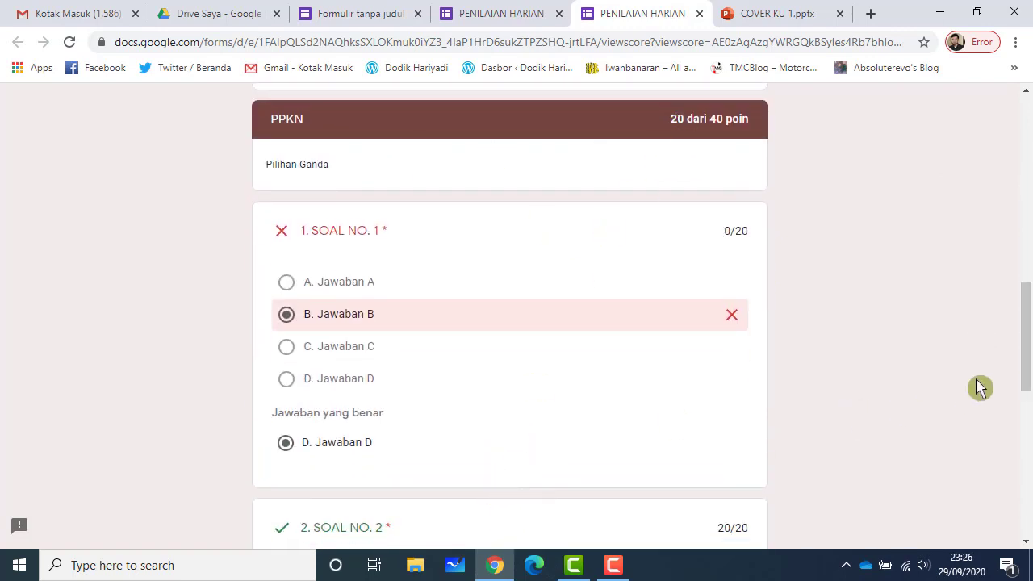
mouse_move(1030, 346)
mouse_down()
mouse_move(1030, 374)
mouse_move(1031, 331)
mouse_up()
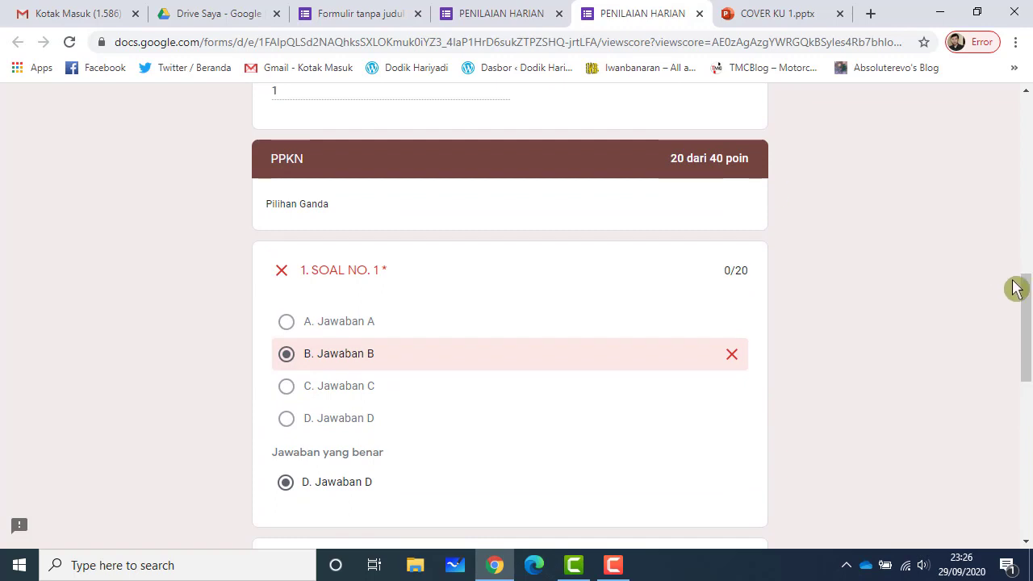
scroll(1024, 289, down, 1)
scroll(1030, 287, up, 2)
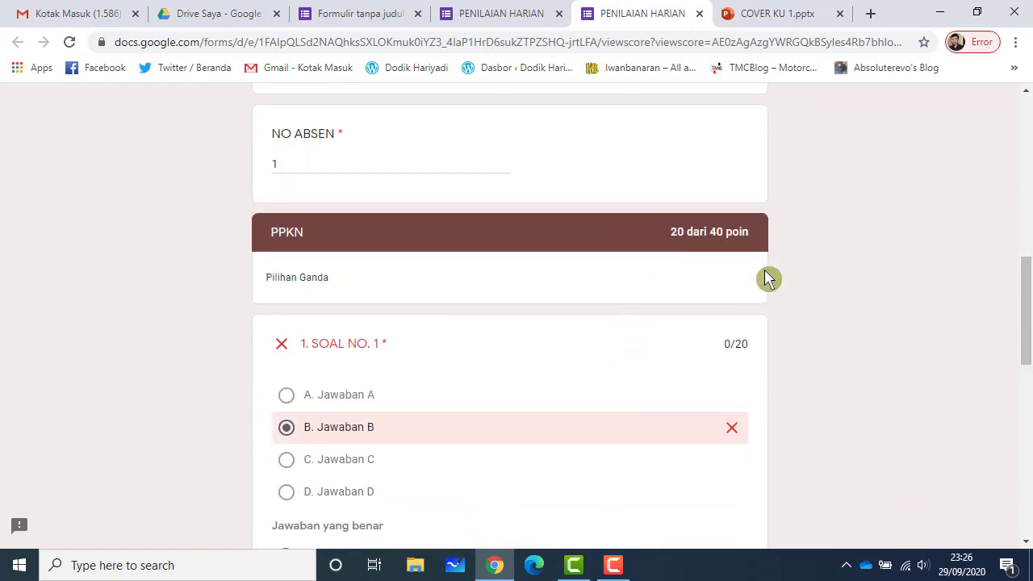
drag(1031, 332, 1030, 507)
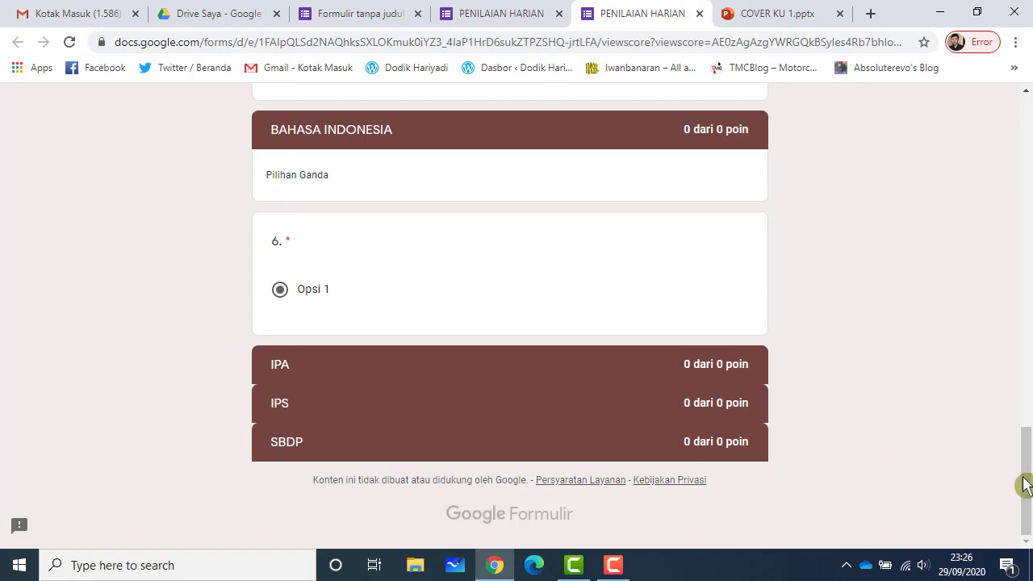
drag(1028, 485, 1029, 407)
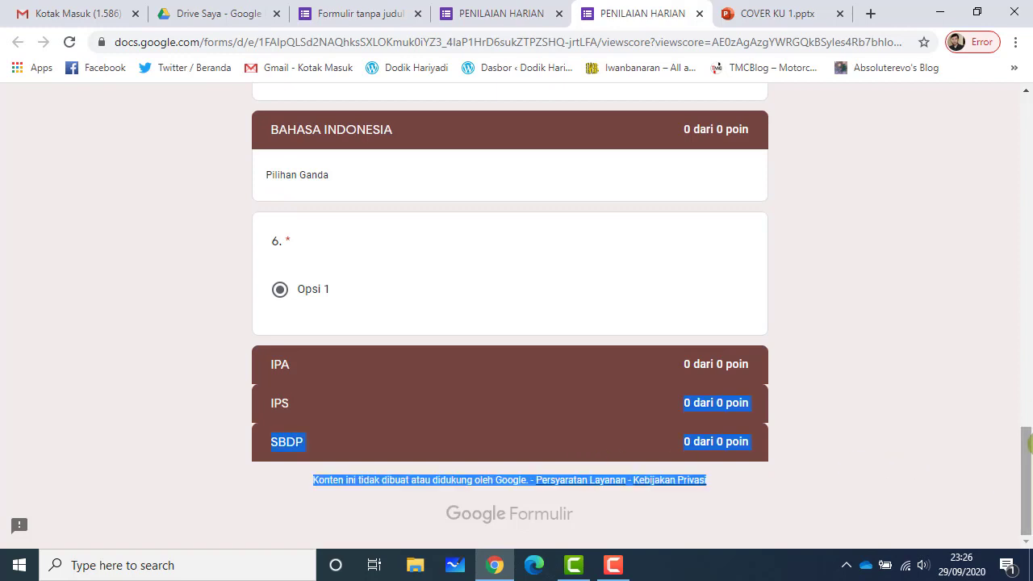
click(933, 438)
drag(1027, 497, 1030, 168)
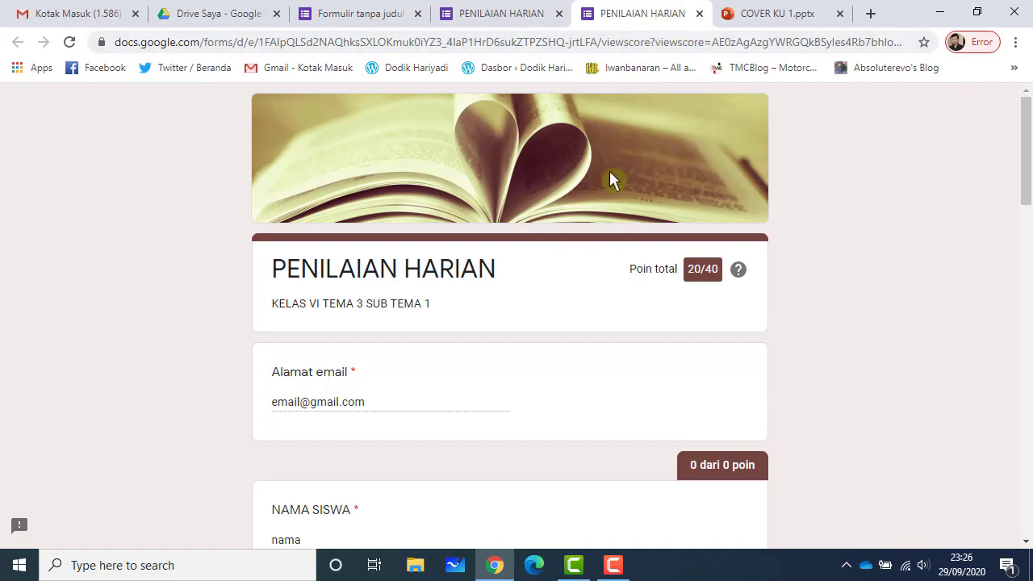
Close the score page and the submission confirmation page and return to the form editor.
click(699, 13)
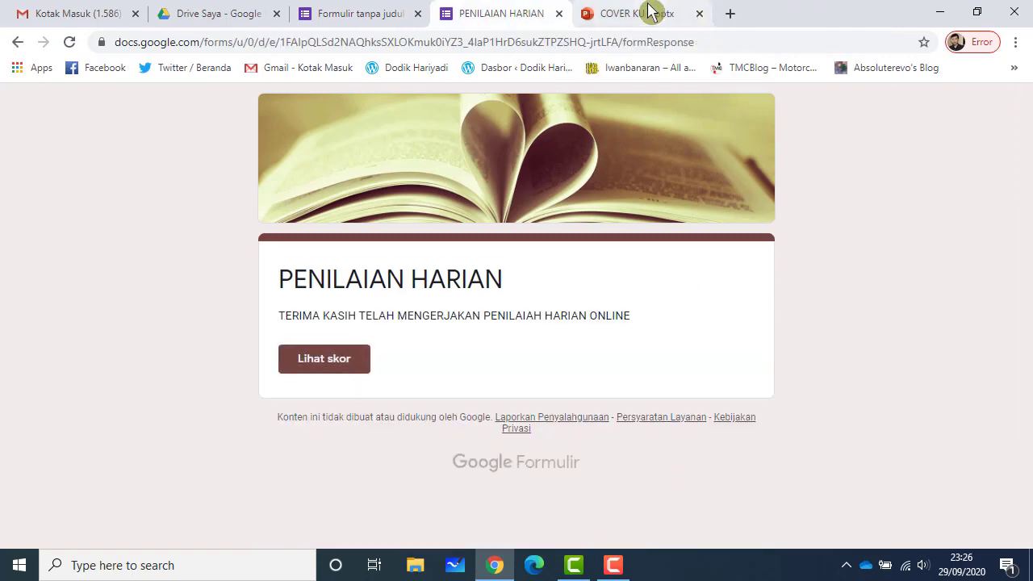
click(560, 15)
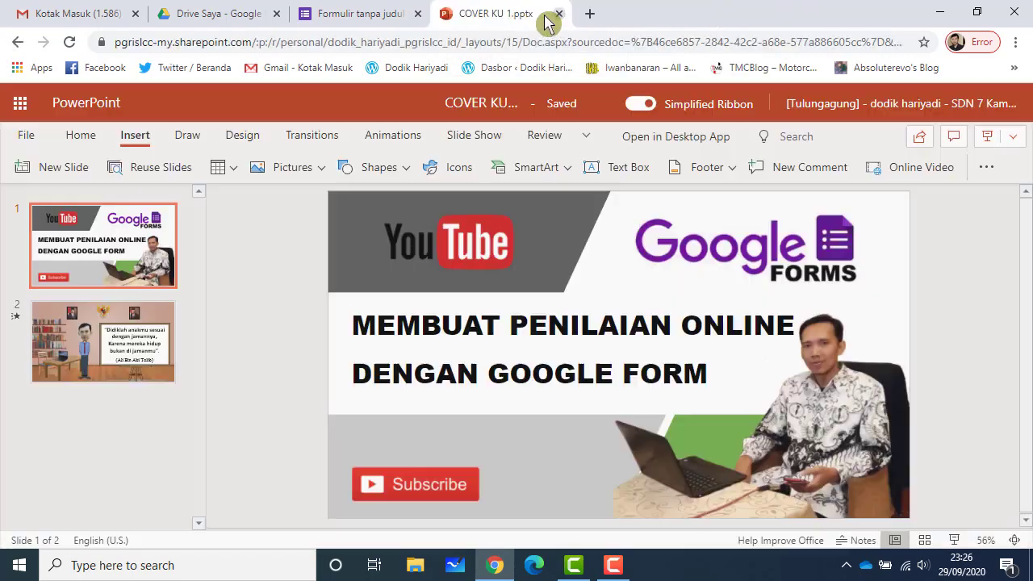
click(379, 21)
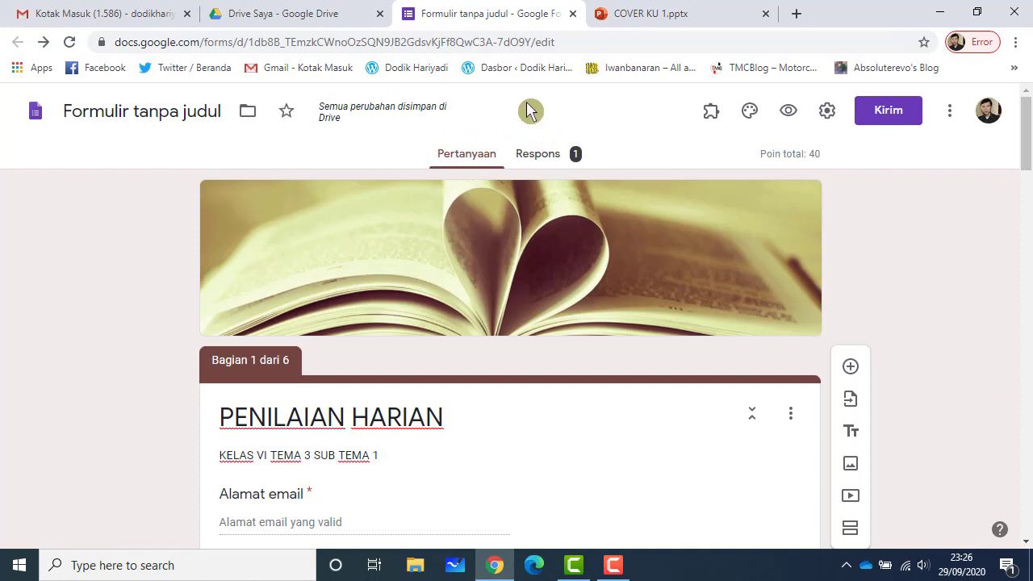
Check the summary of the received responses and return to the form's questions.
click(520, 160)
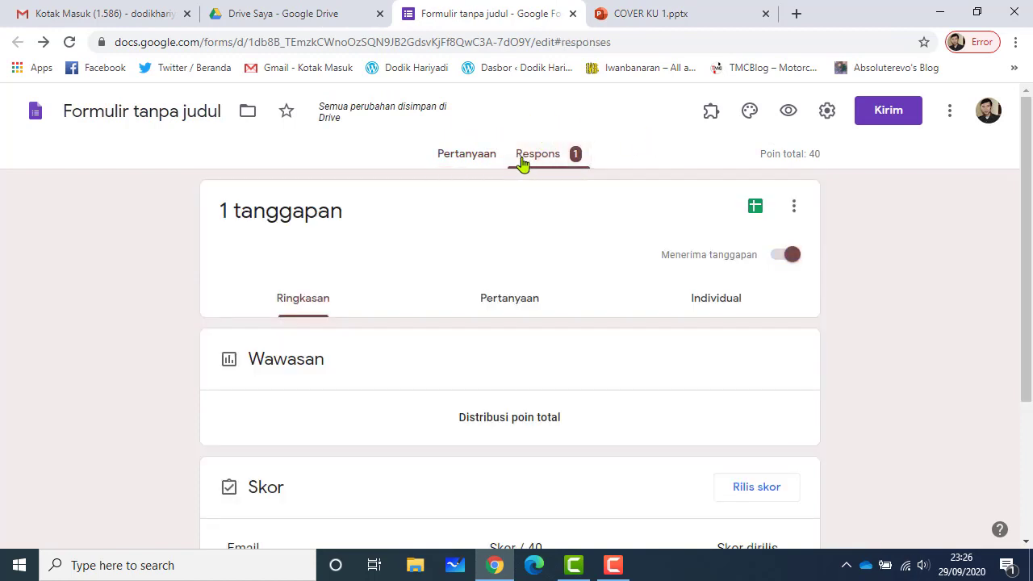
click(489, 166)
click(549, 165)
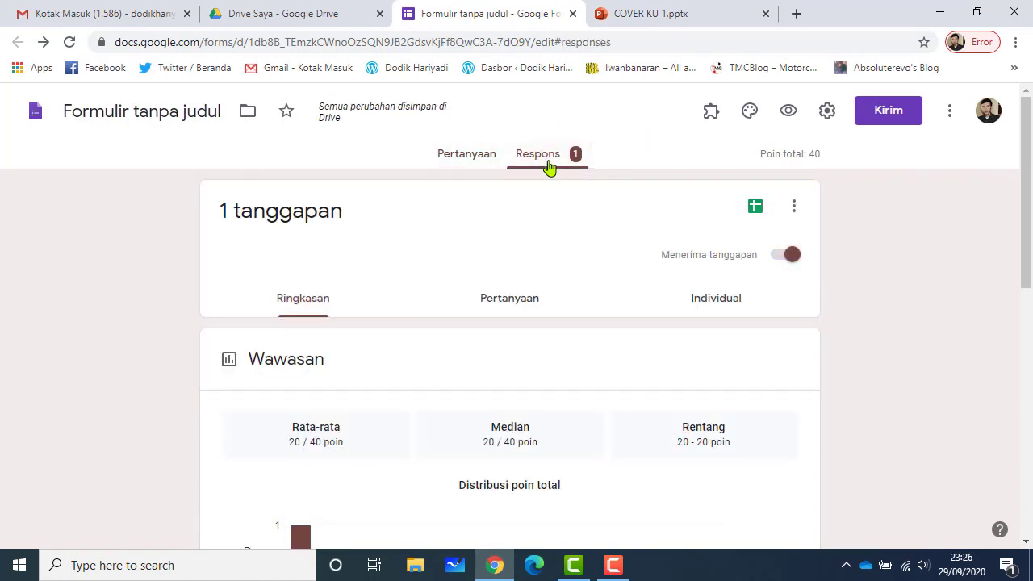
click(488, 160)
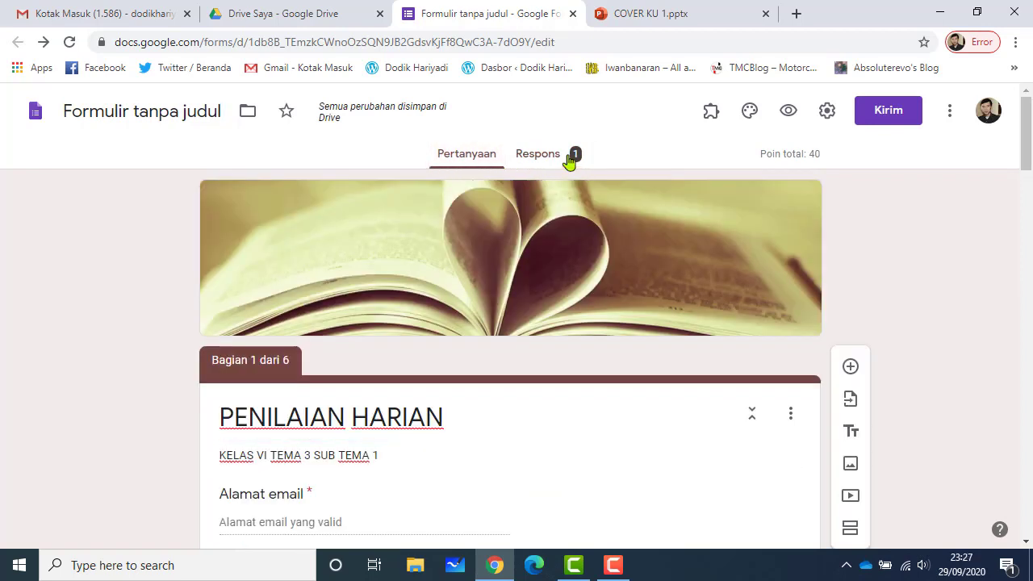
Open the form's sending options, choose sharing by link, shorten the URL and copy the link.
click(892, 121)
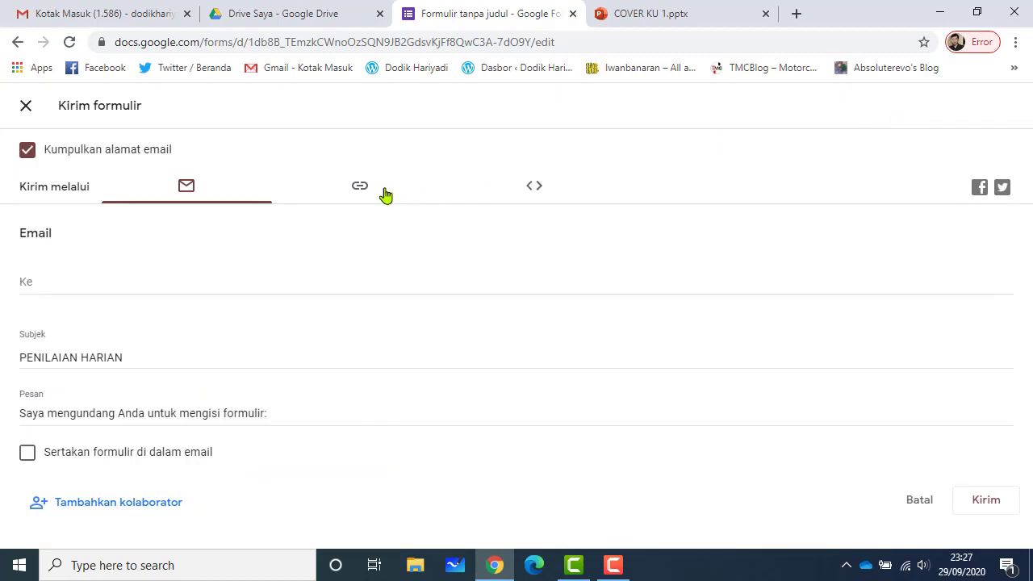
click(361, 187)
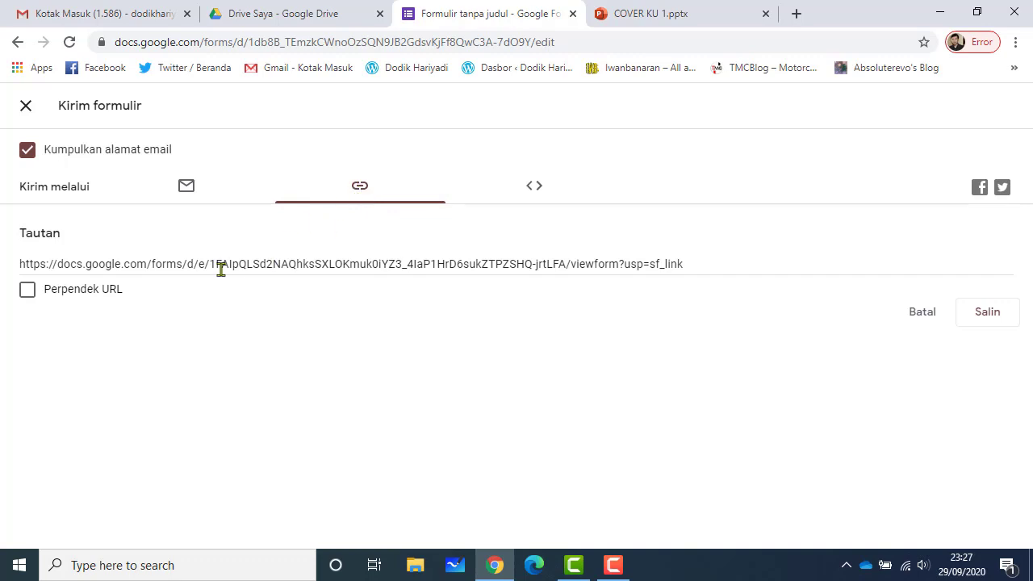
click(28, 290)
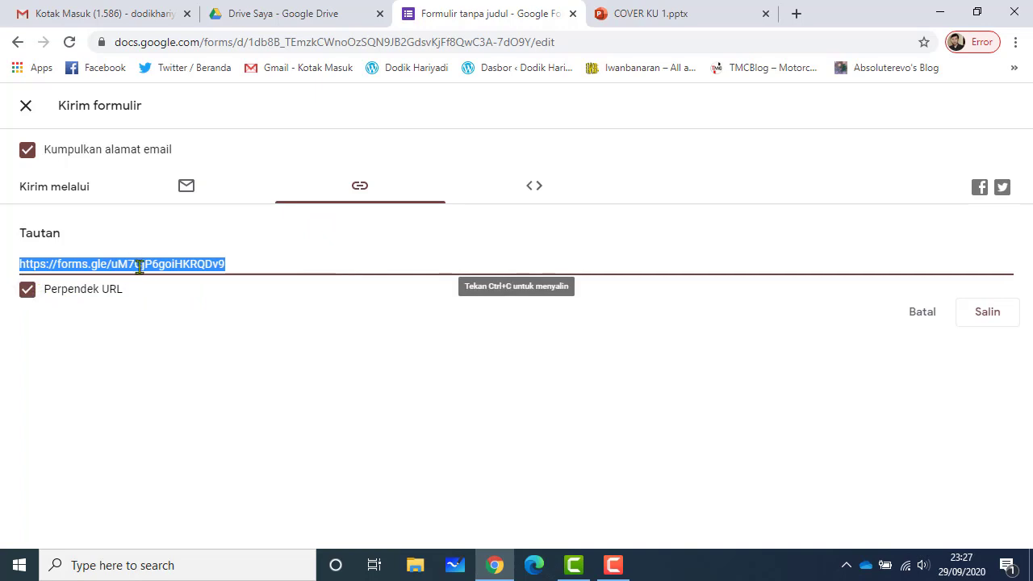
click(989, 321)
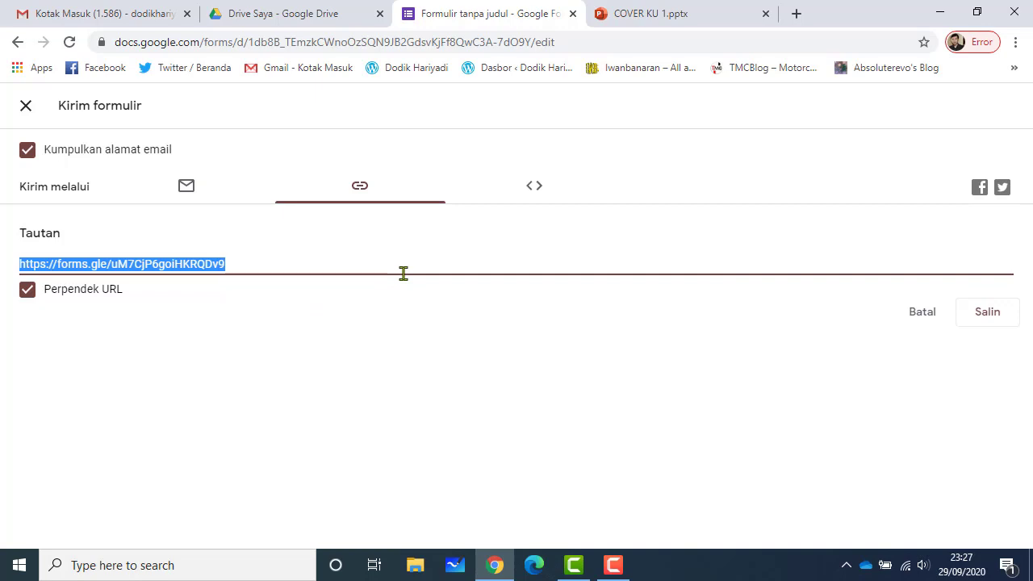
Look at My Drive, return to the form and close its sending options.
click(359, 13)
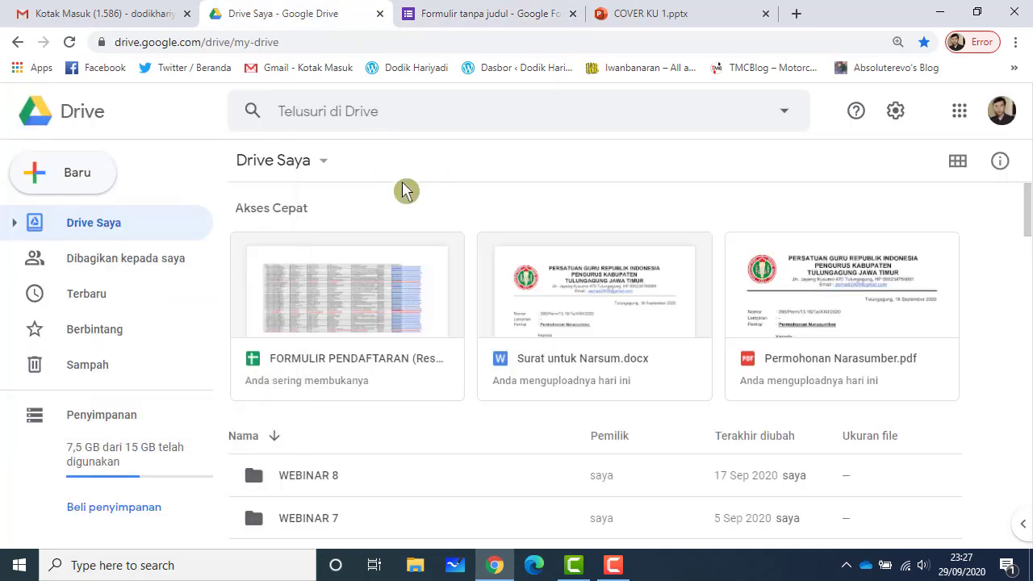
click(468, 12)
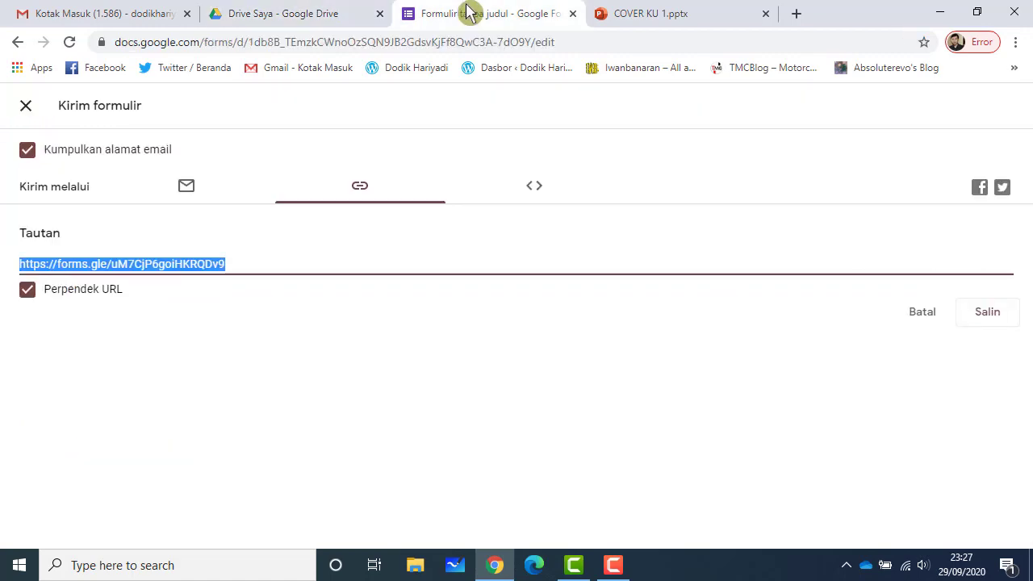
click(27, 106)
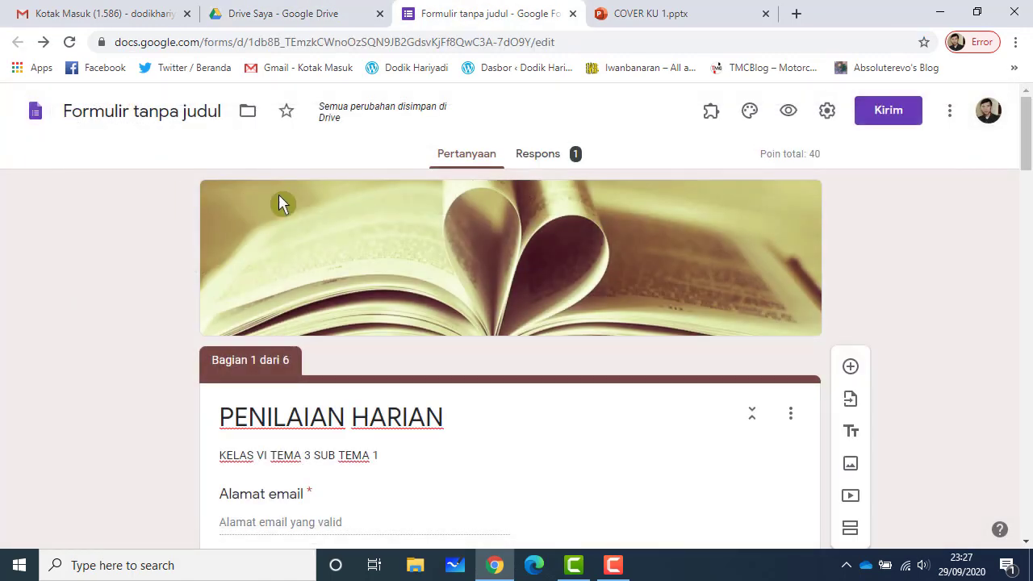